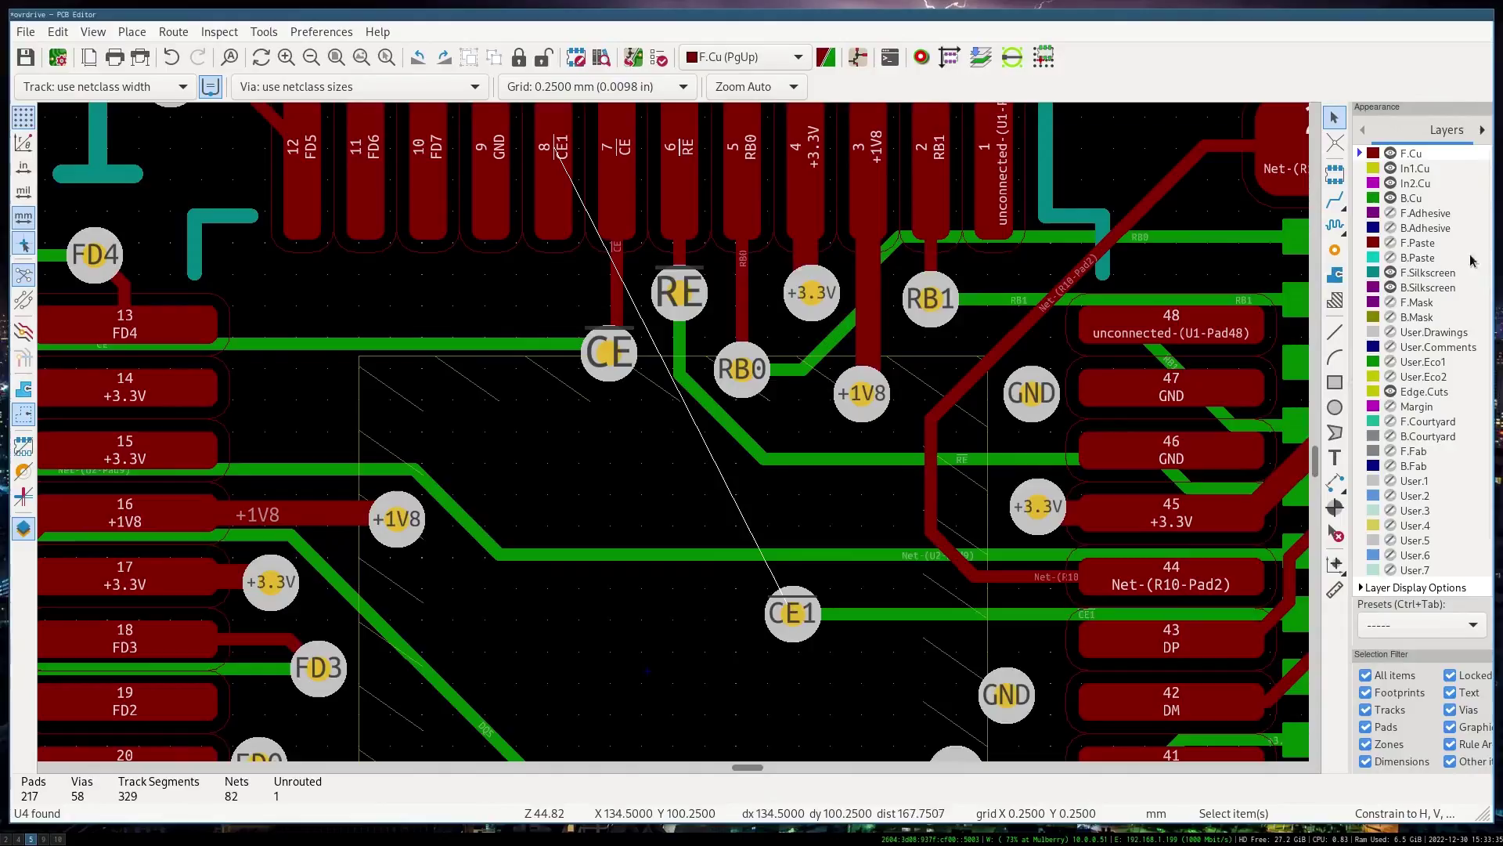
Route a single track from pad 8 (CE1) to the CE1 via, then zoom out.
left_click(1335, 199)
left_click(552, 146)
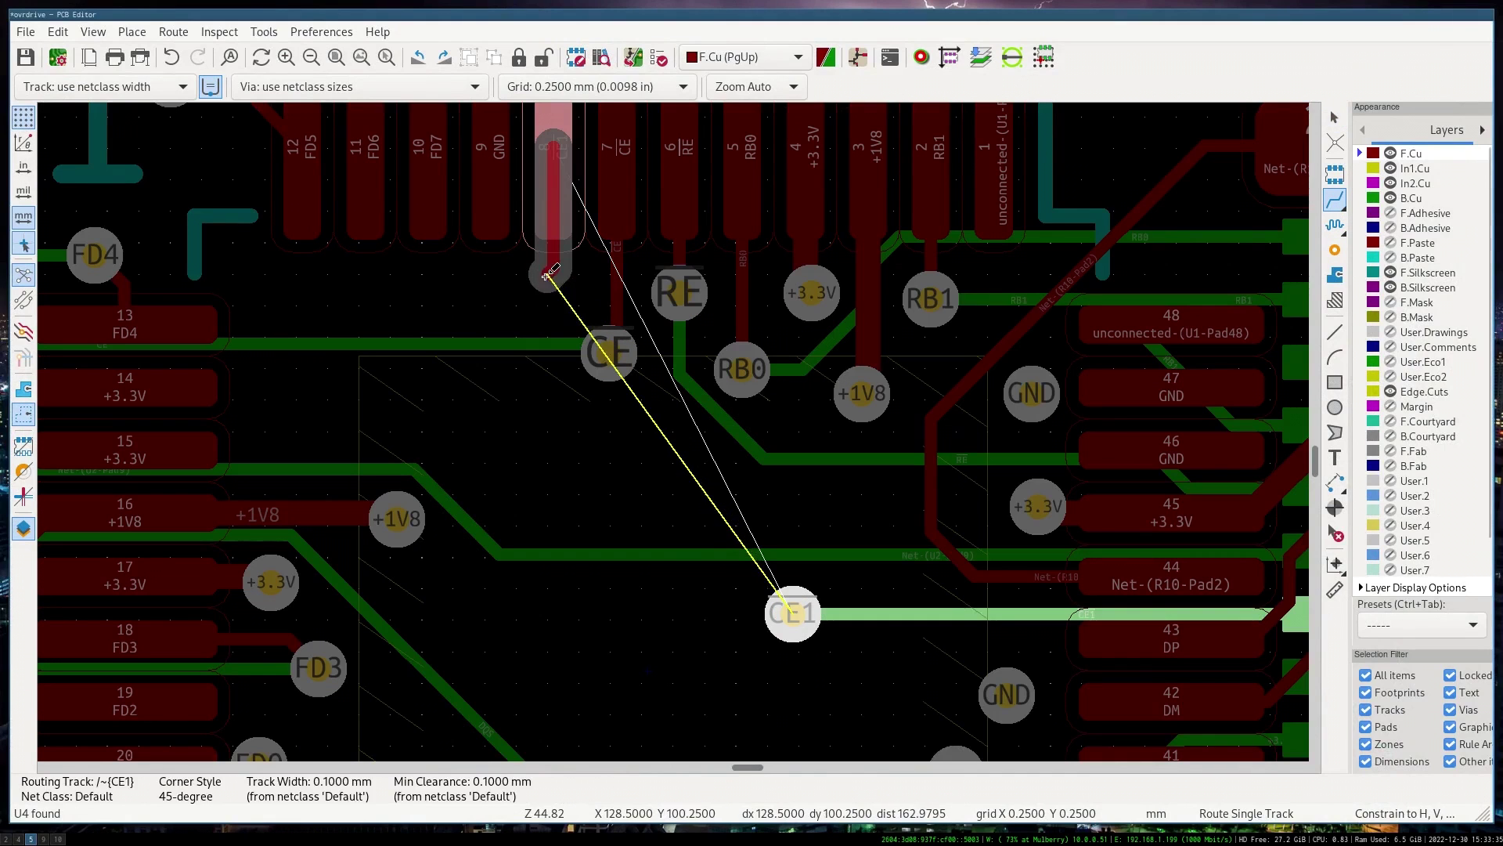
left_click(792, 610)
key("Escape")
scroll(672, 436, "down", 6)
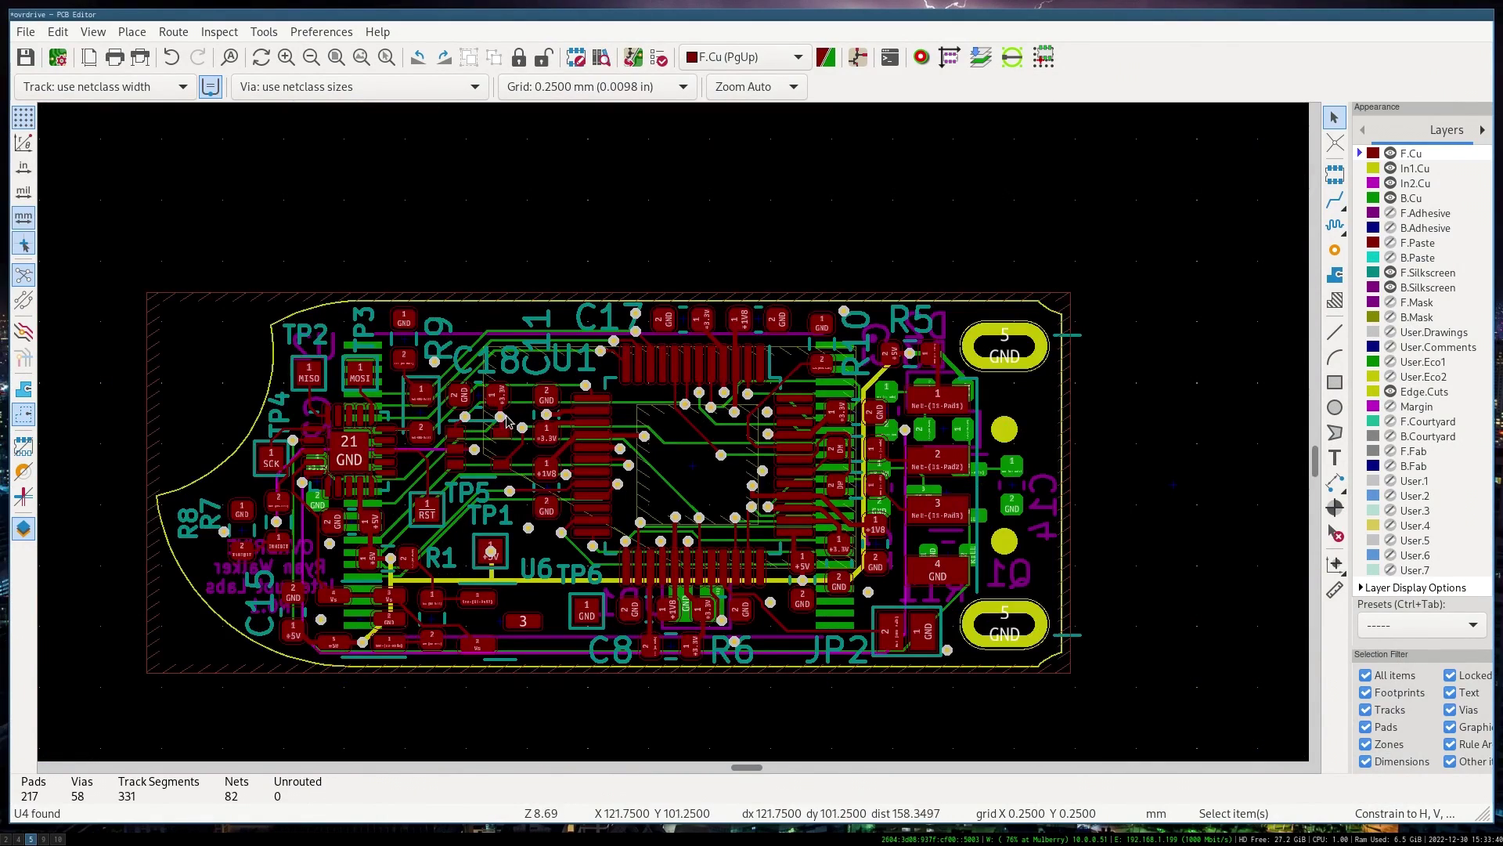
key("alt+Tab")
Move the U4 OR gate onto the CE and INHIBIT wires.
key("m")
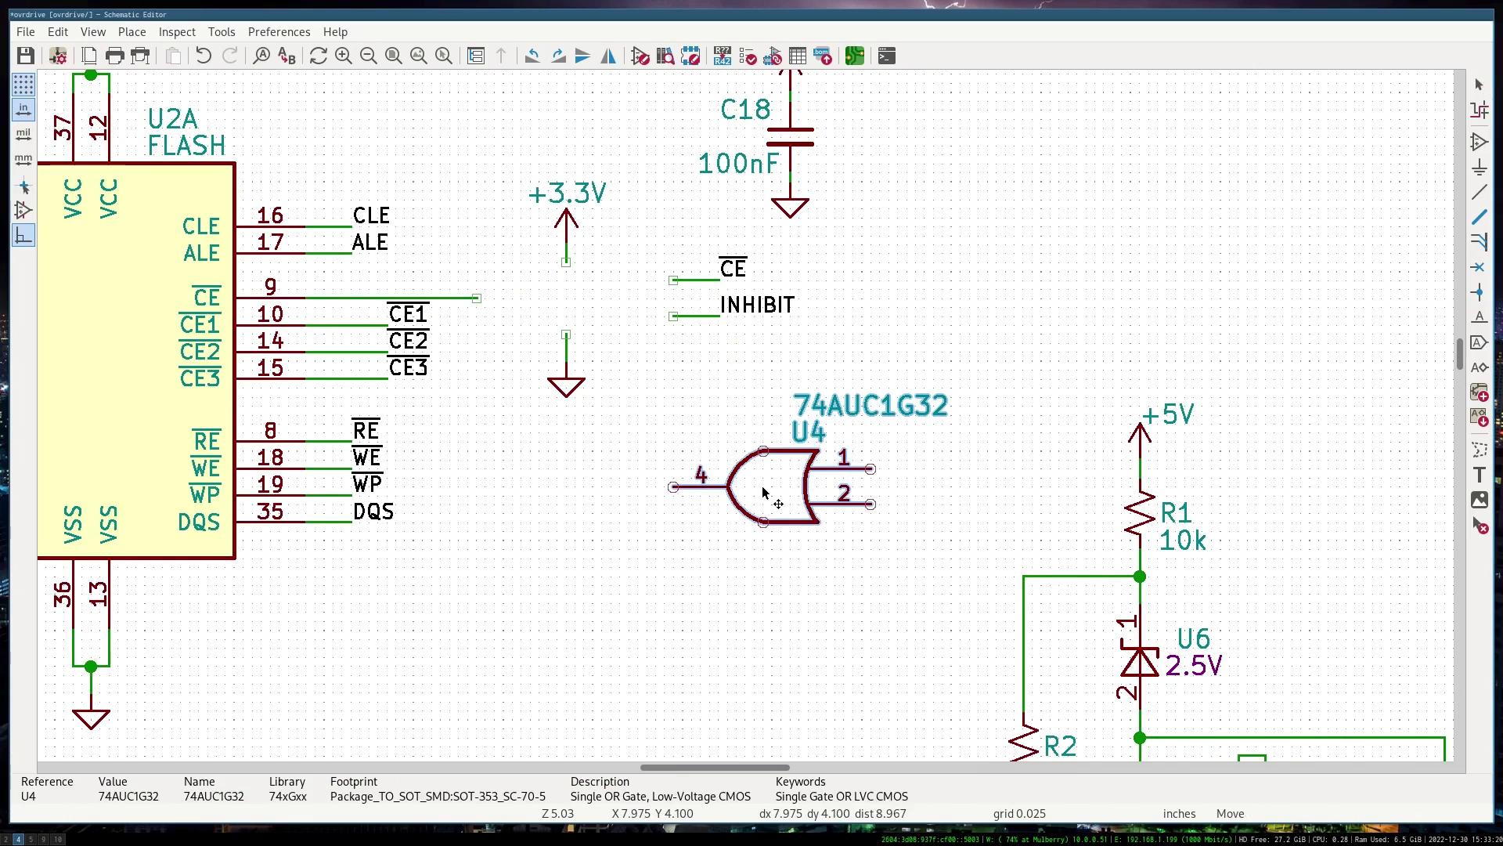
left_click(560, 307)
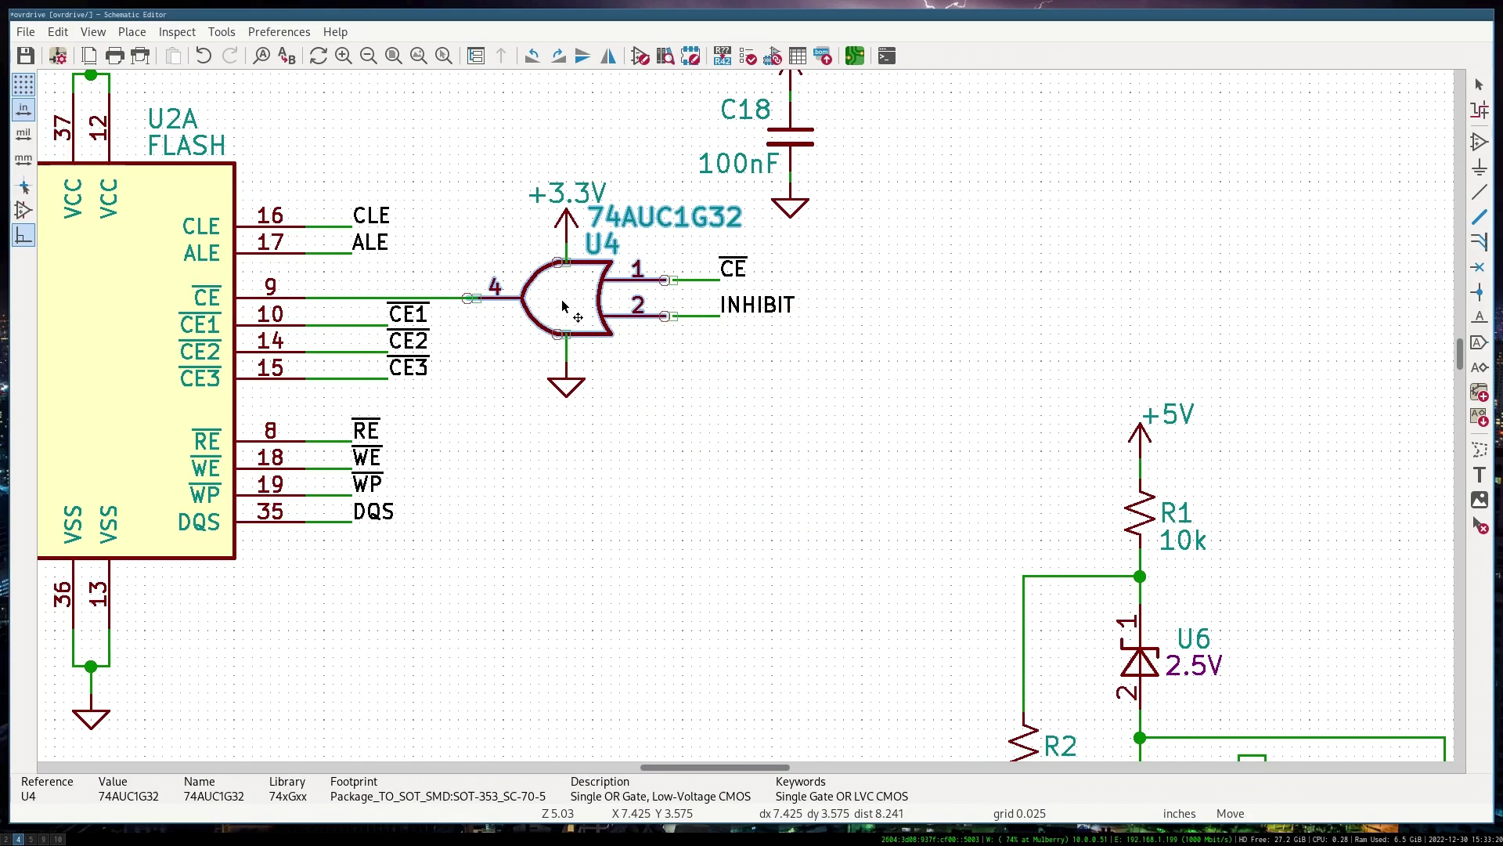
scroll(560, 307, "down", 1)
Wire Q1 pin 3 to the +3.3V junction.
key("w")
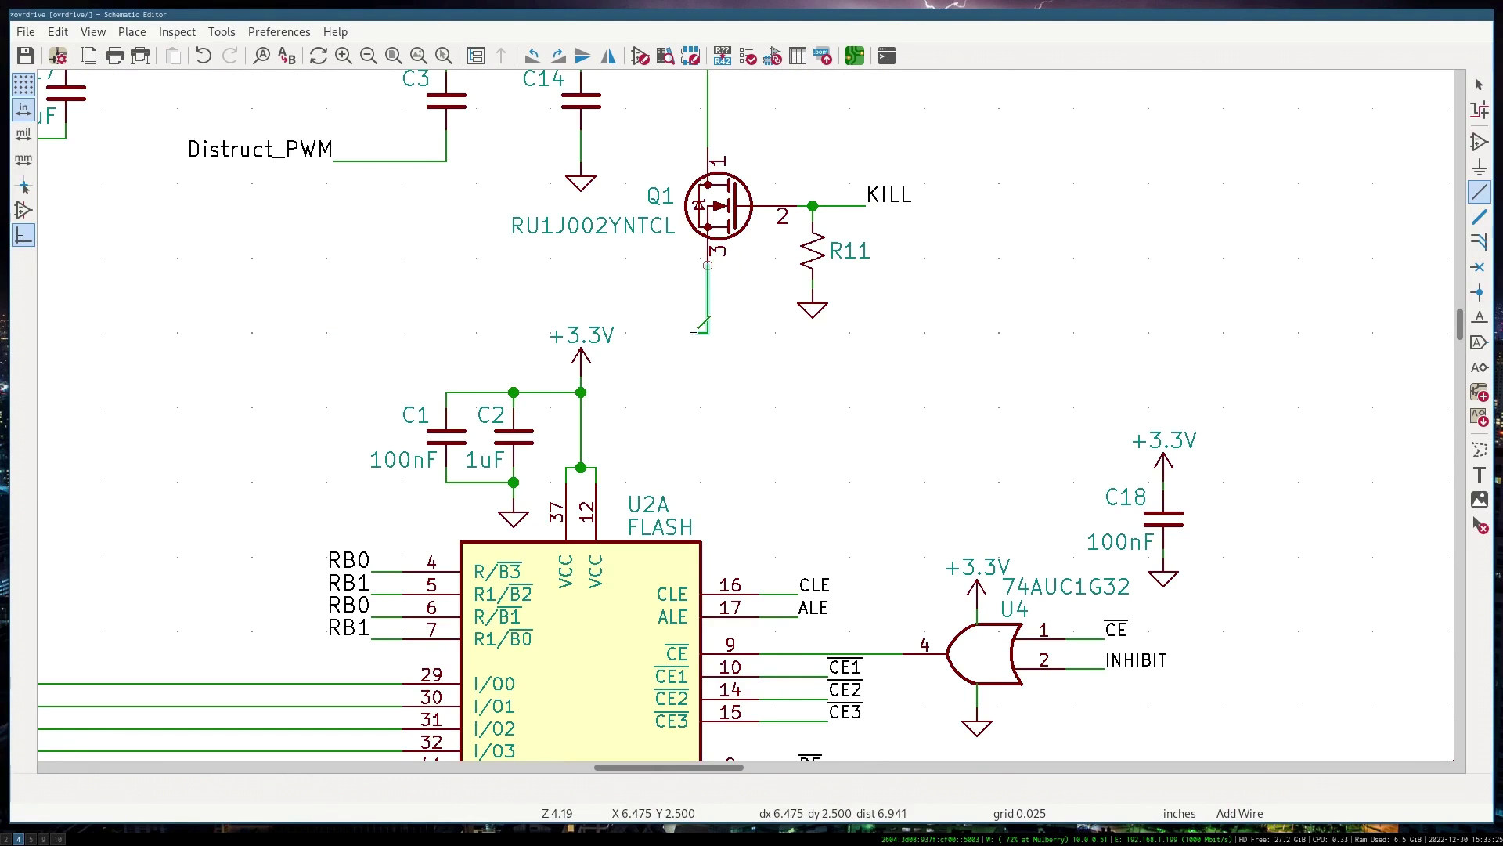
left_click(580, 393)
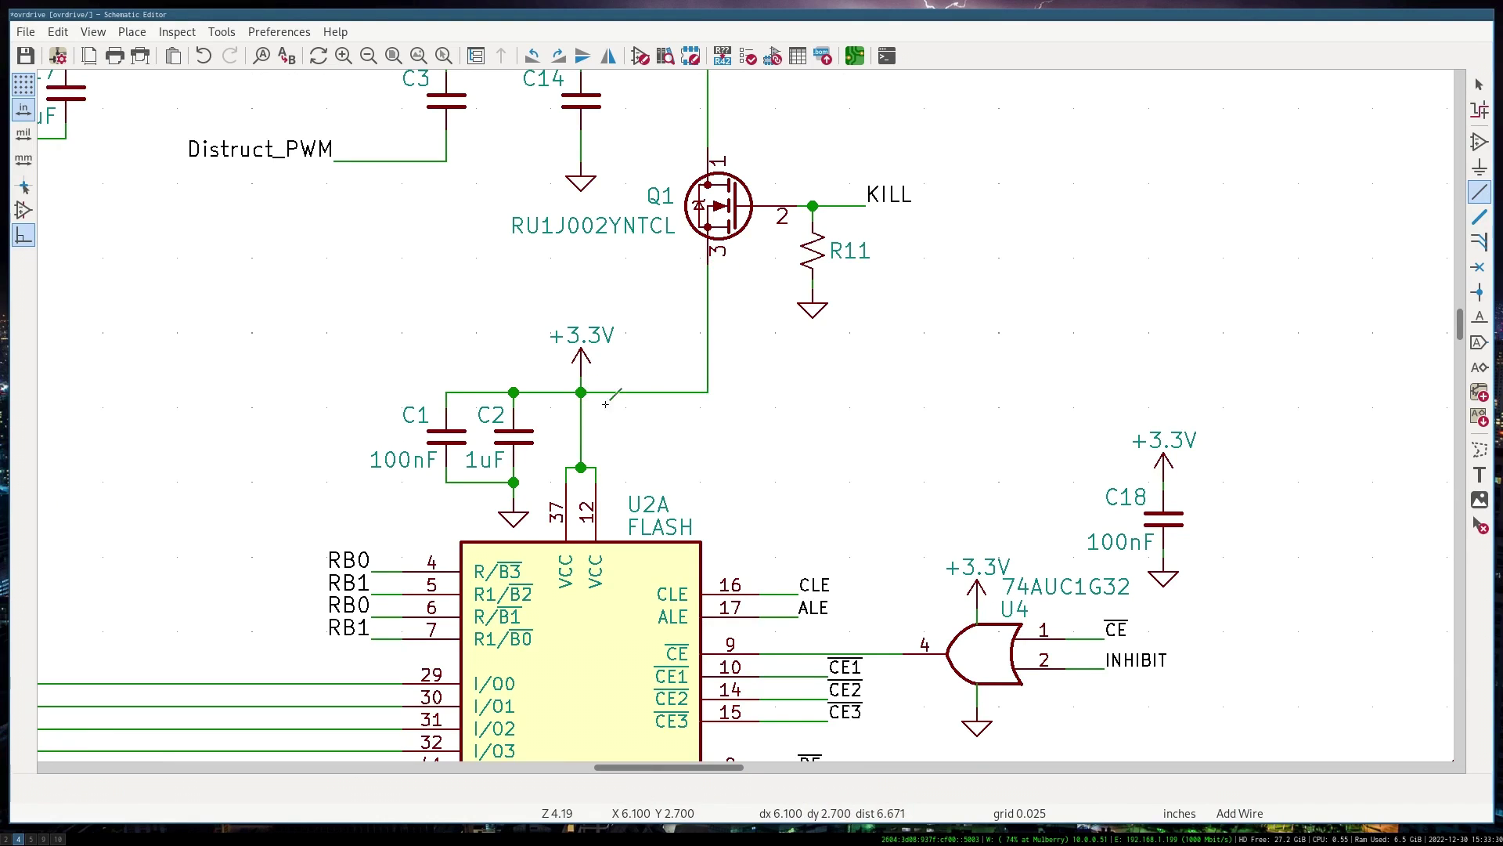
key("Escape")
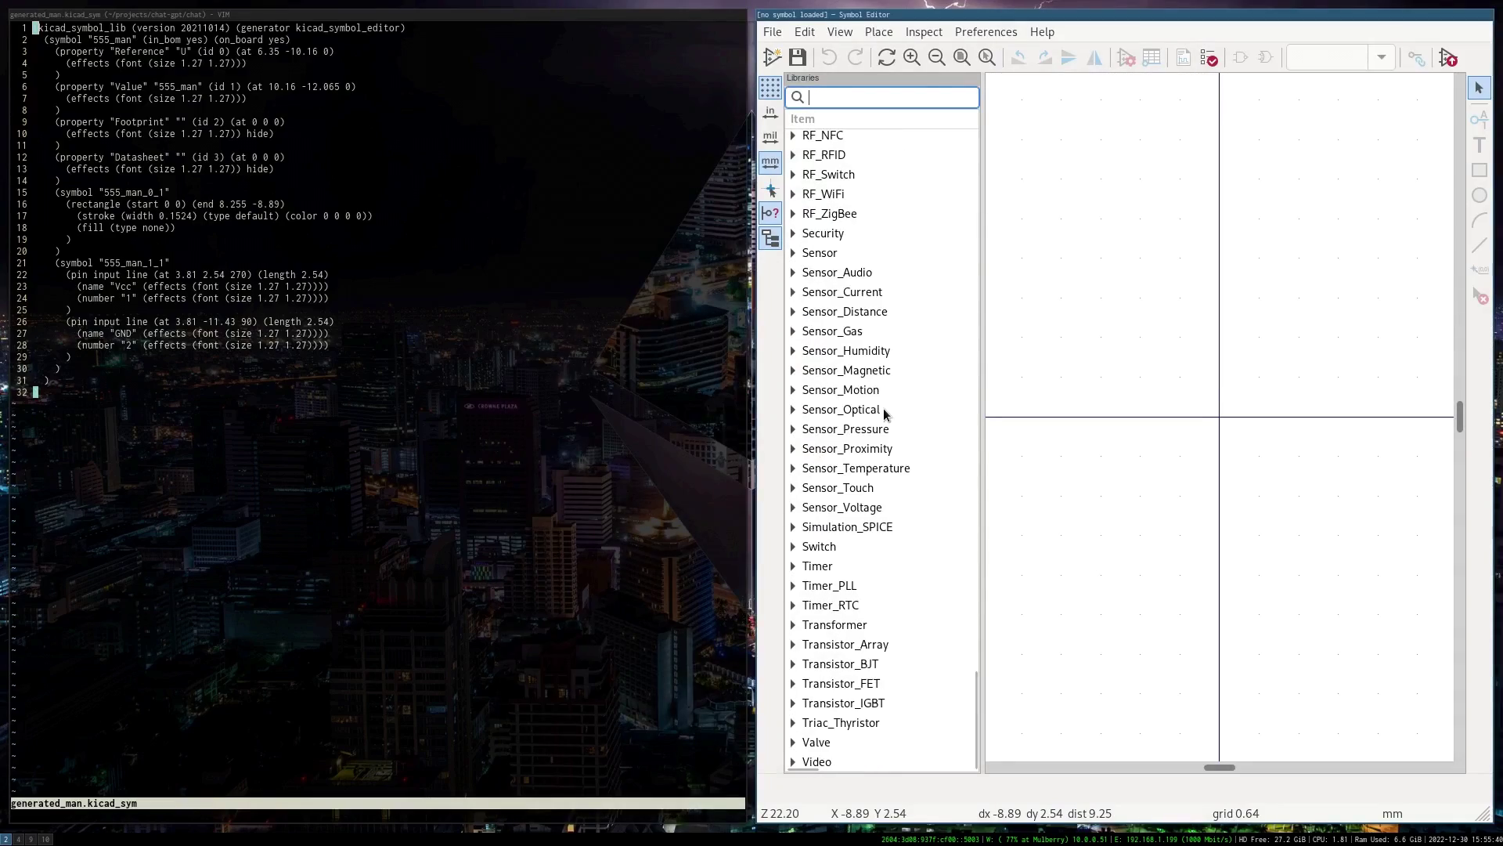
Filter the library tree for 'generated_' and open the 555_man symbol.
scroll(857, 492, "up", 20)
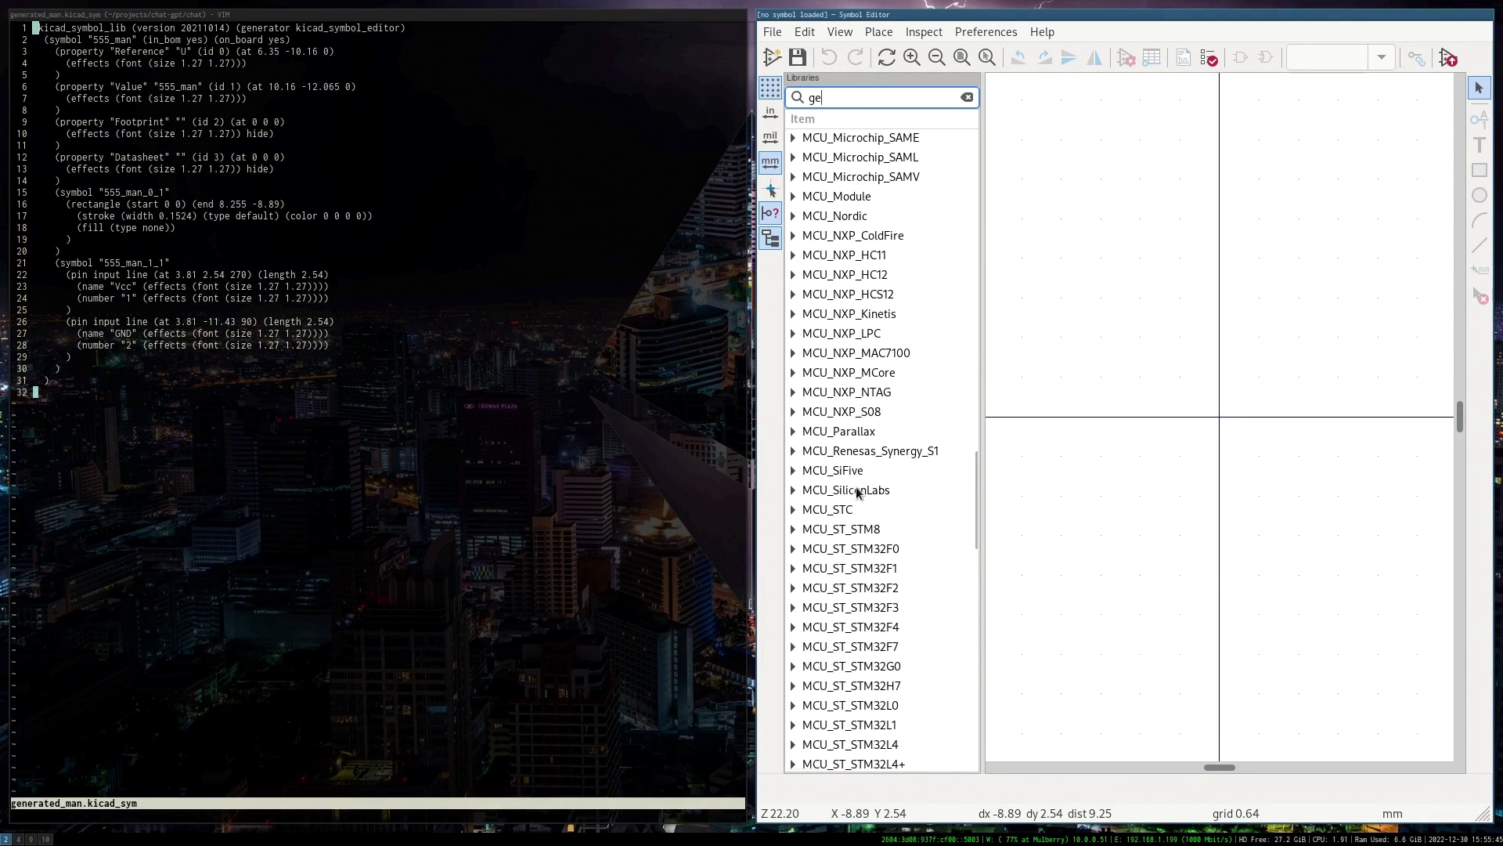
type("nera")
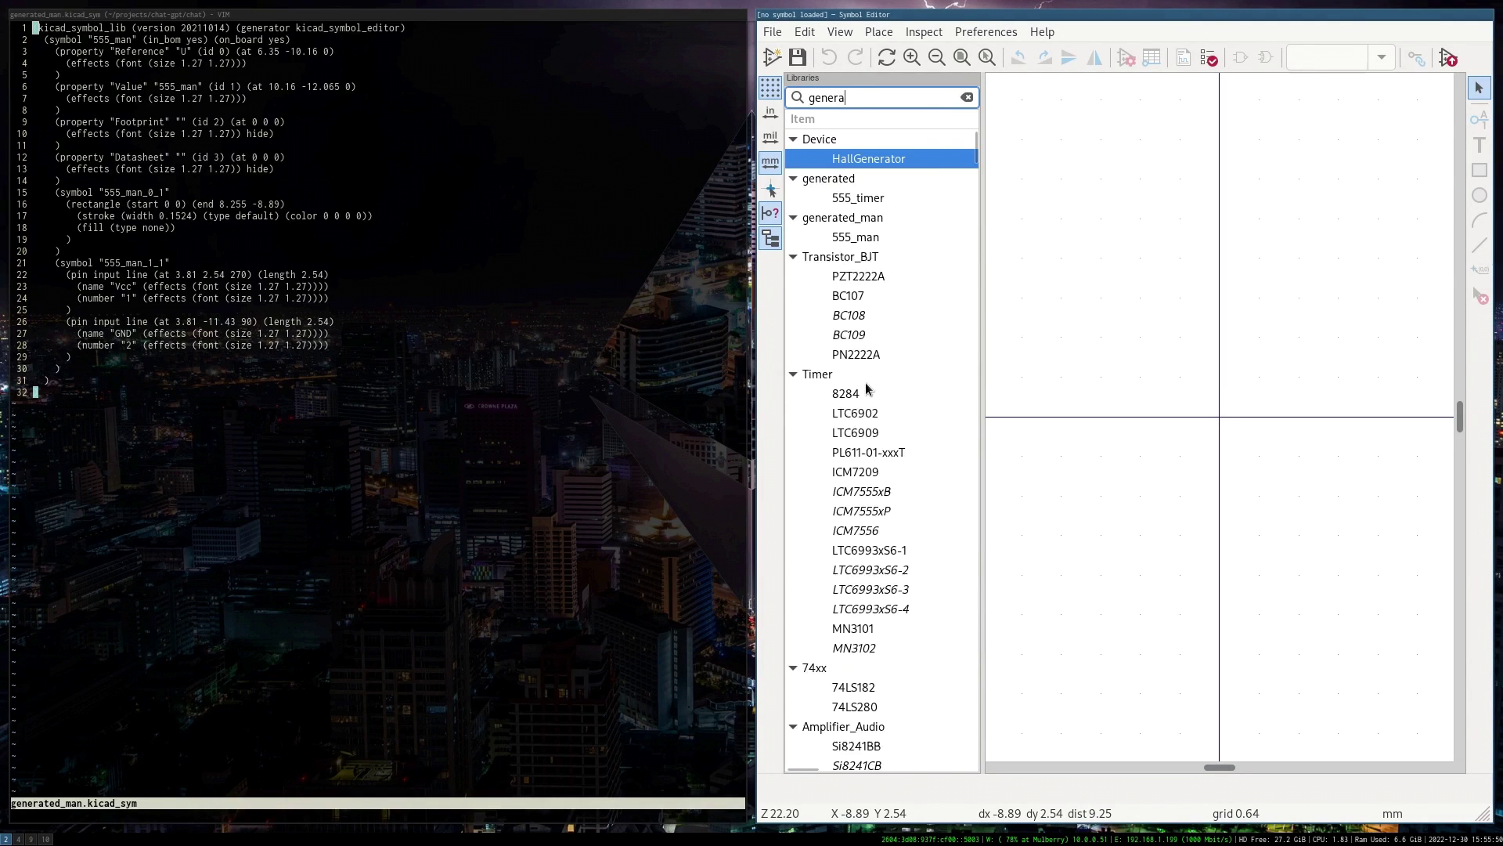
type("ted_")
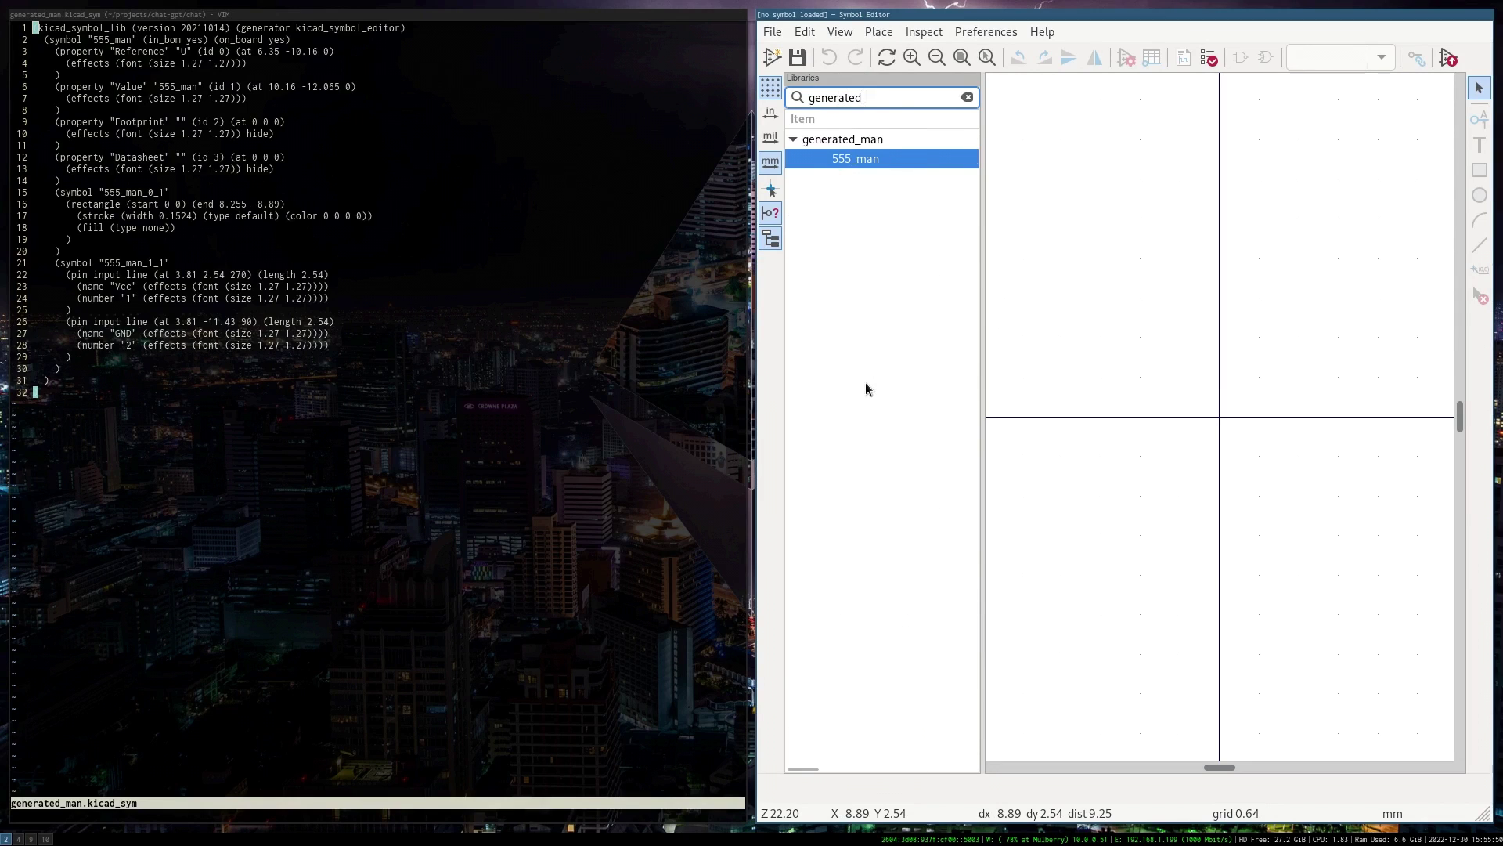
double_click(877, 160)
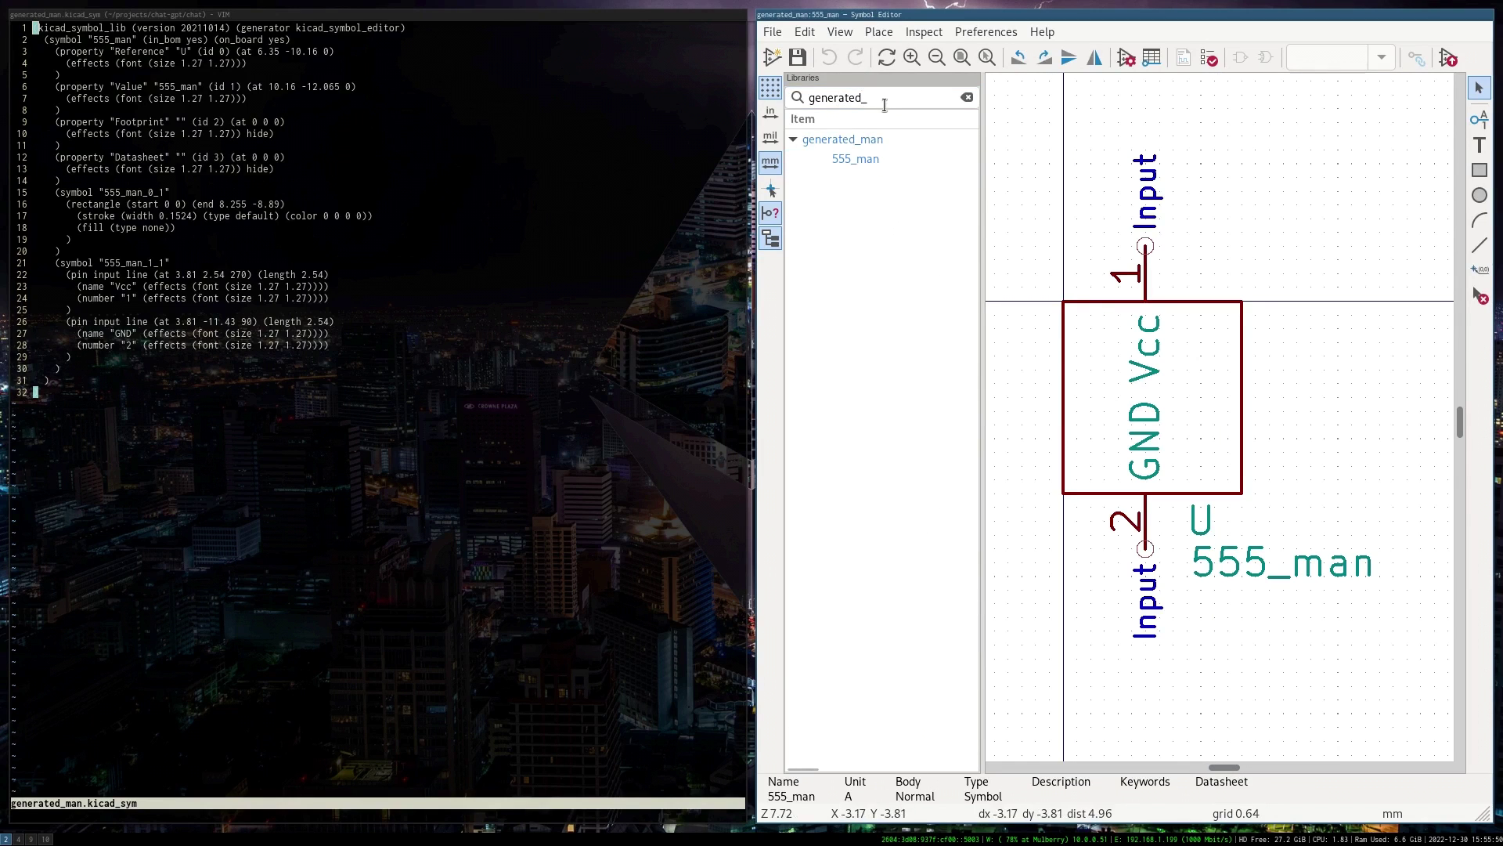
key("Escape")
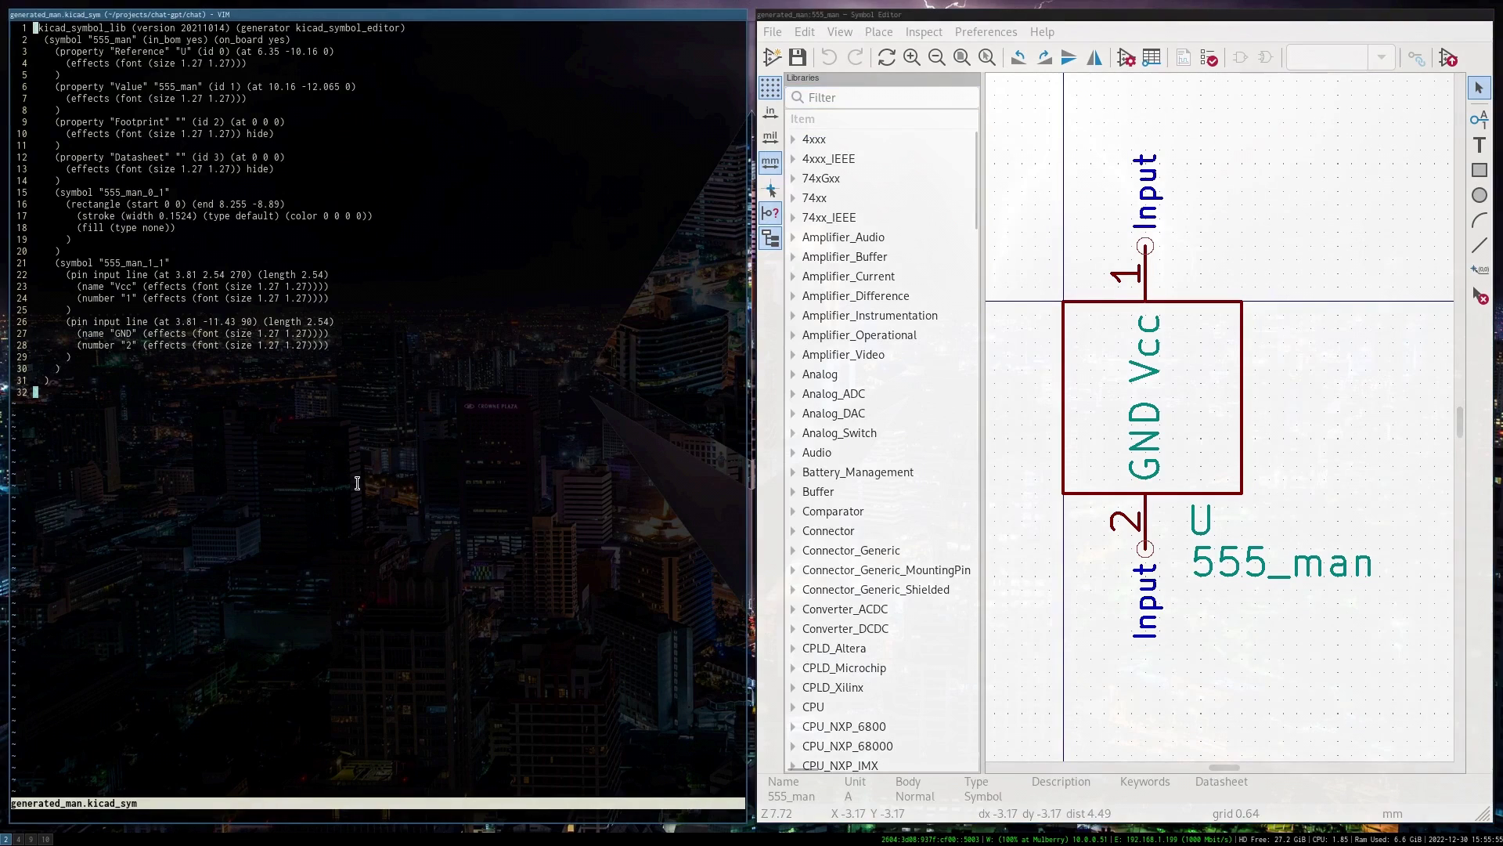
Yank the whole generated_man symbol file in Vim with ggVGy.
key("g")
key("g")
key("v")
key("G")
key("y")
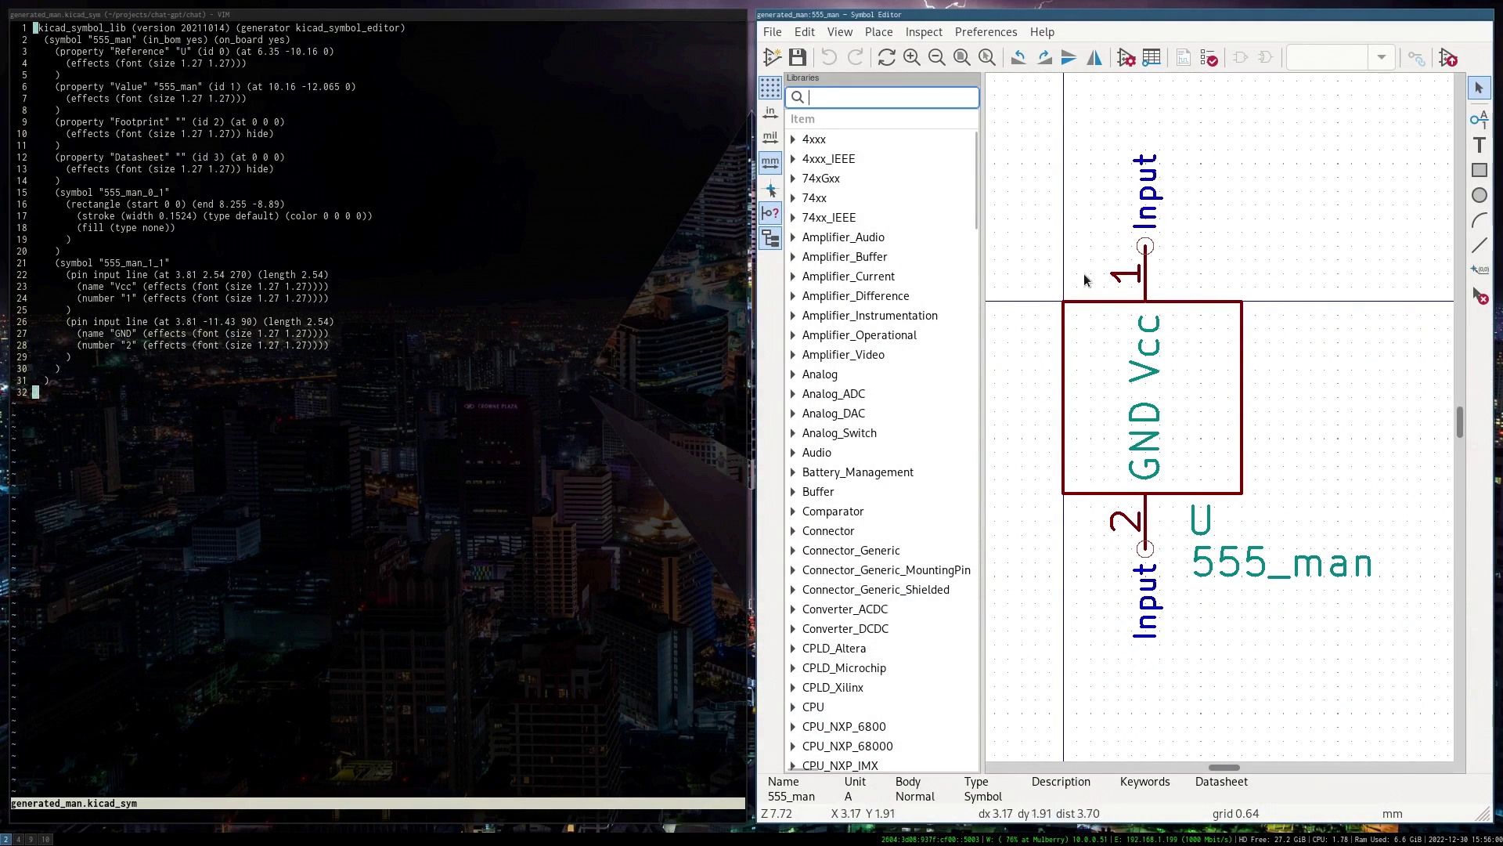
Paste the symbol definition into the Symbol Editor, place it, and inspect its 555_man value field.
key("ctrl+v")
left_click(1360, 697)
scroll(1221, 423, "up", 5)
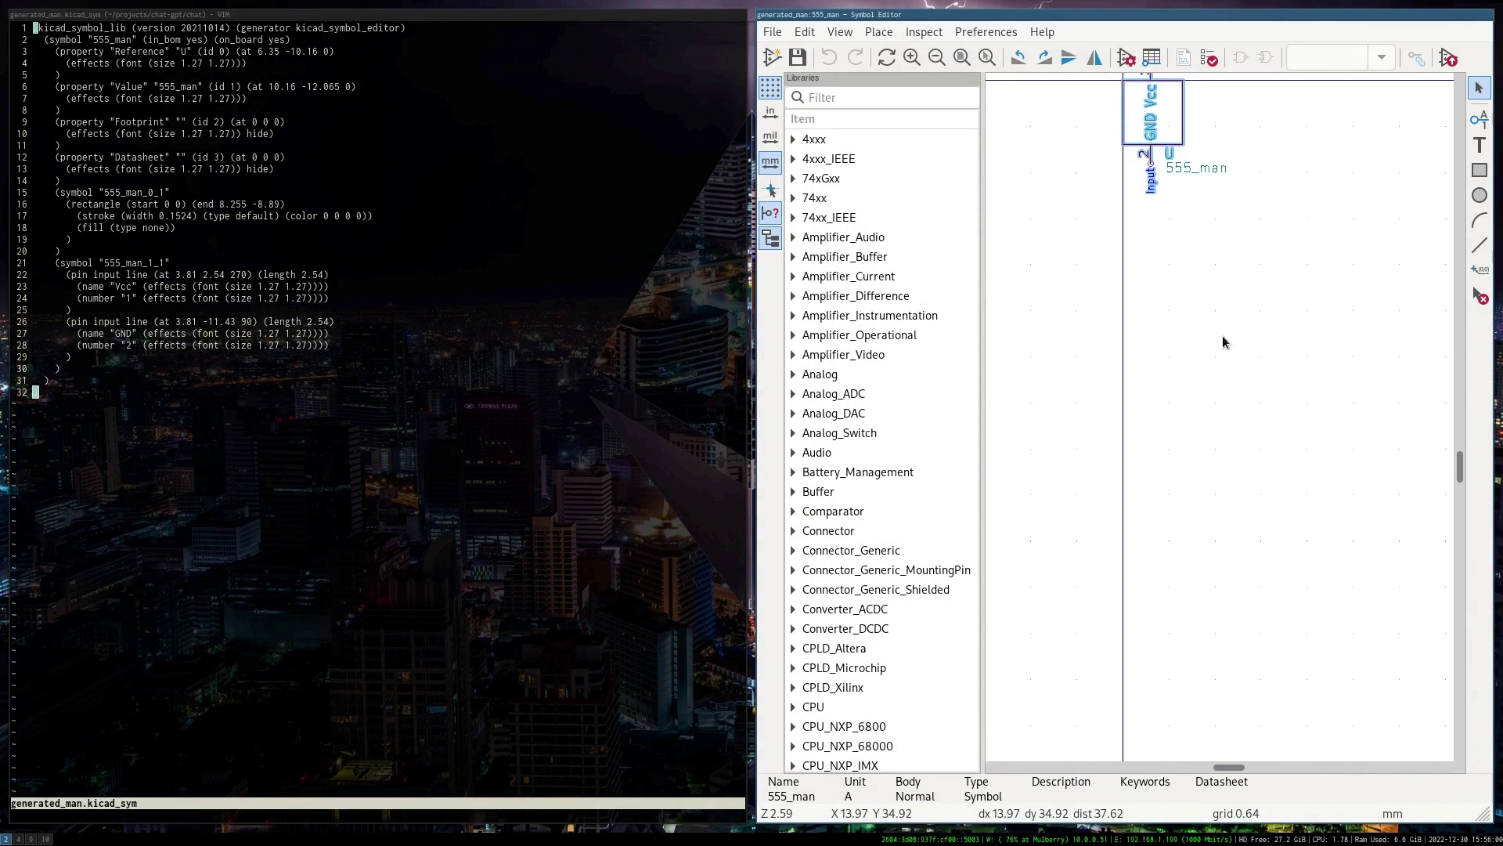
scroll(1221, 422, "down", 2)
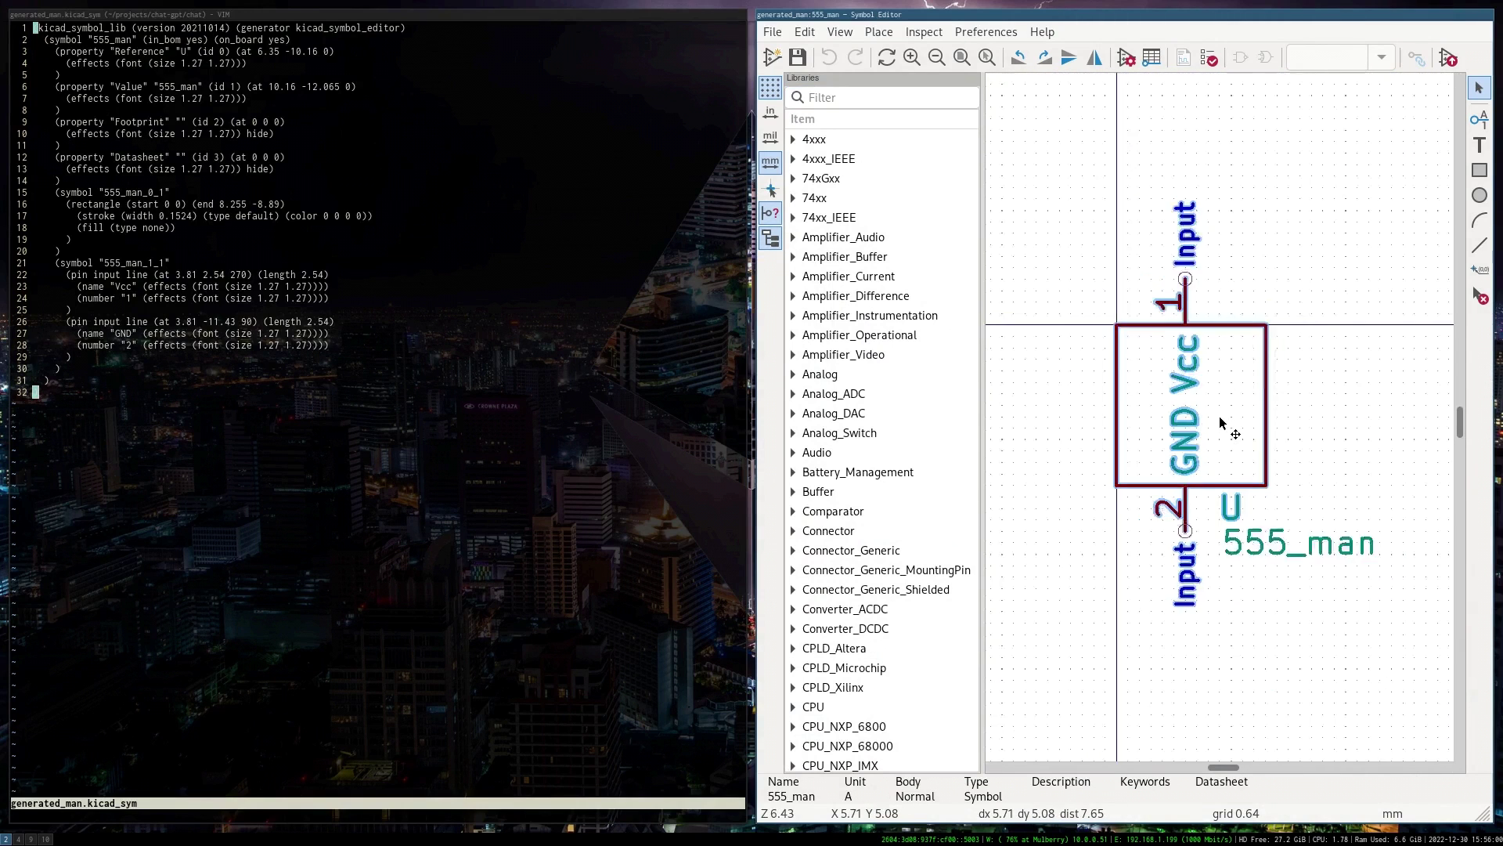
key("Escape")
left_click(1269, 529)
key("Escape")
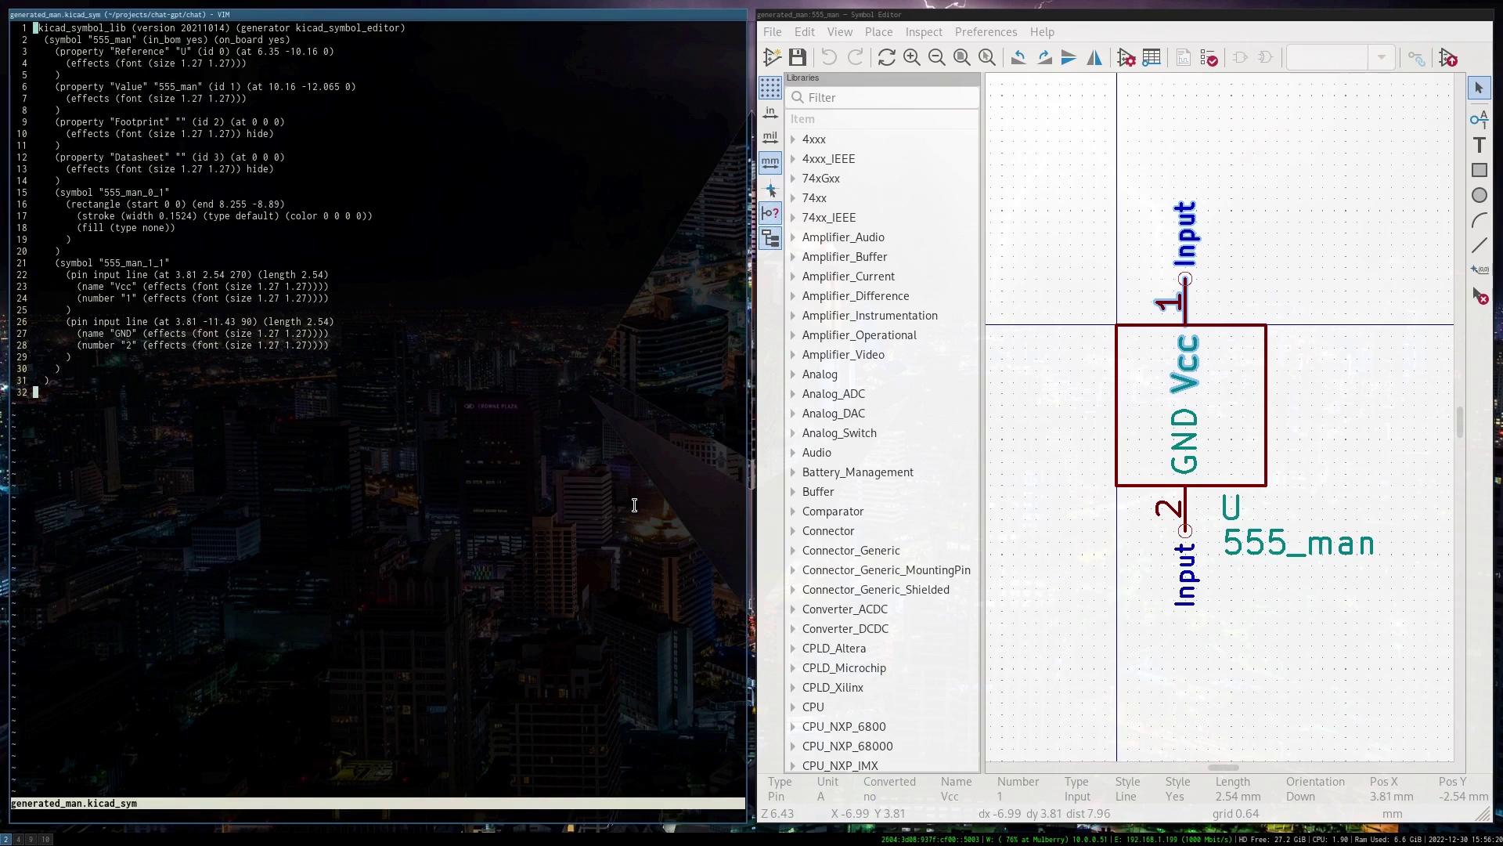
key("super+1")
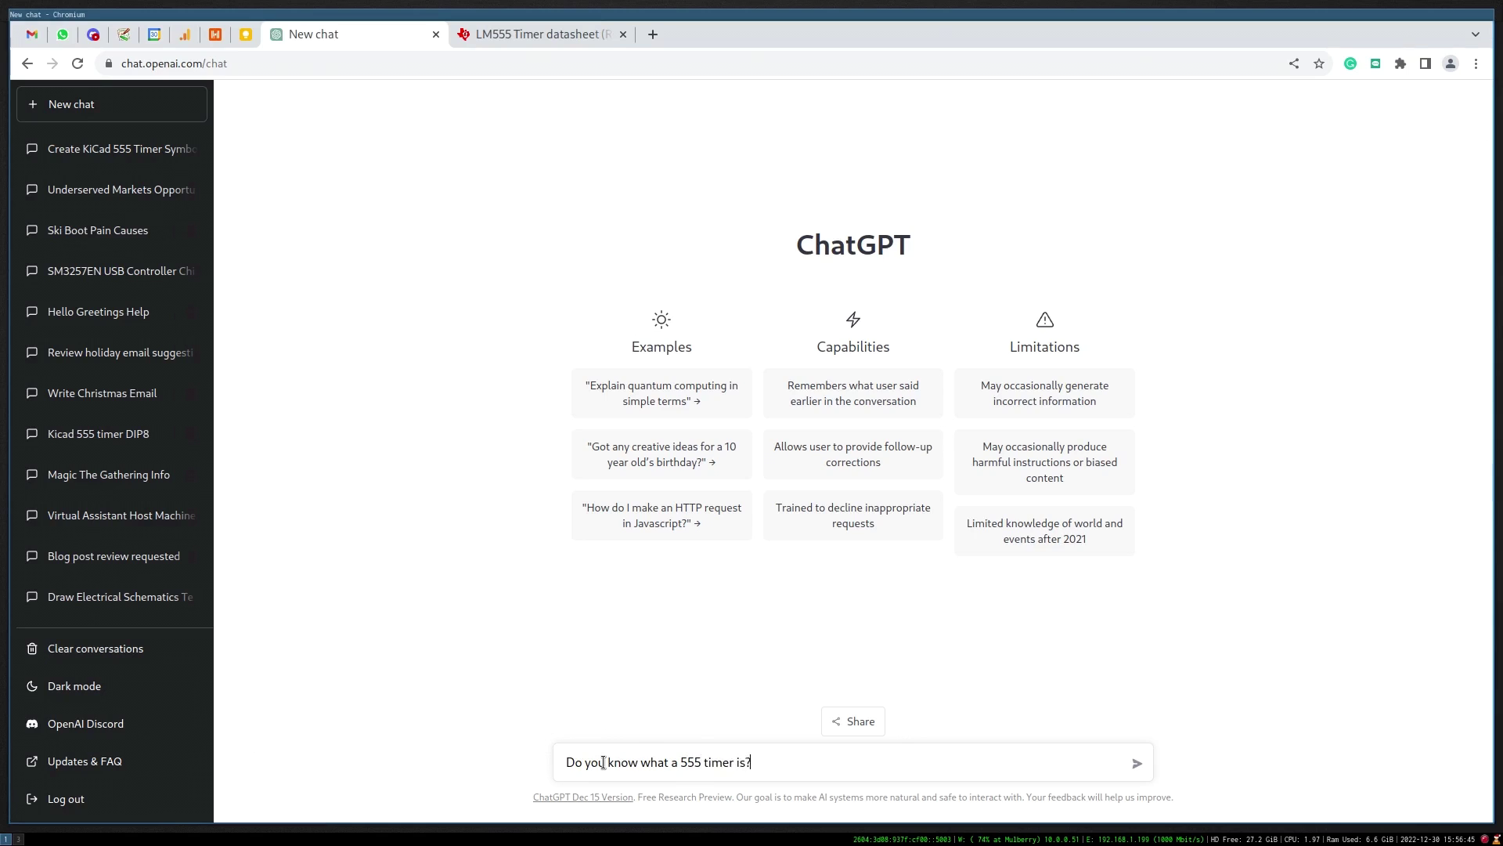
Ask ChatGPT 'Do you know what a 555 timer is?', then request a 555 timer .kicad_sym symbol.
key("Return")
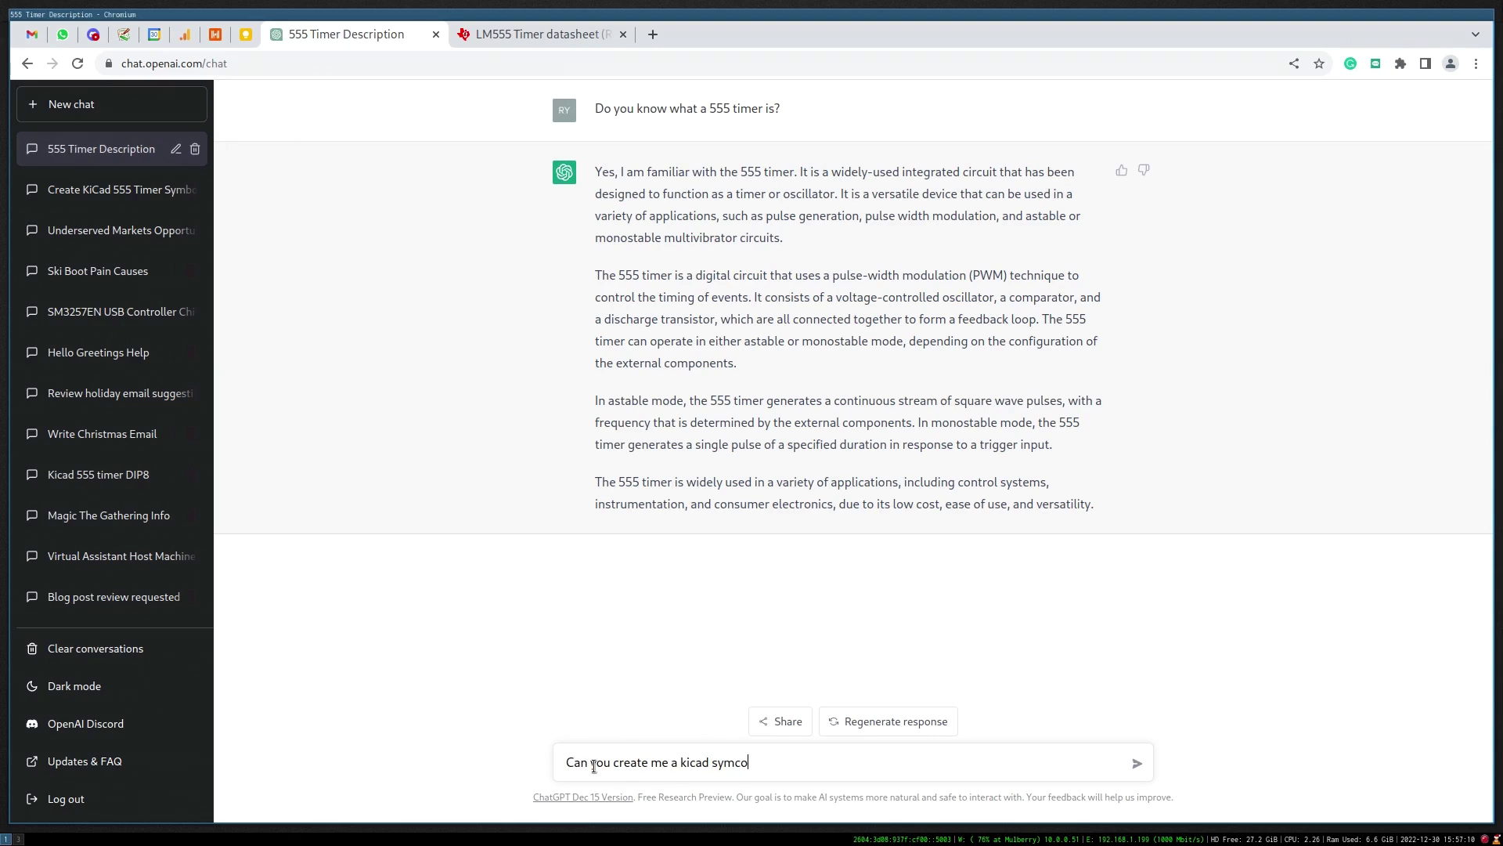
type("bol (.kicad_sym file) for a")
type(" 555 timer")
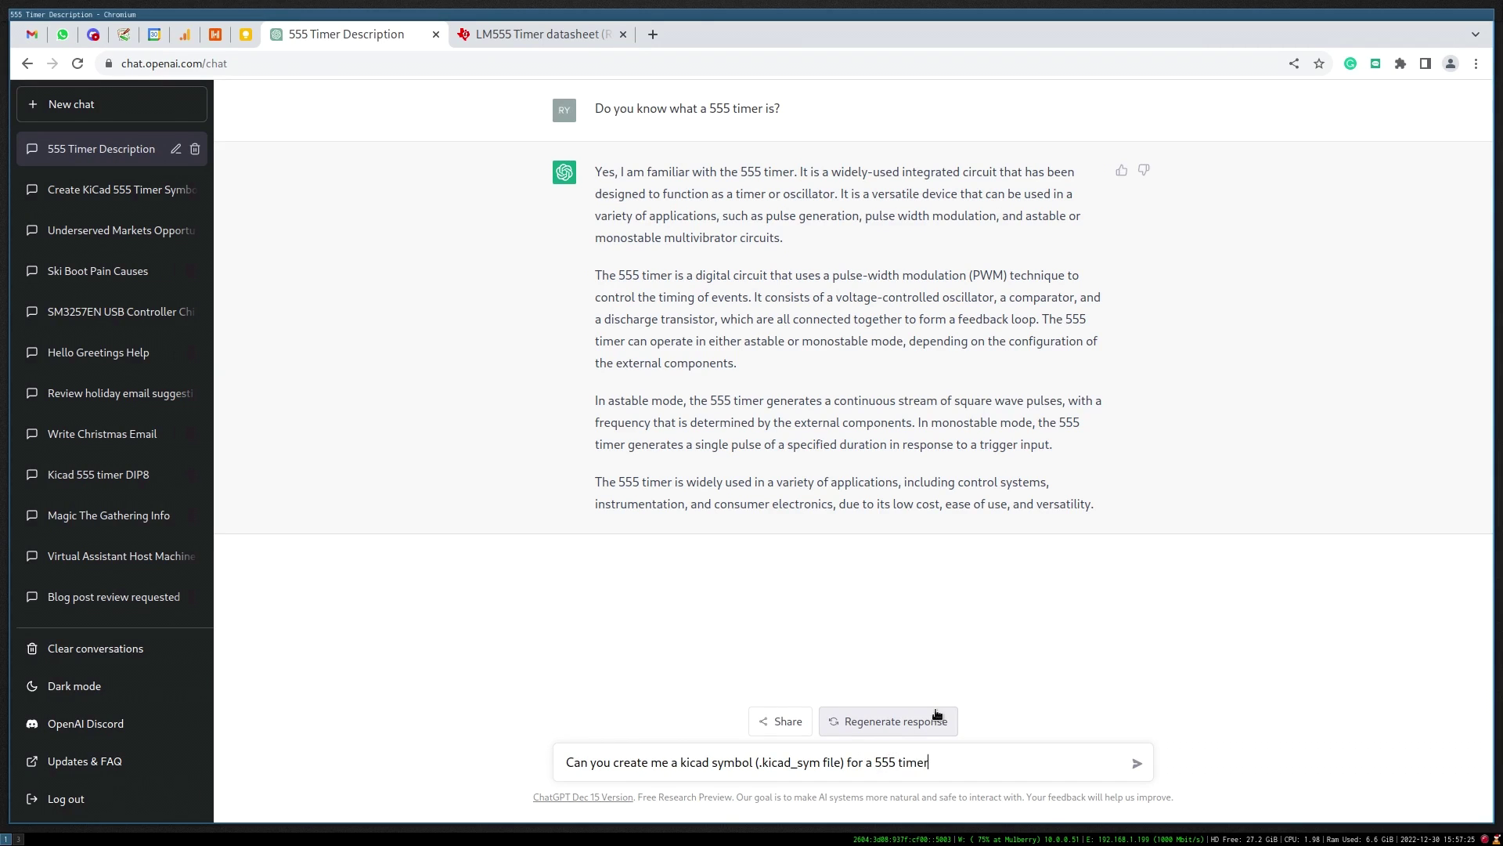
type("?")
key("Return")
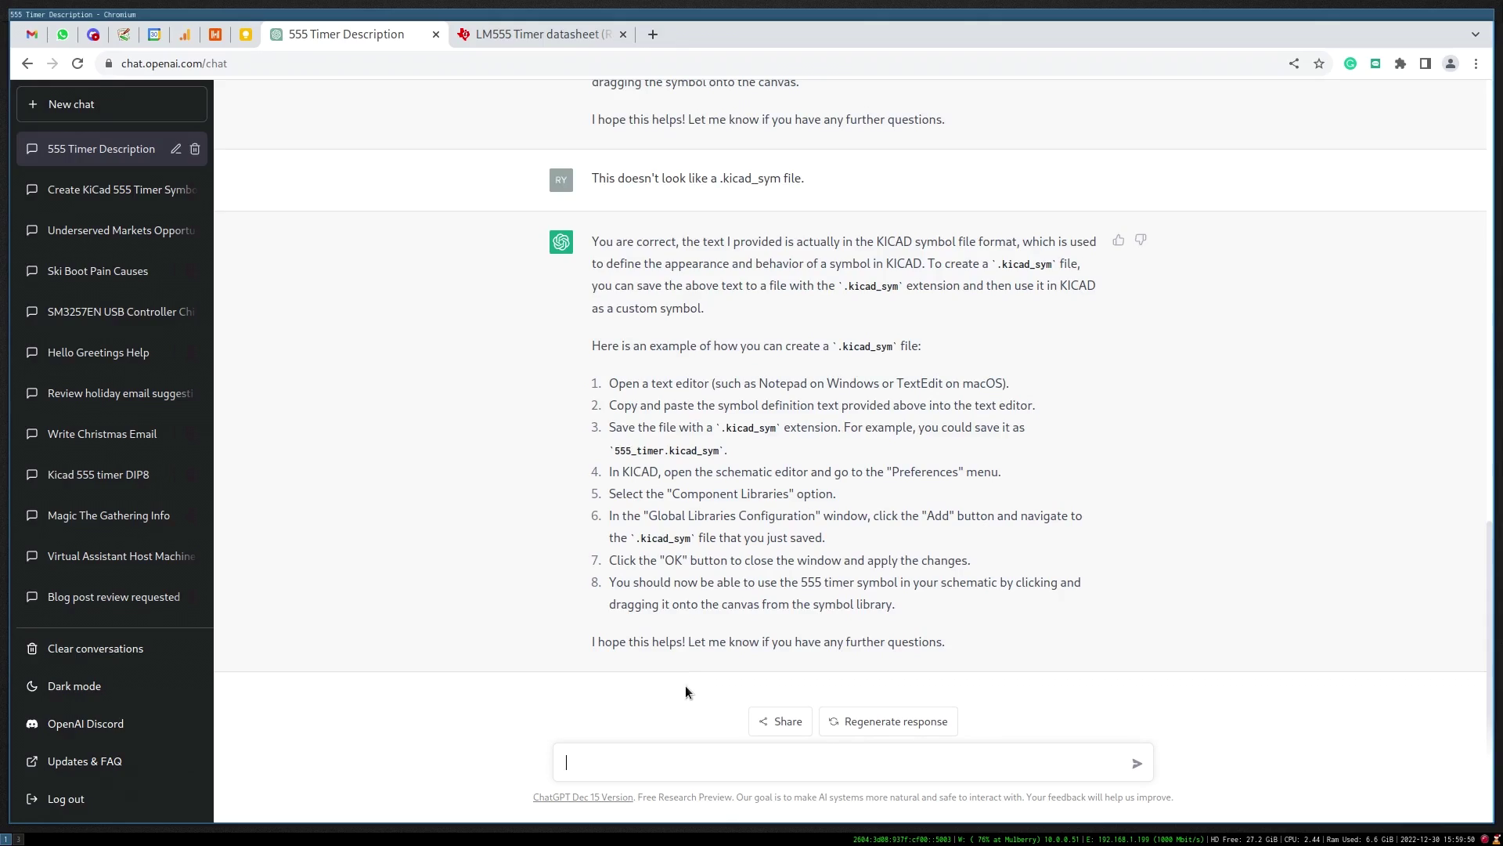
Send 'This is the correct syntax for a `.kicad_sym` file' with the working definition pasted as code.
type("This is the correct syntax for a")
type("`.kicad_sym` file")
key("shift+Return")
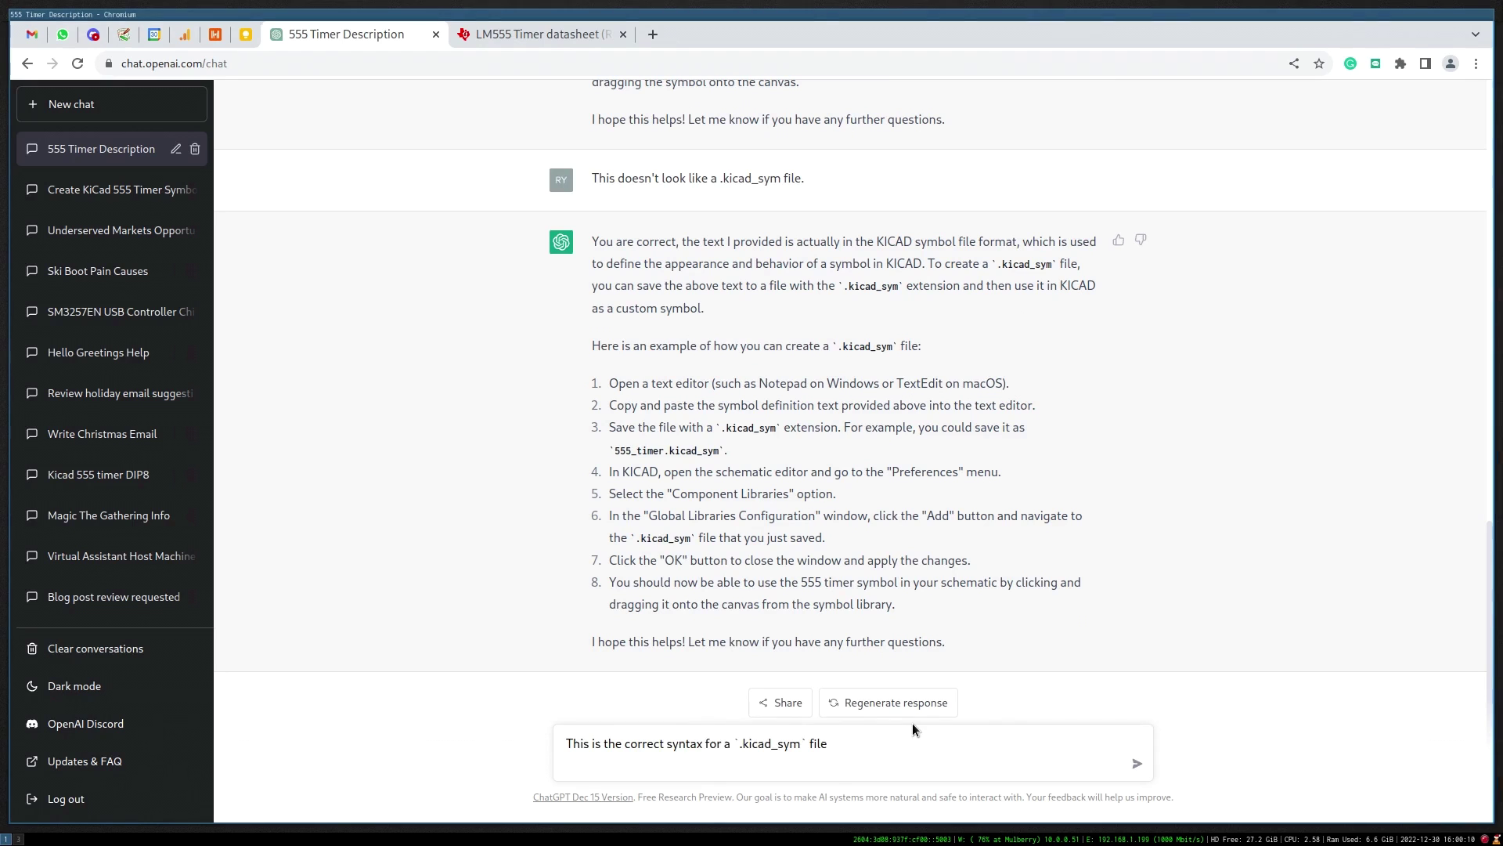
type("`")
key("ctrl+v")
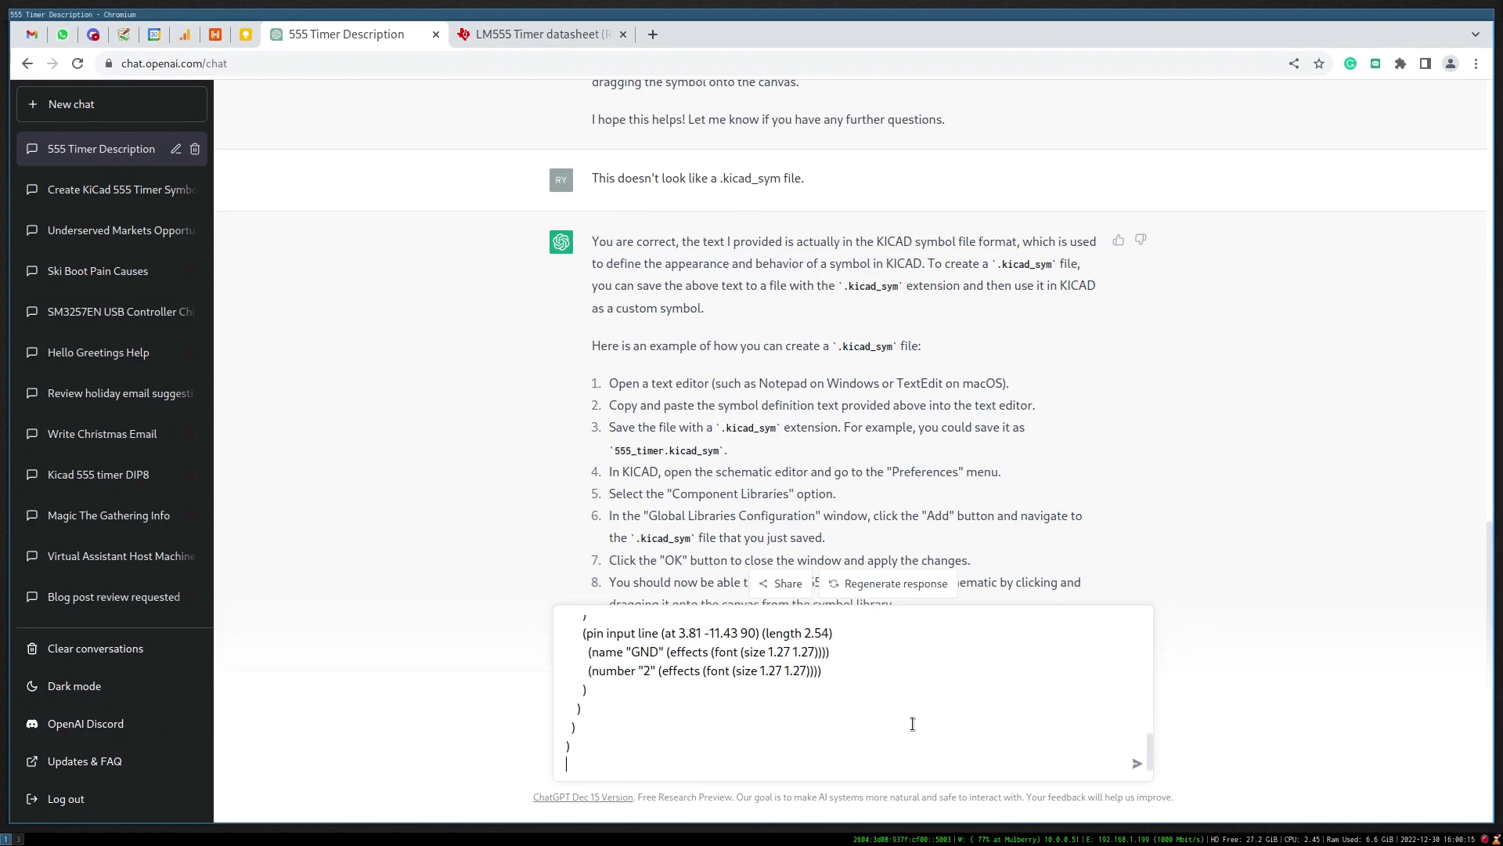
type("`")
key("Return")
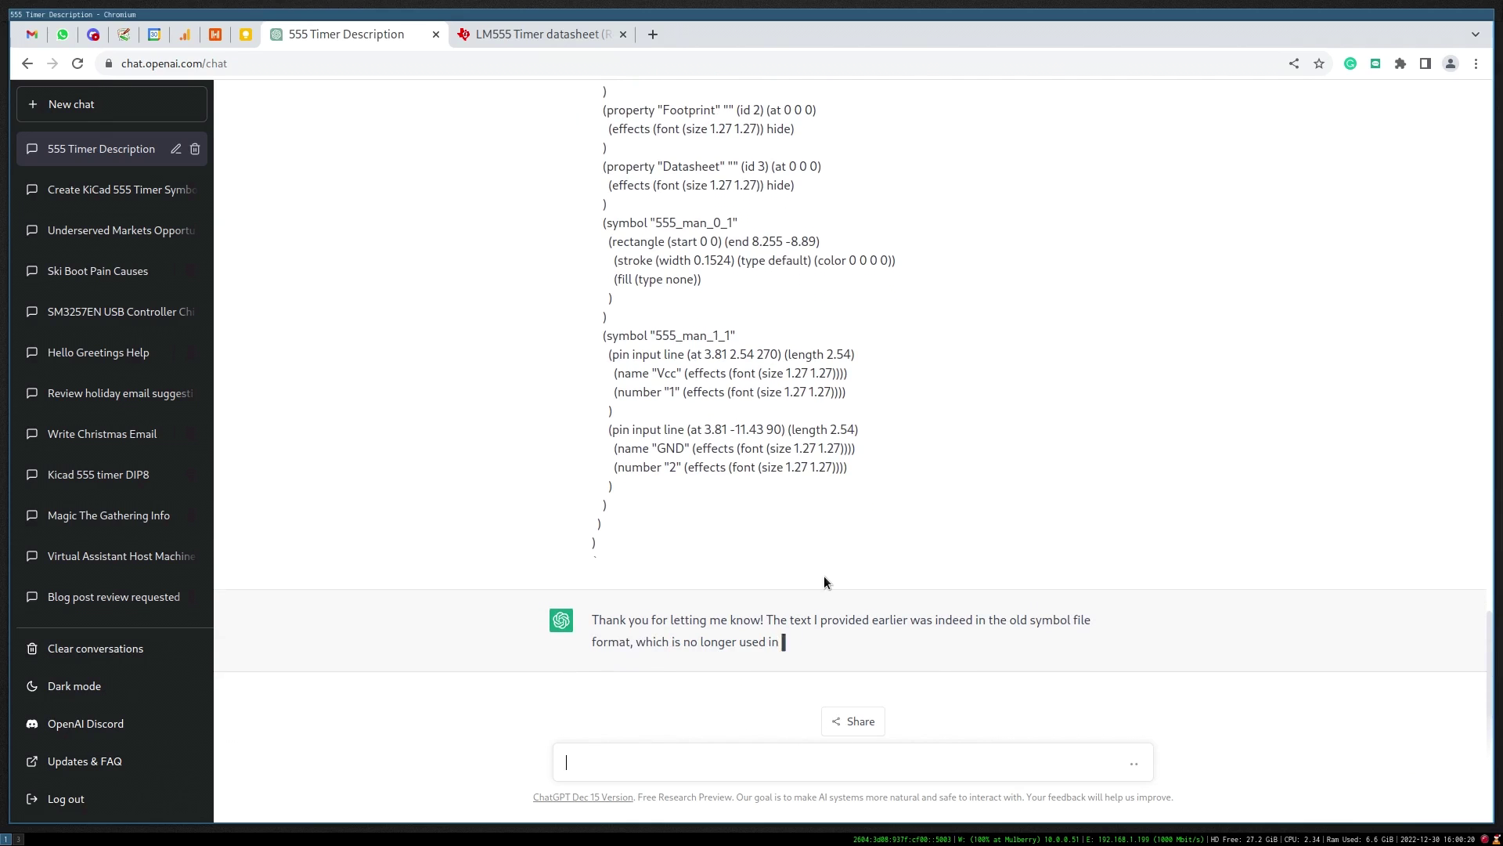
scroll(824, 582, "up", 5)
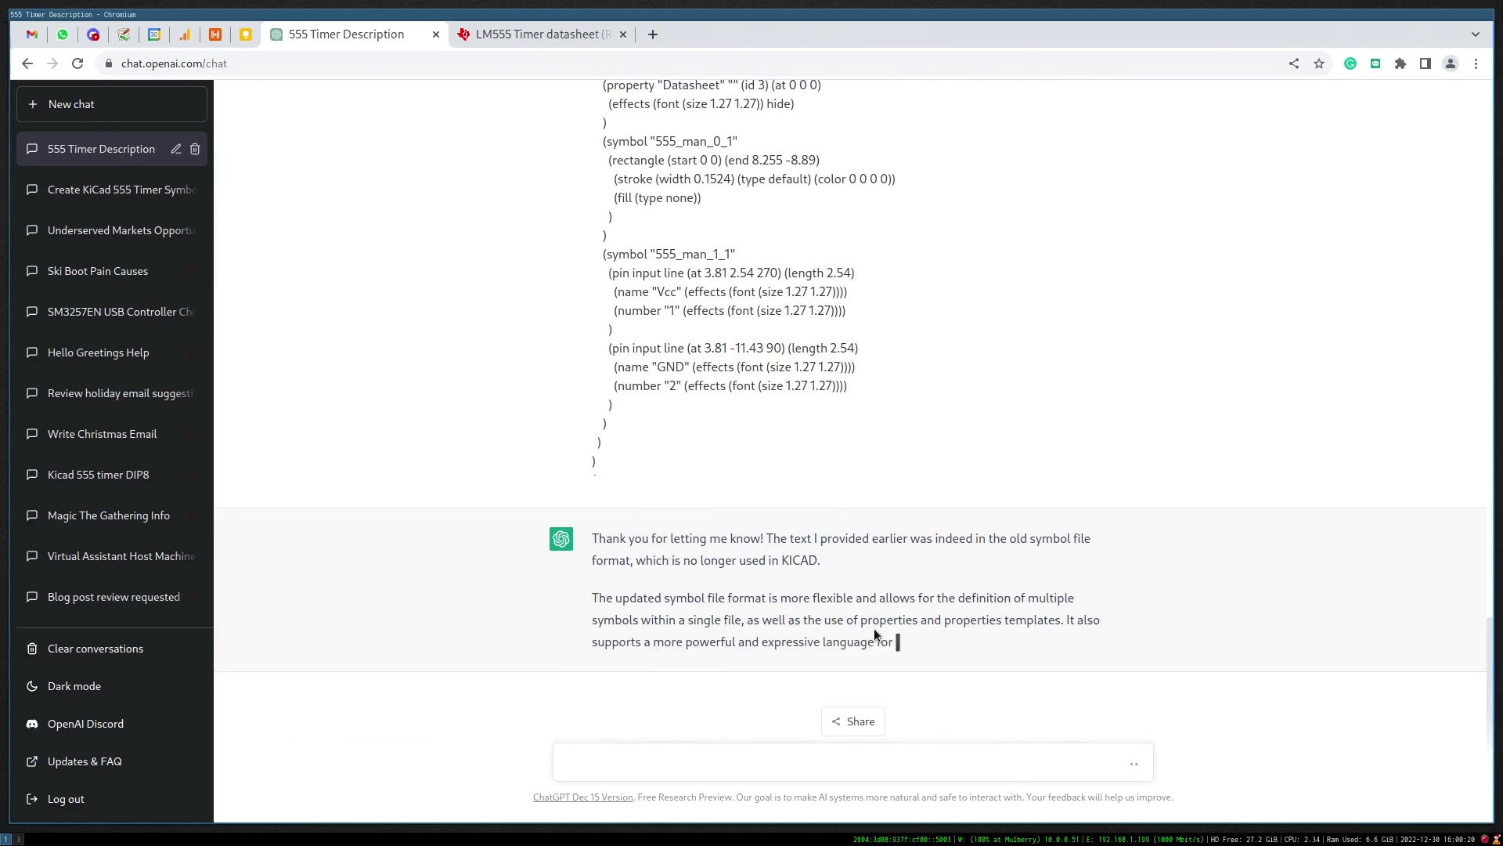
Ask ChatGPT to create a 555 timer symbol in the new KiCad 6 symbol file format.
type("Can you create me a 555 timer symbol using the new kicad 6 syb")
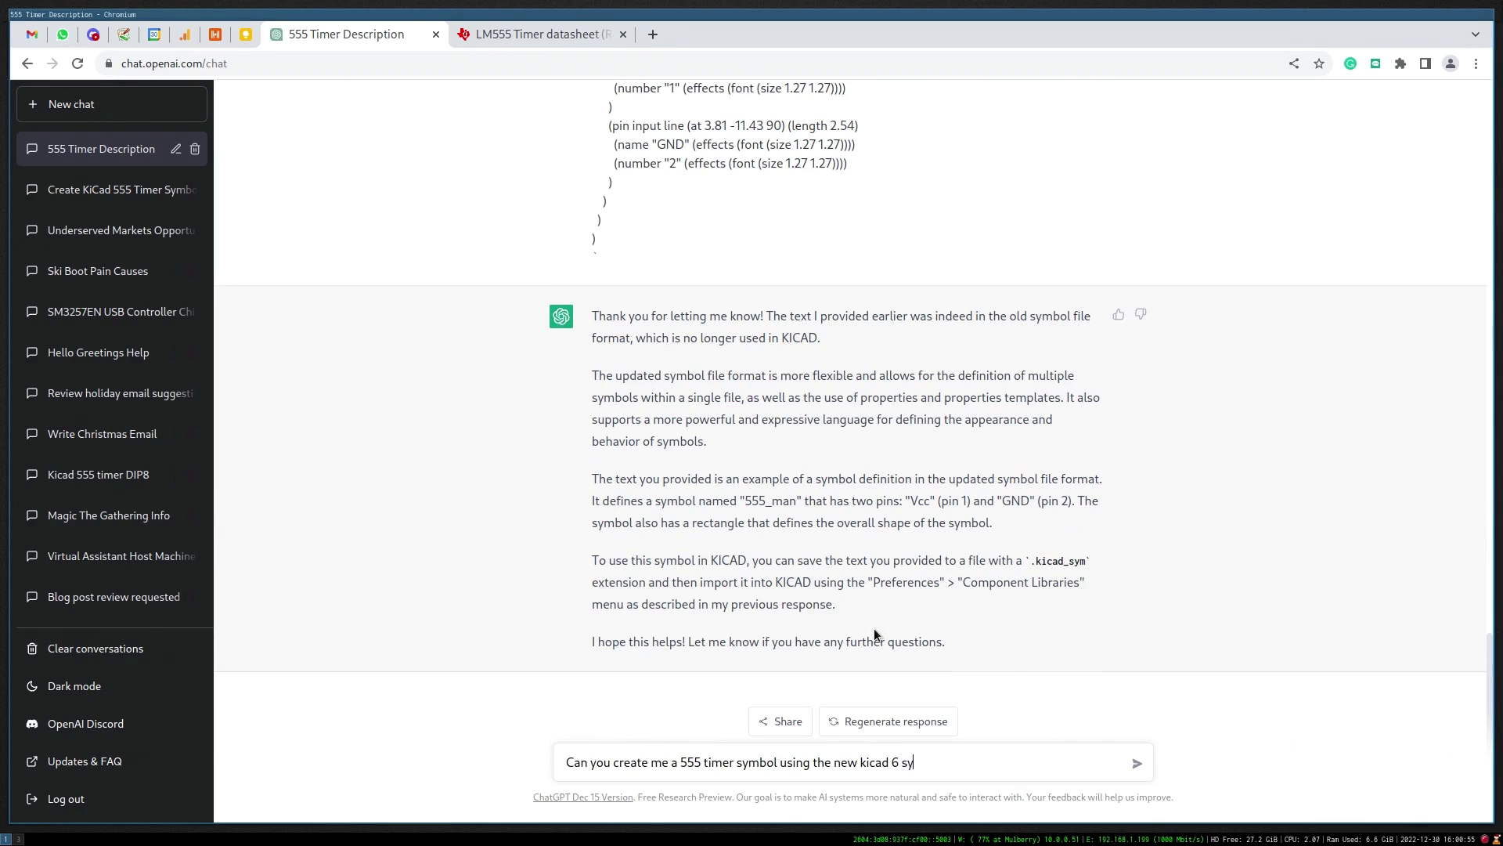
type("ol")
key("BackSpace")
key("BackSpace")
key("BackSpace")
type("mbol file format")
key("Return")
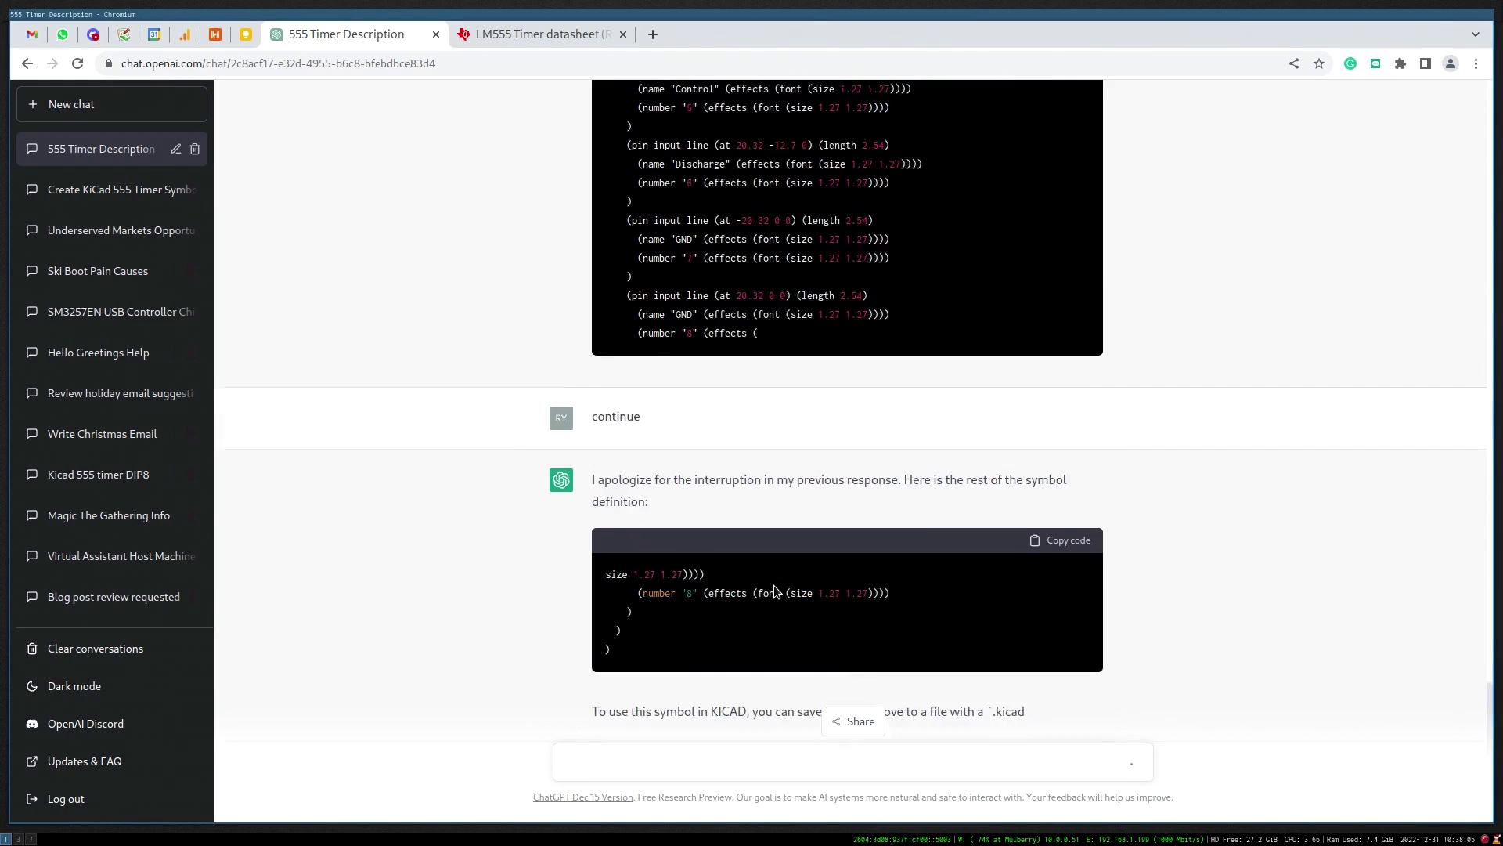
scroll(777, 587, "up", 15)
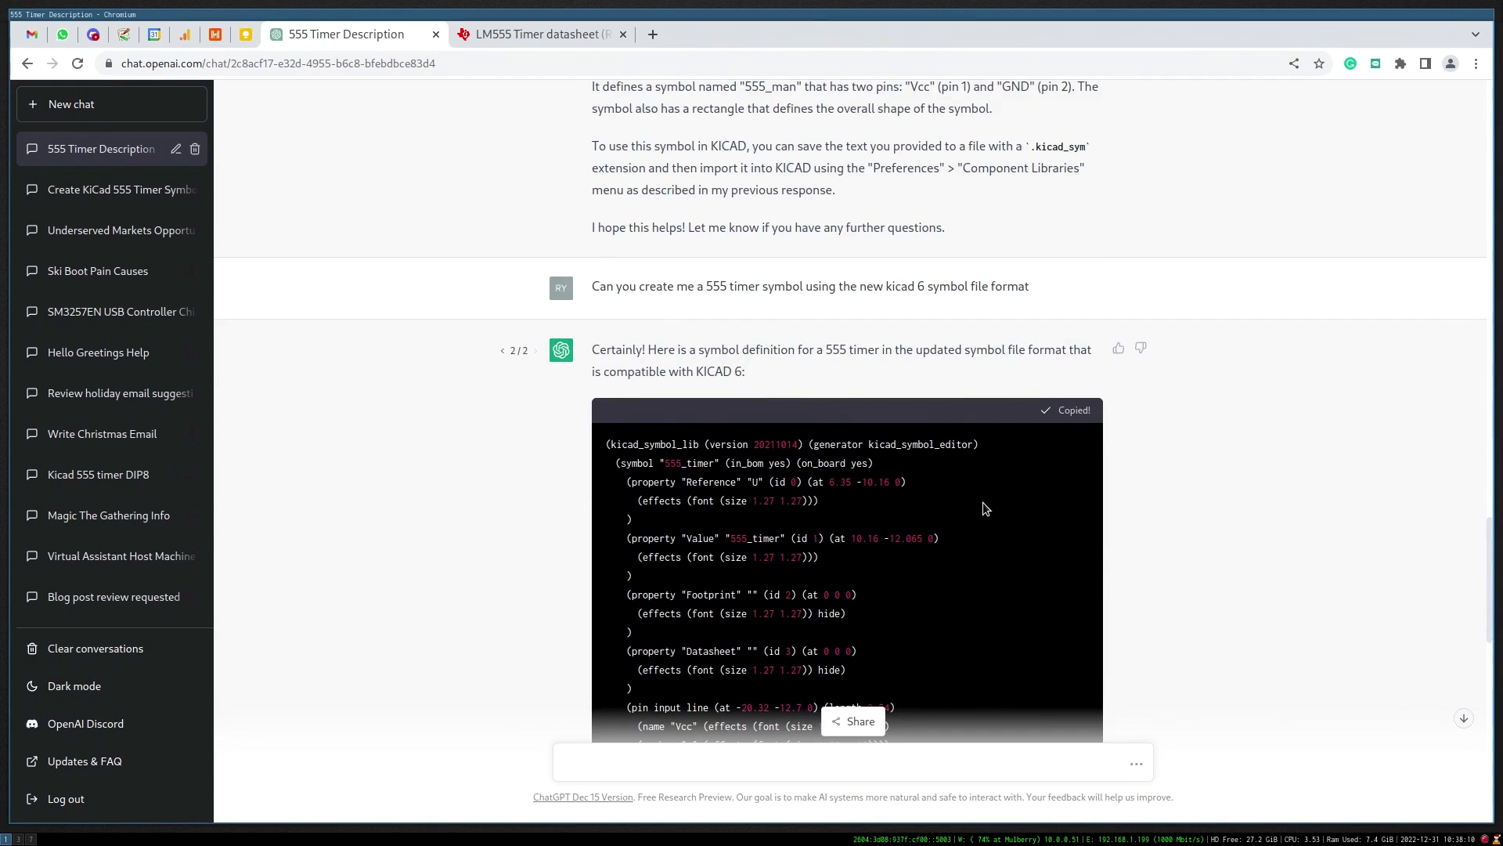
scroll(977, 496, "down", 5)
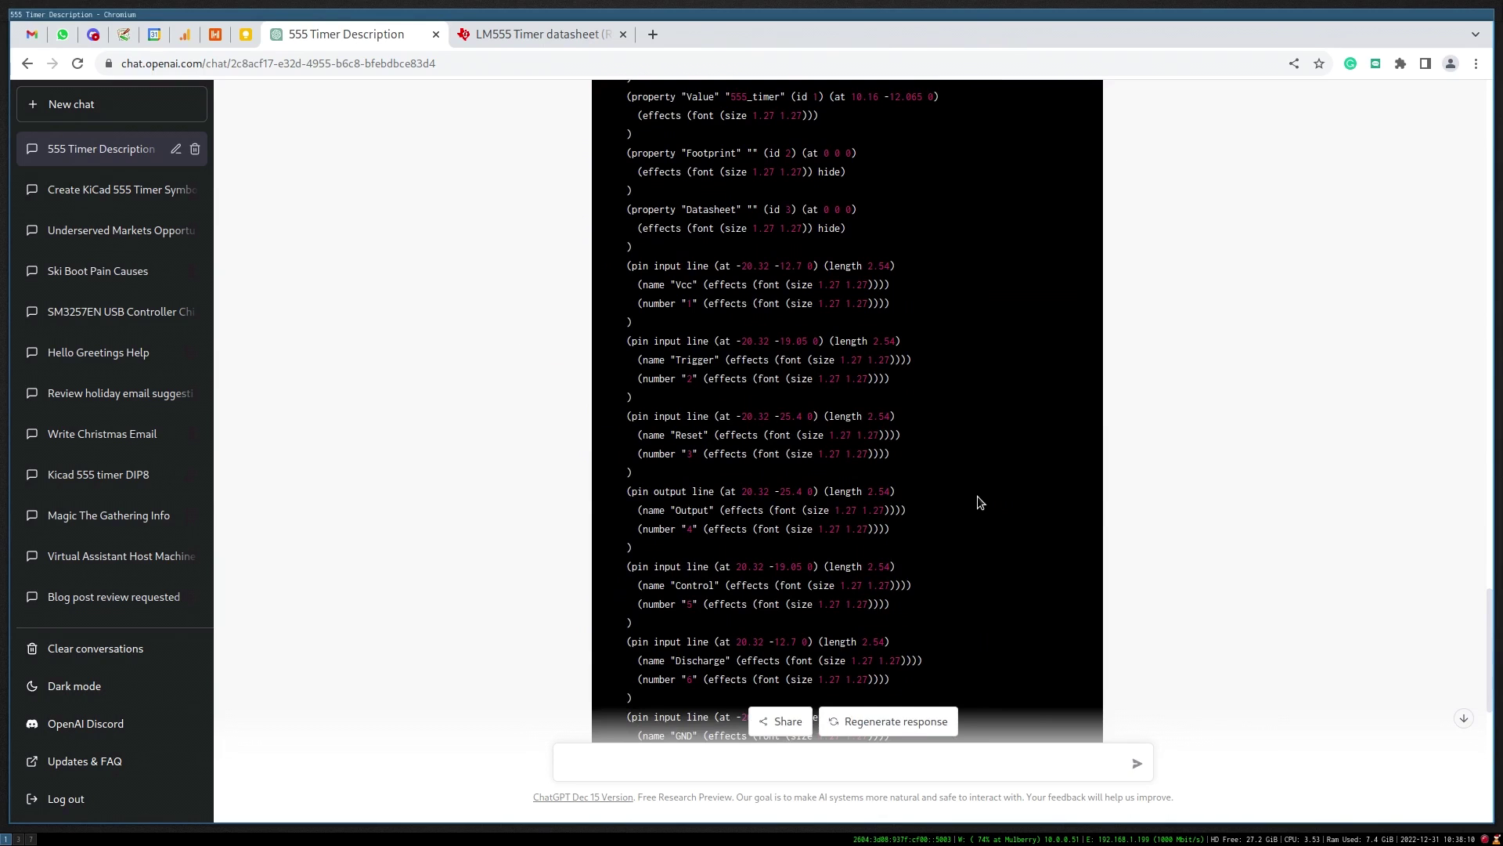
scroll(977, 496, "down", 3)
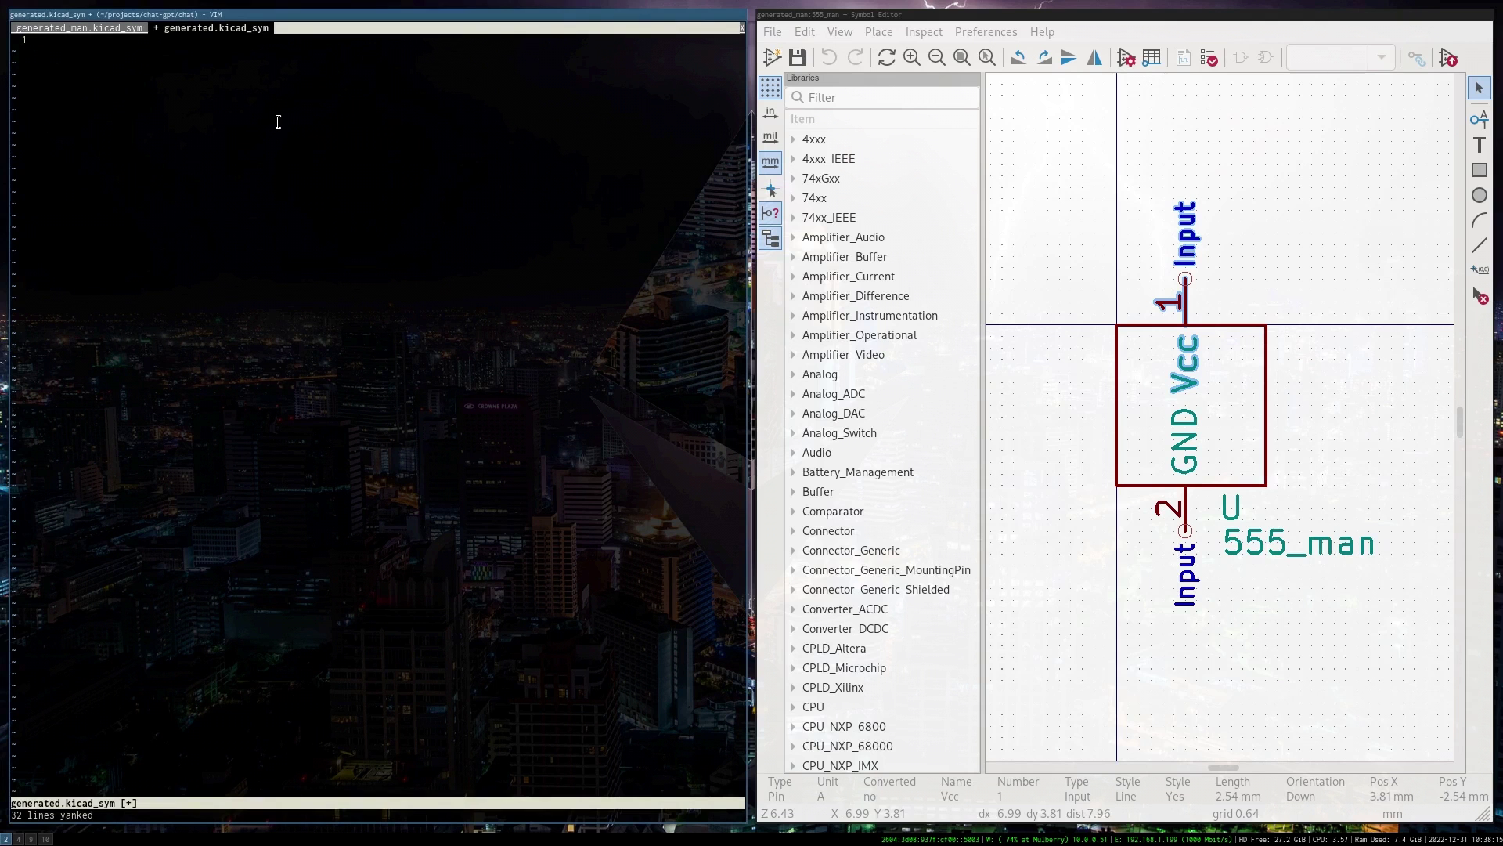
Paste the code and its continuation, join the split size line, delete the blank first line, and save.
key("quotedbl")
key("plus")
key("p")
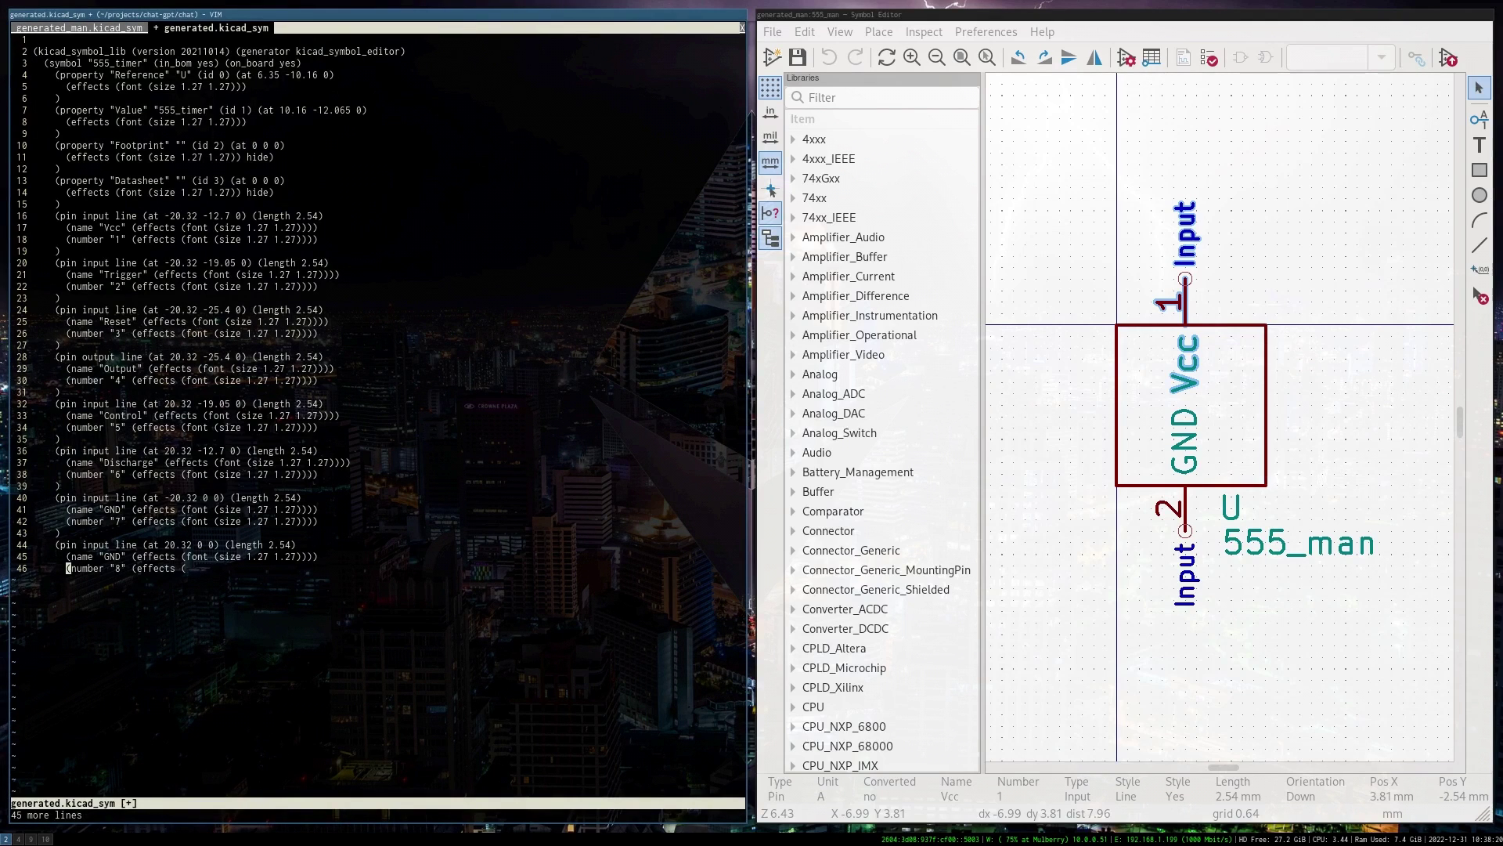
key("o")
key("Escape")
key("P")
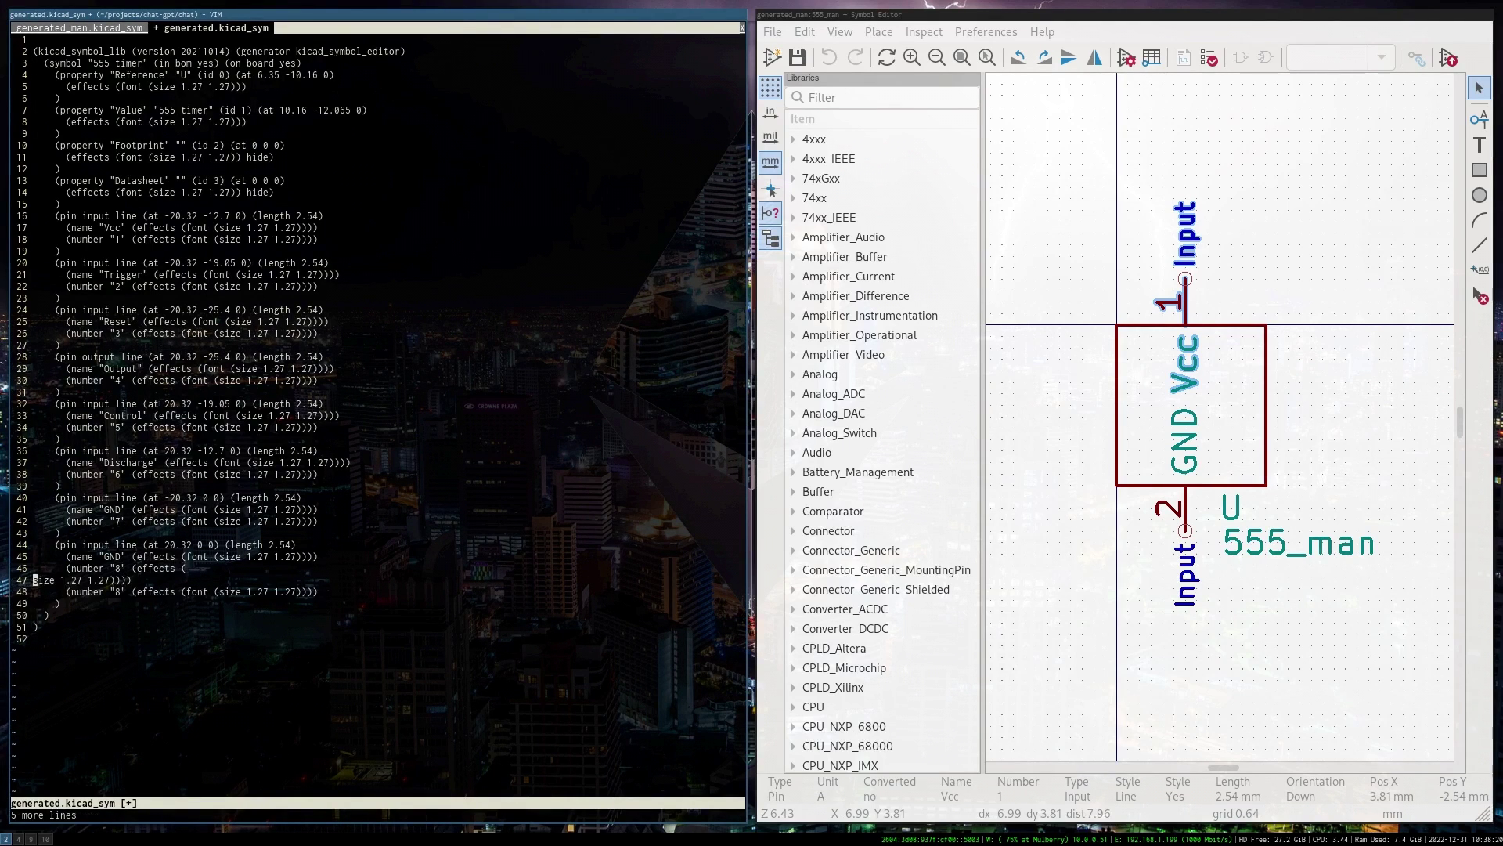
key("k")
key("J")
key("j")
key("j")
key("j")
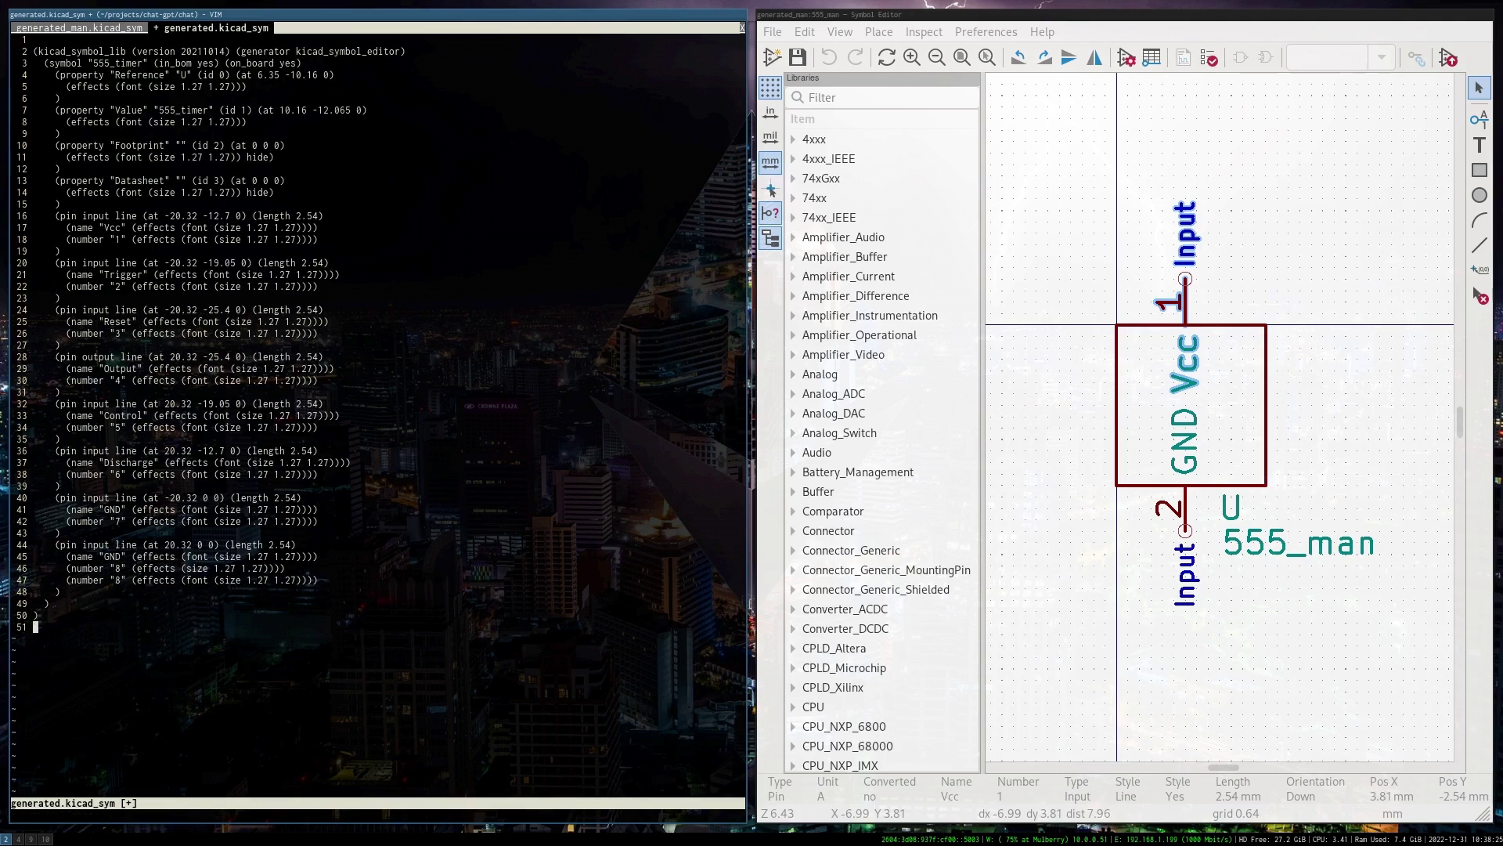
key("d")
key("d")
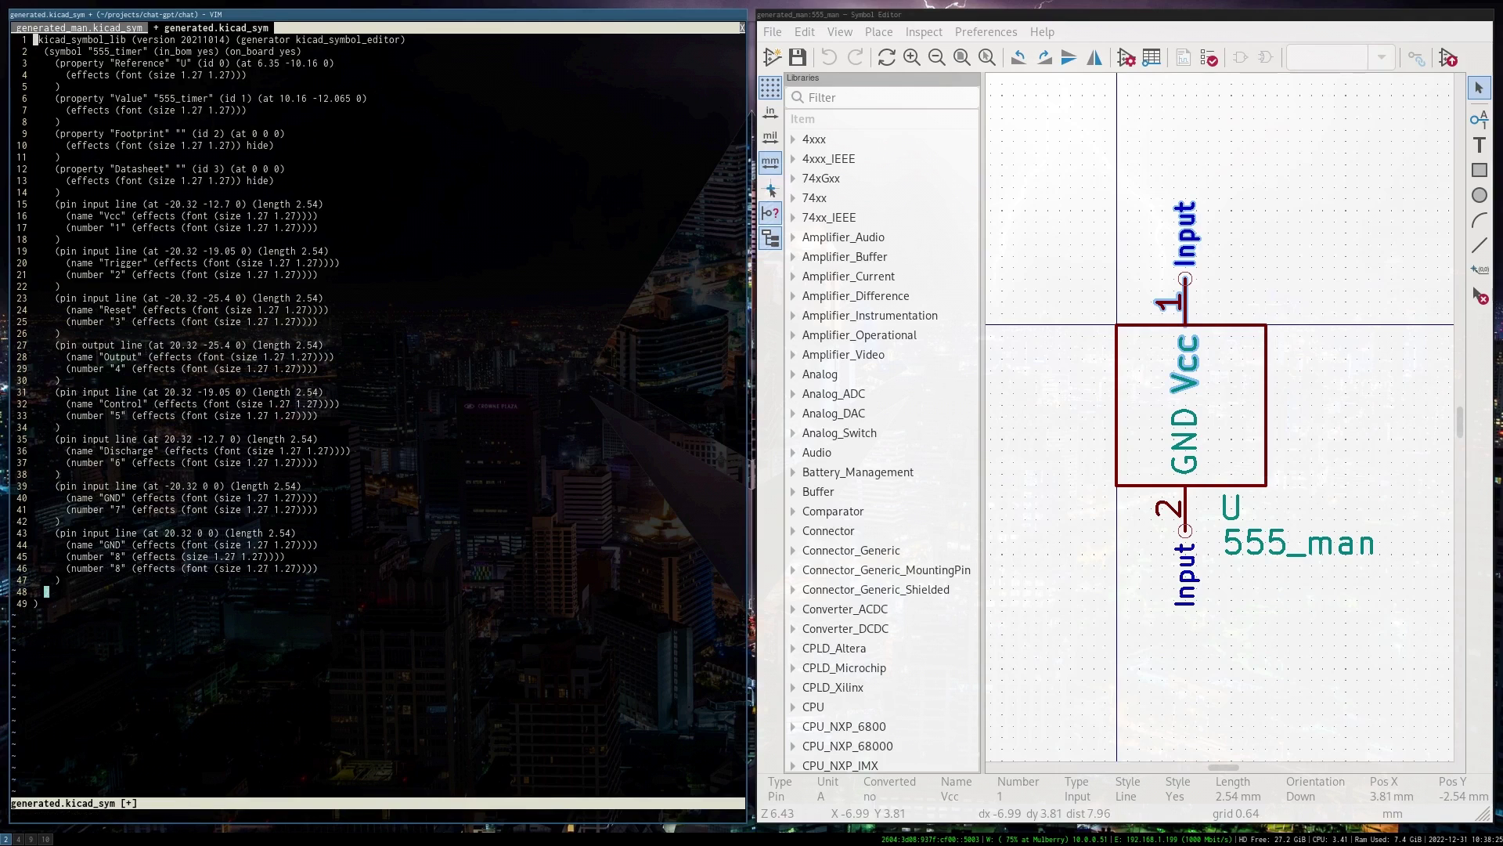
key("Return")
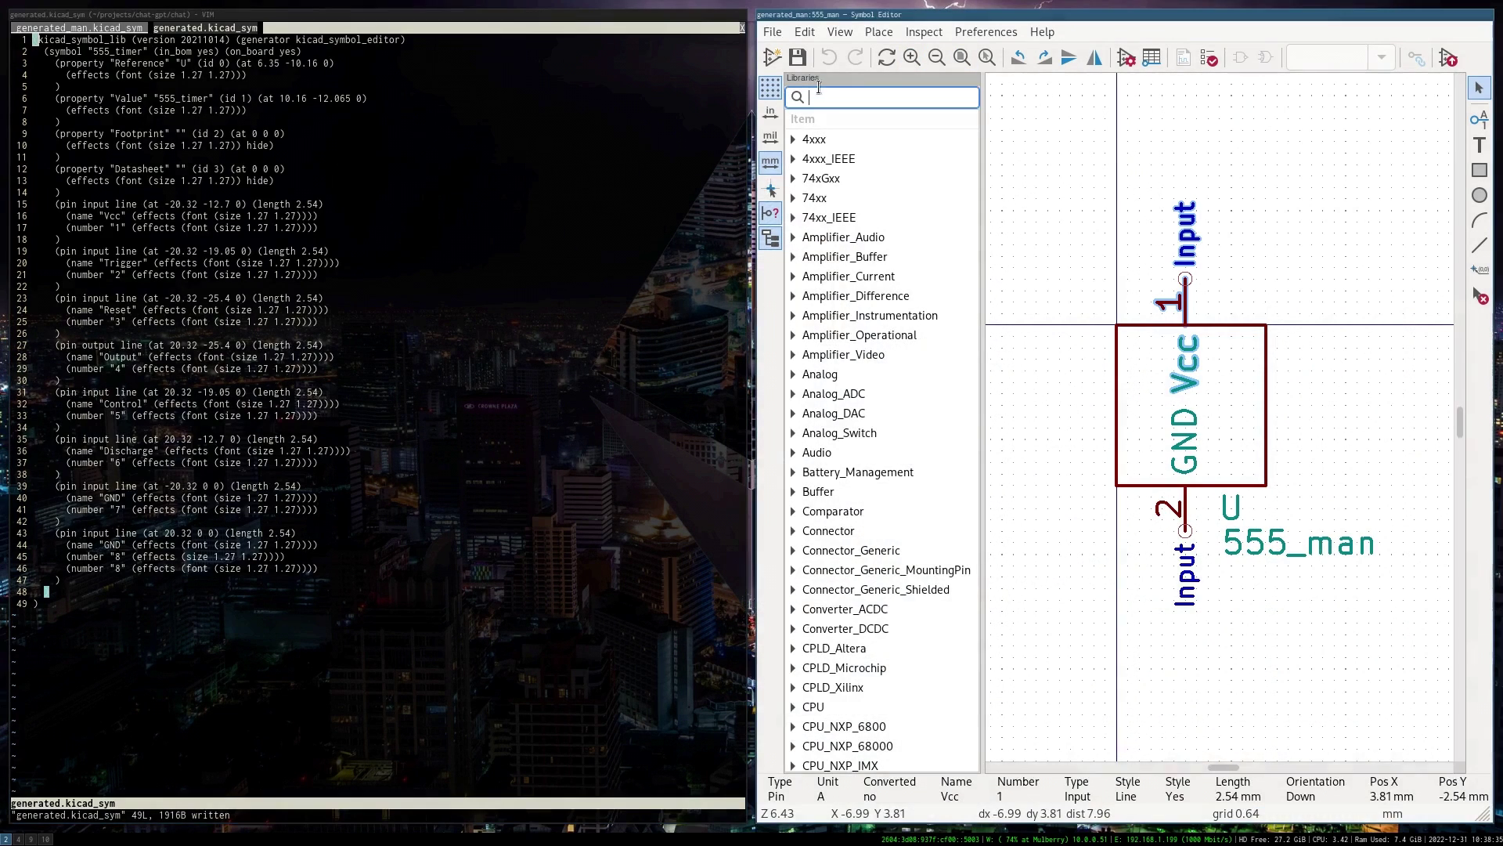
Scroll to the 'generated' library and expand it to show 555_timer.
scroll(837, 339, "down", 10)
scroll(838, 339, "down", 20)
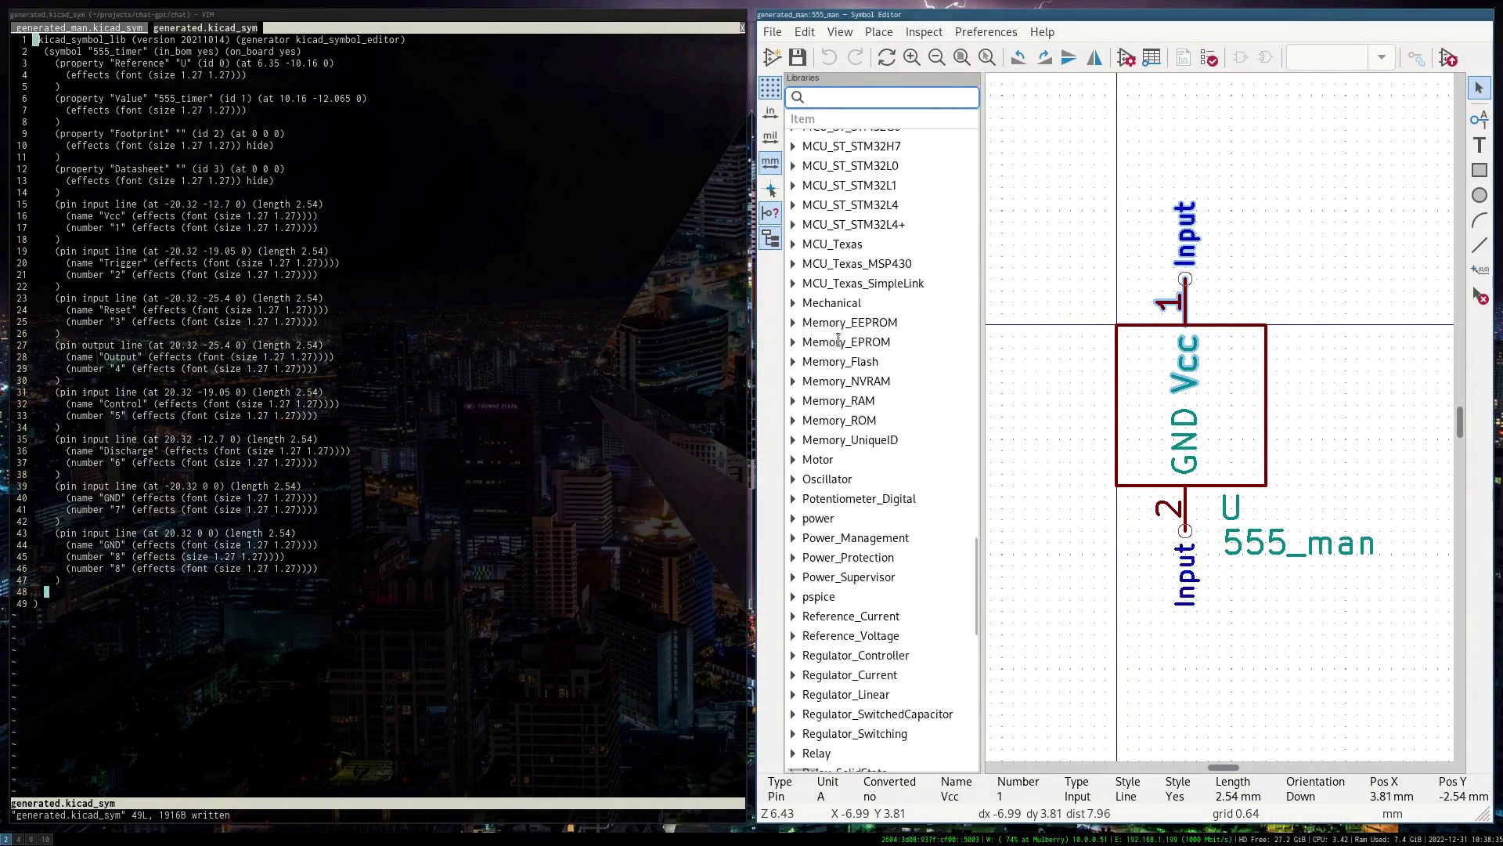
scroll(838, 338, "up", 20)
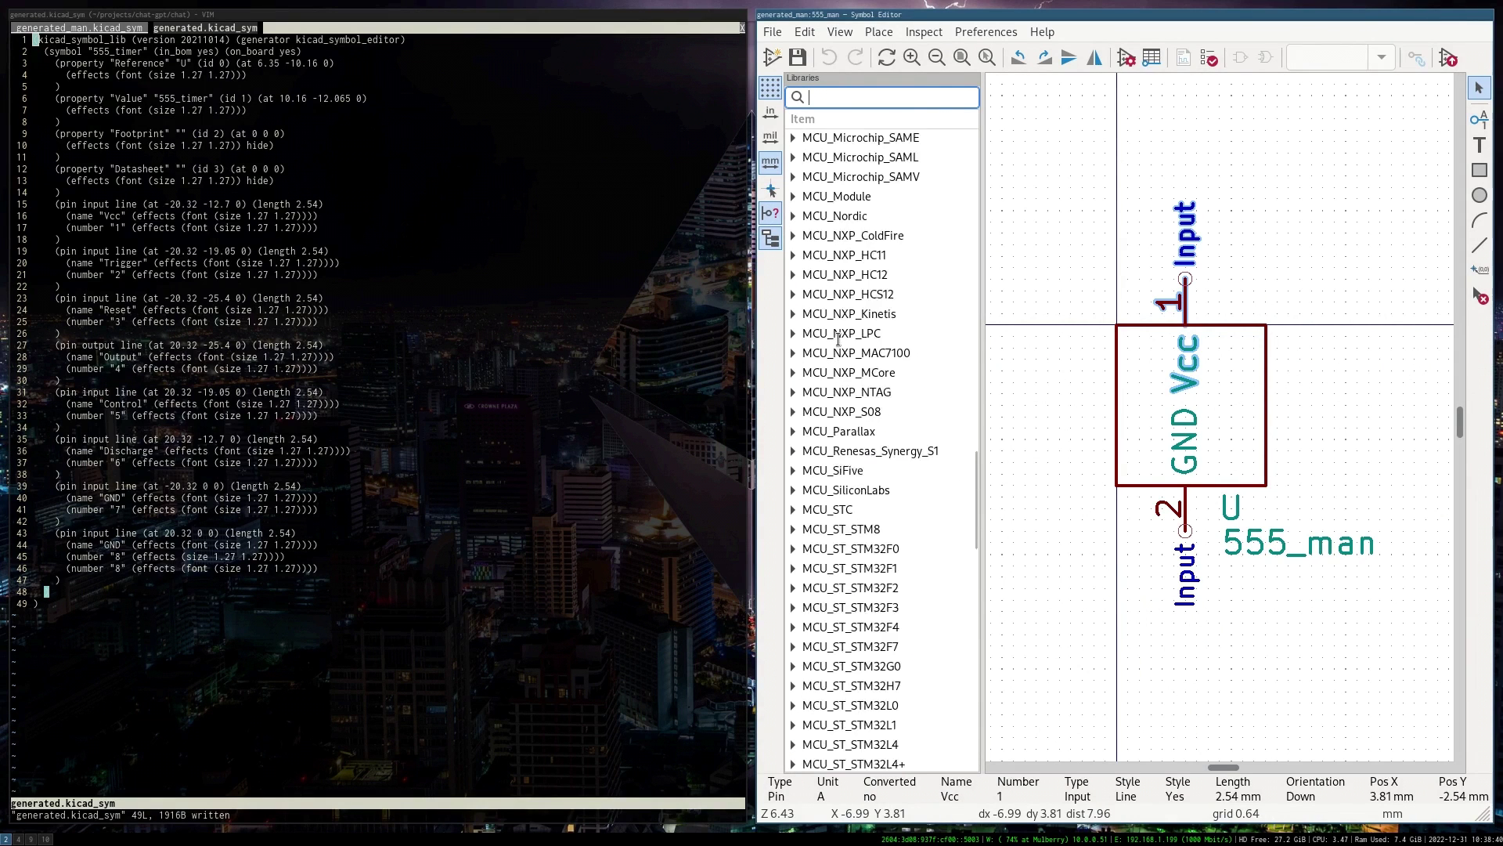
scroll(838, 338, "up", 5)
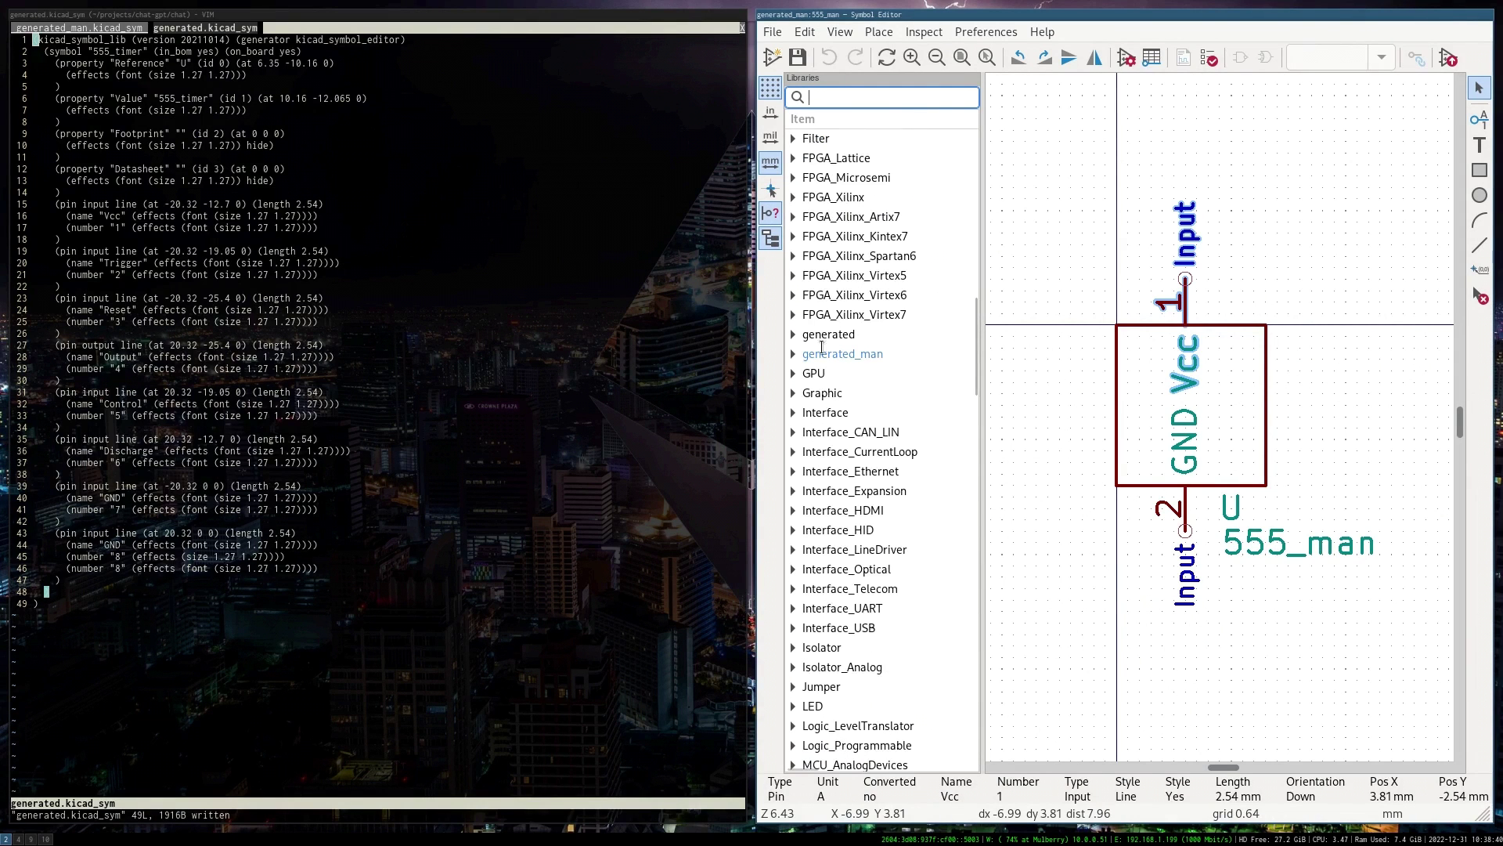
left_click(793, 335)
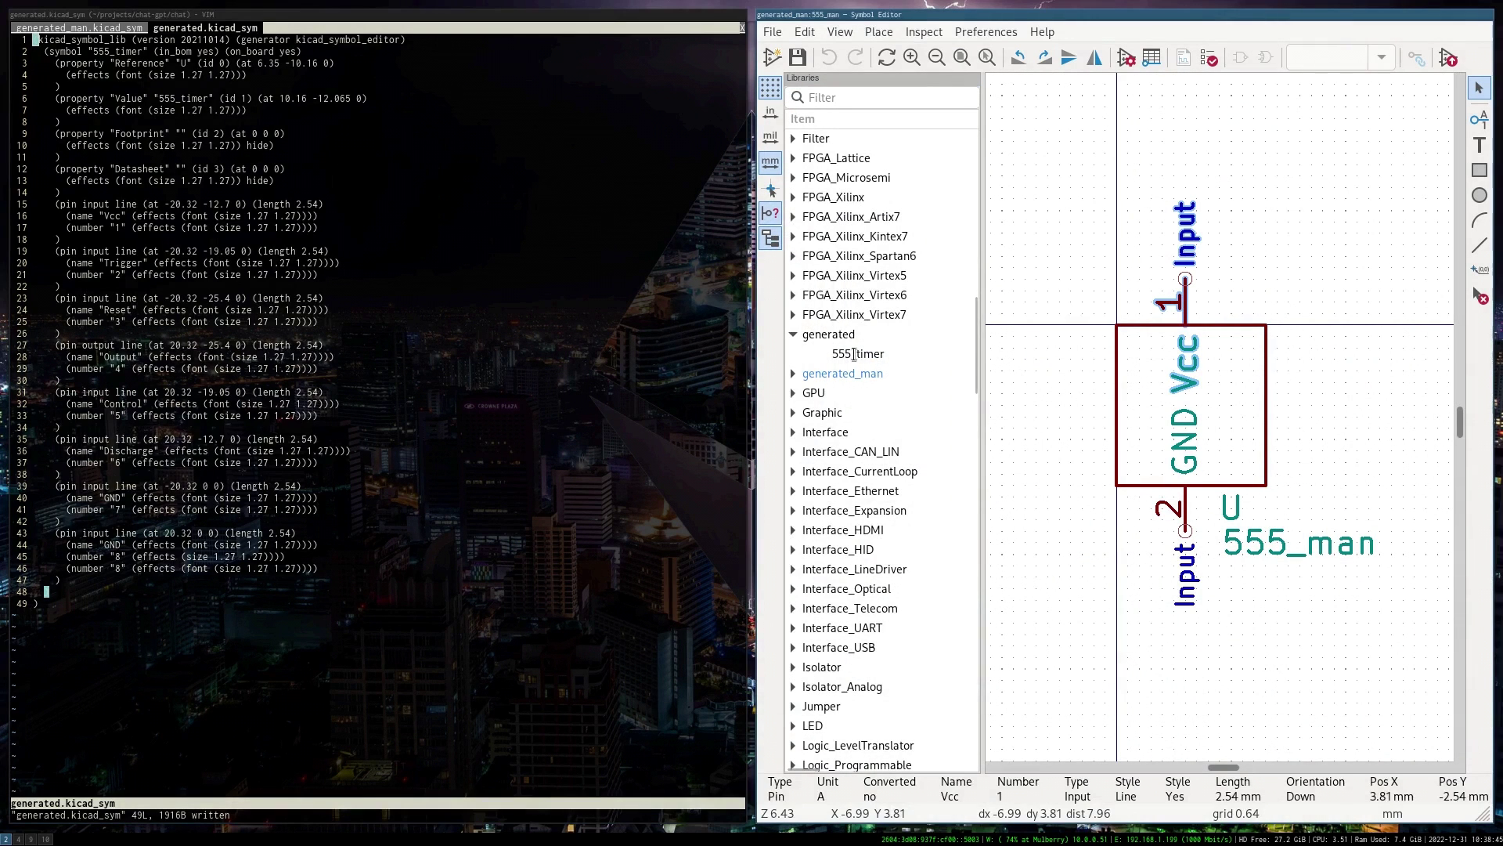
double_click(852, 353)
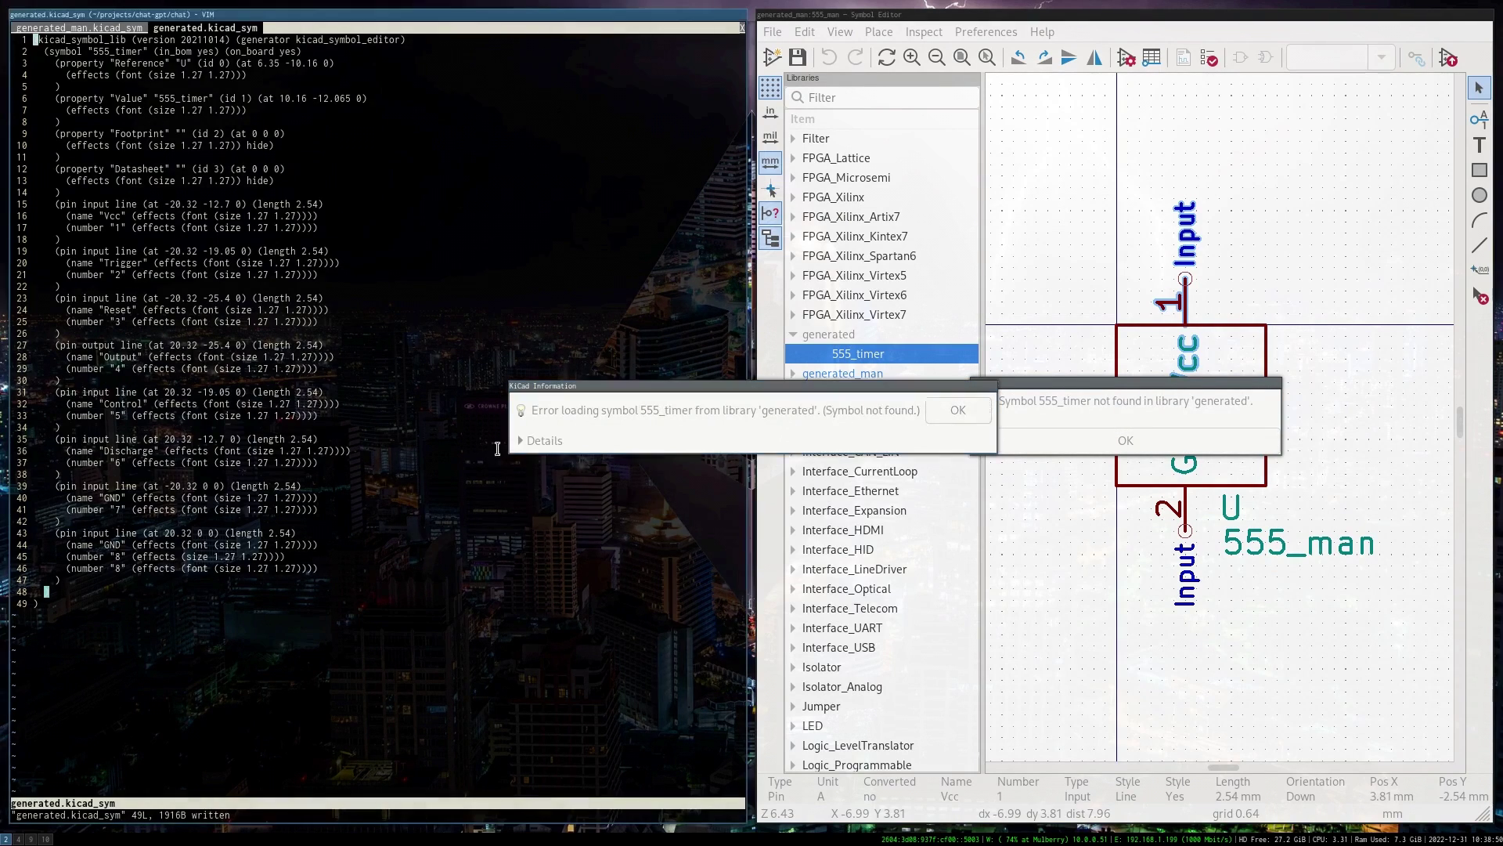
left_click(540, 440)
left_click(956, 409)
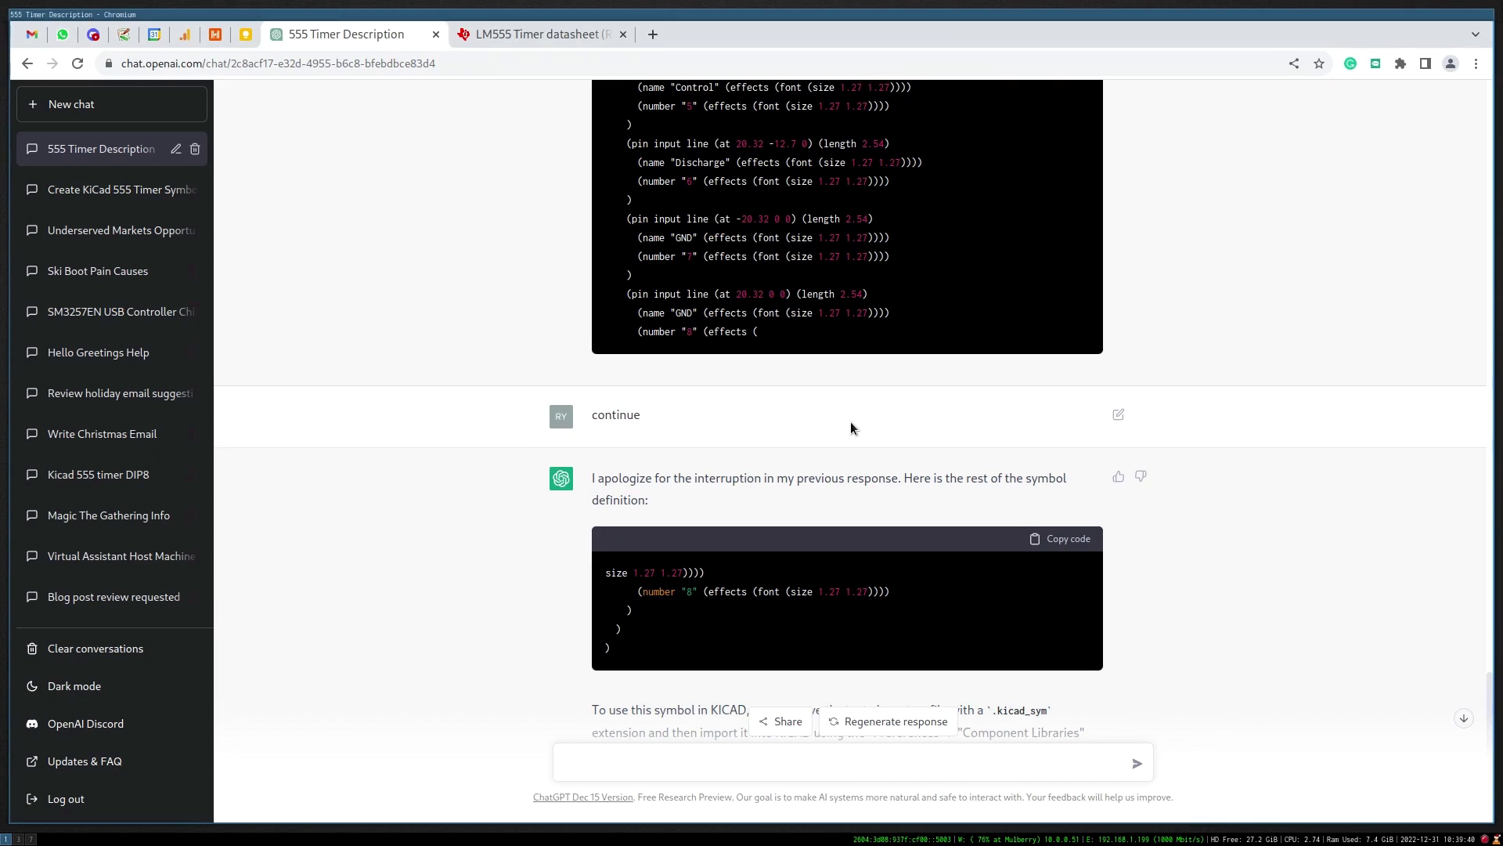
left_click_drag(765, 335, 675, 301)
left_click(675, 301)
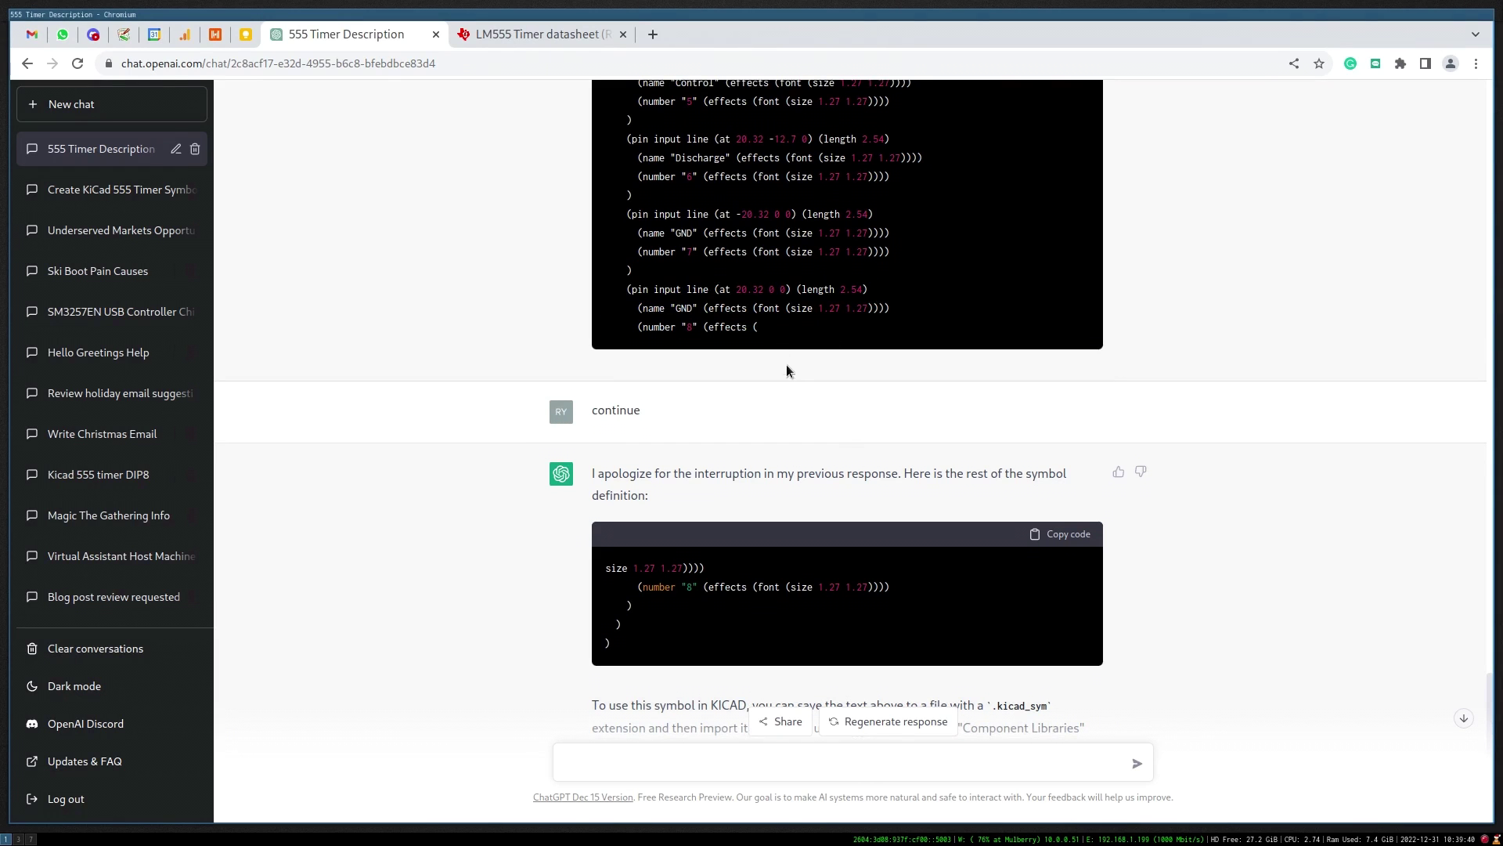
scroll(789, 372, "up", 10)
scroll(792, 375, "down", 9)
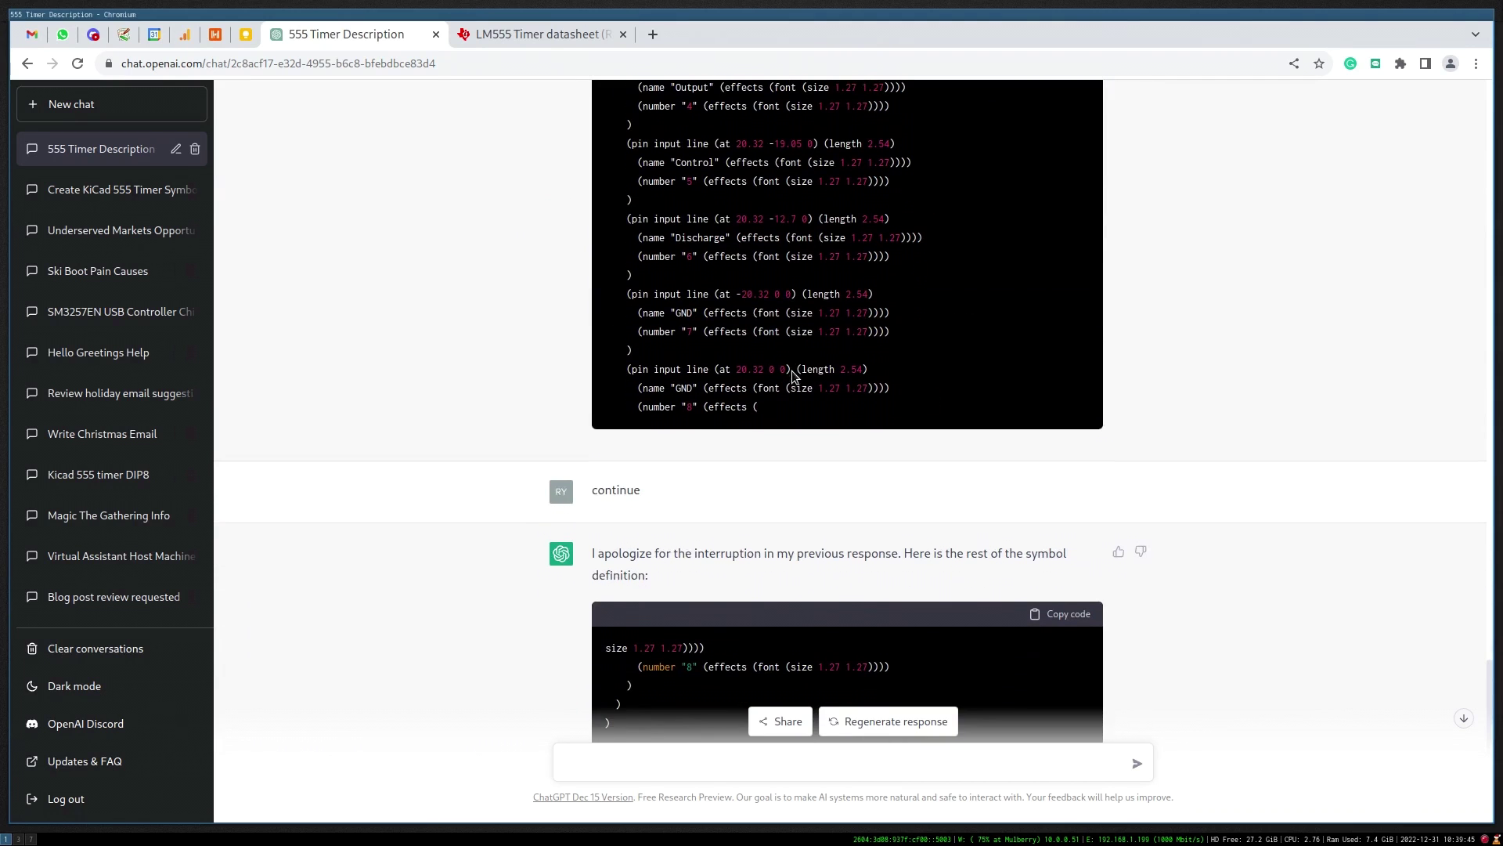
double_click(595, 491)
scroll(824, 382, "down", 1)
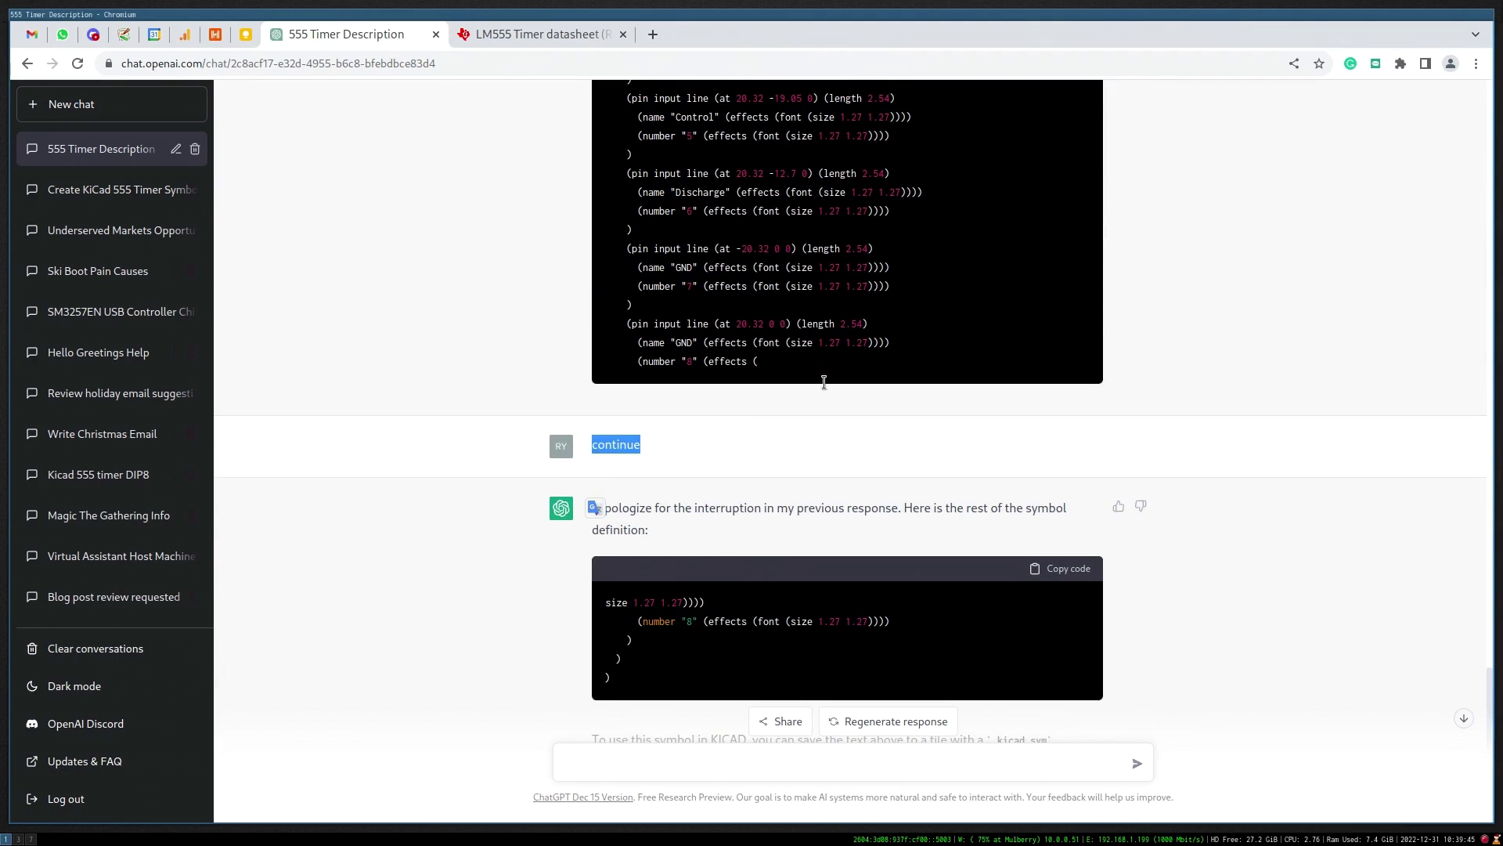
left_click(792, 364)
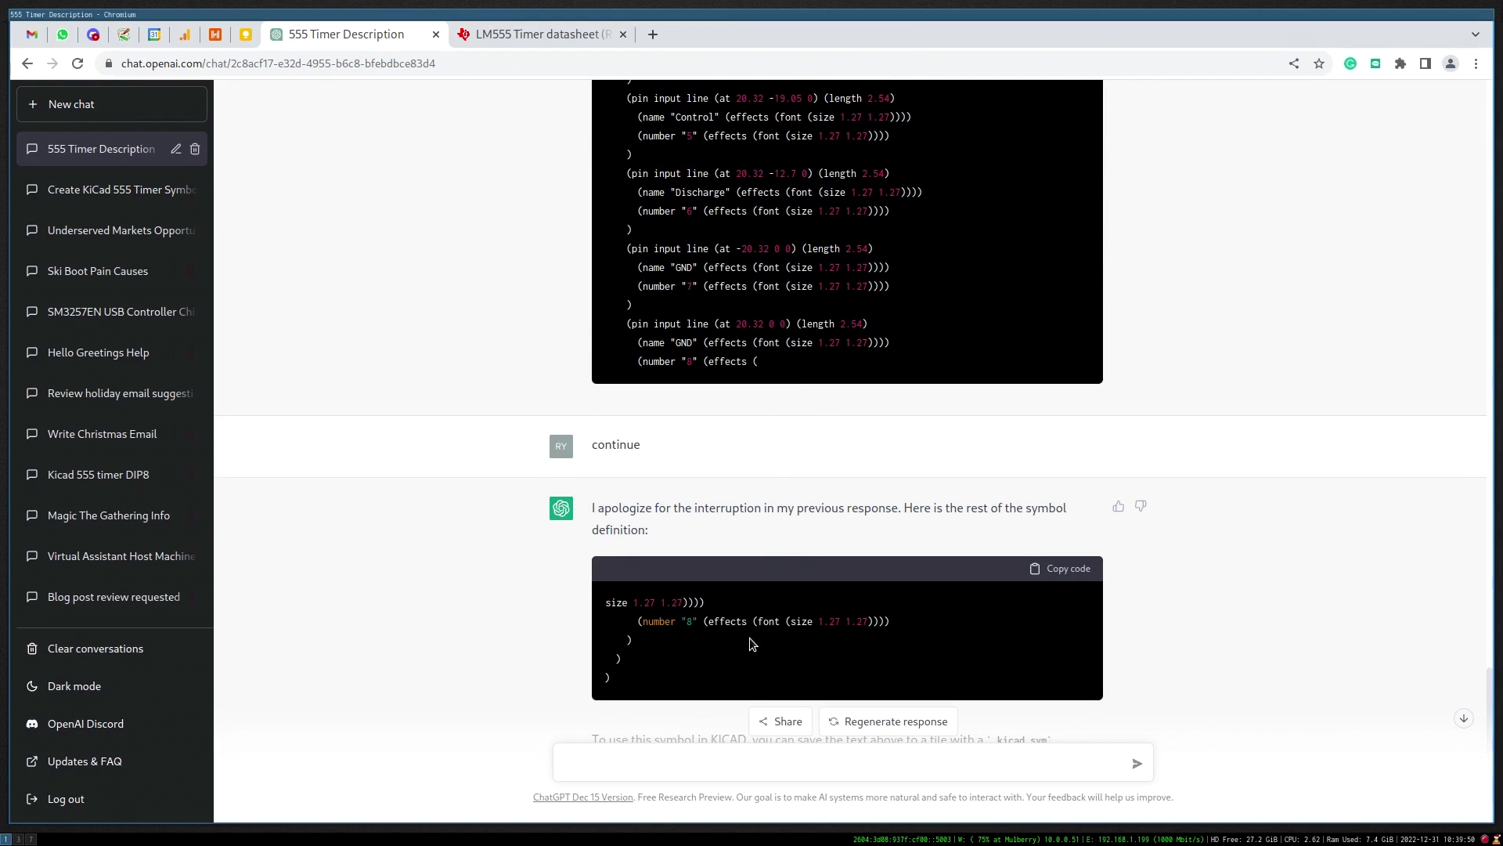
key("super+2")
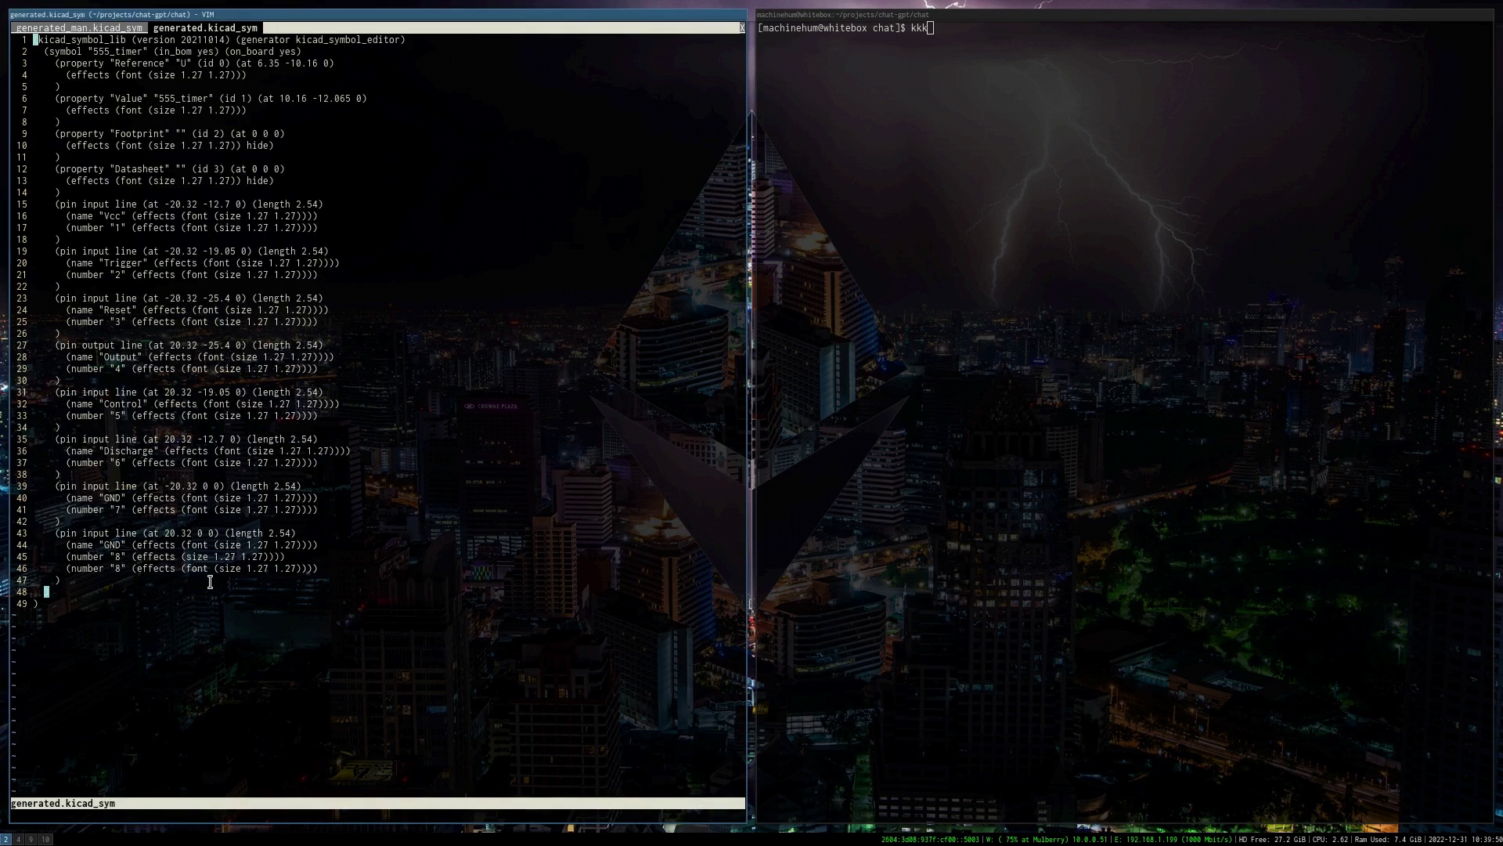
Launch the Symbol Editor from the KiCad project manager and tile it beside Vim.
key("j")
key("super+4")
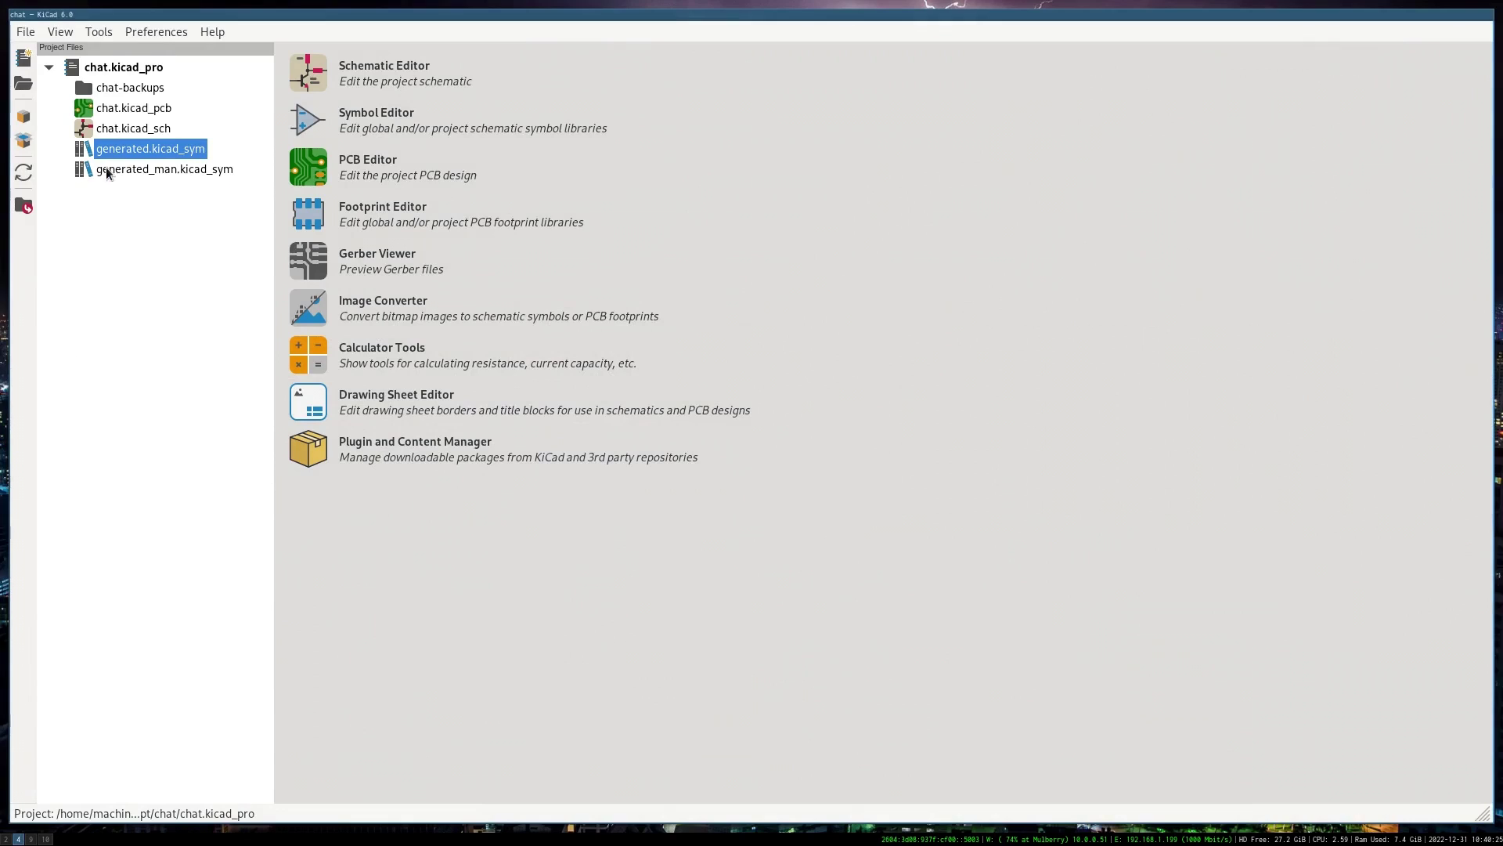
left_click(308, 119)
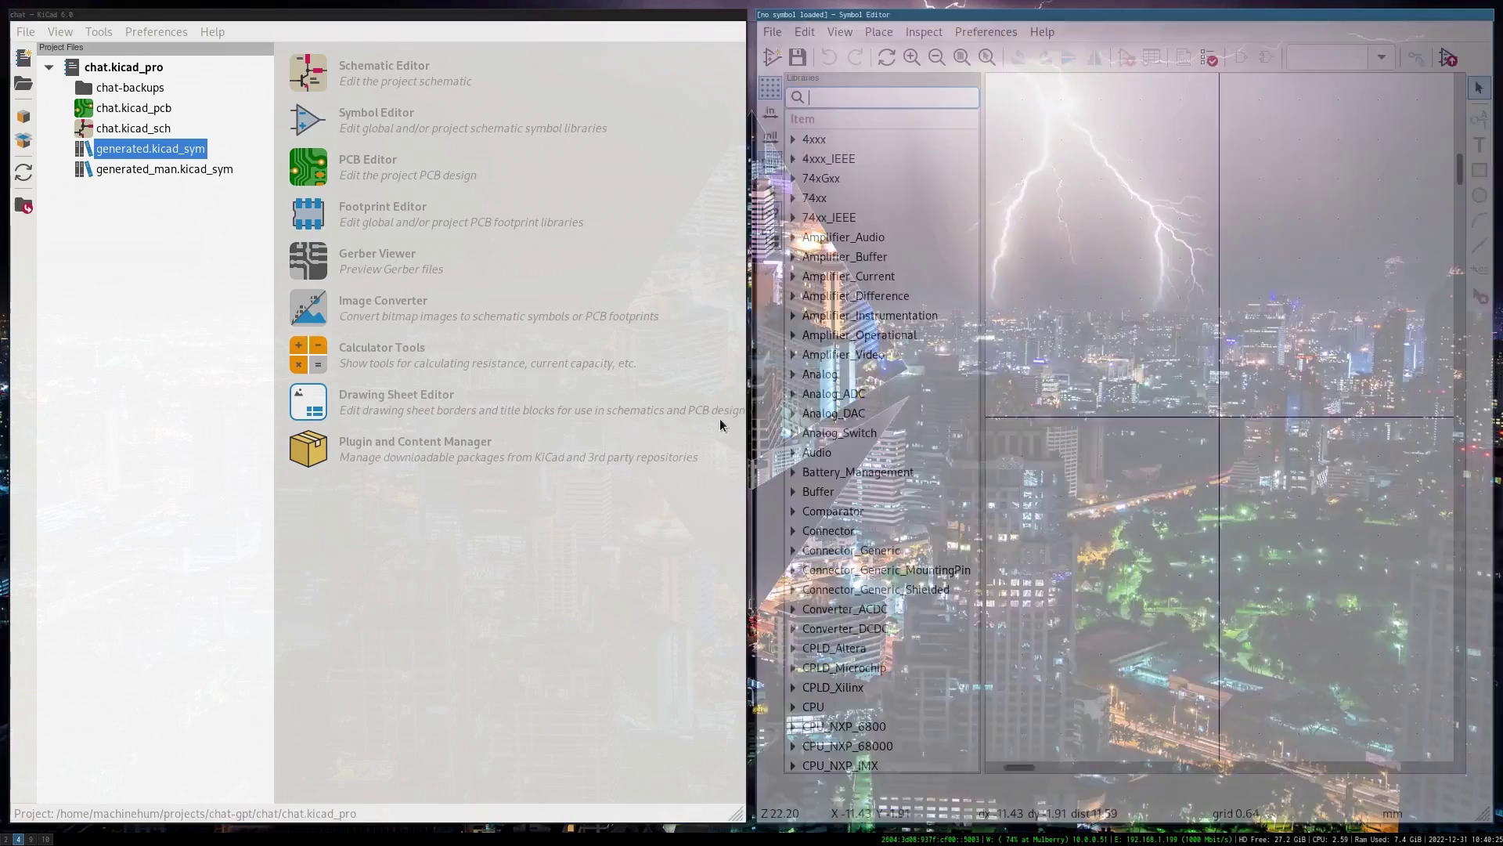
key("super+shift+2")
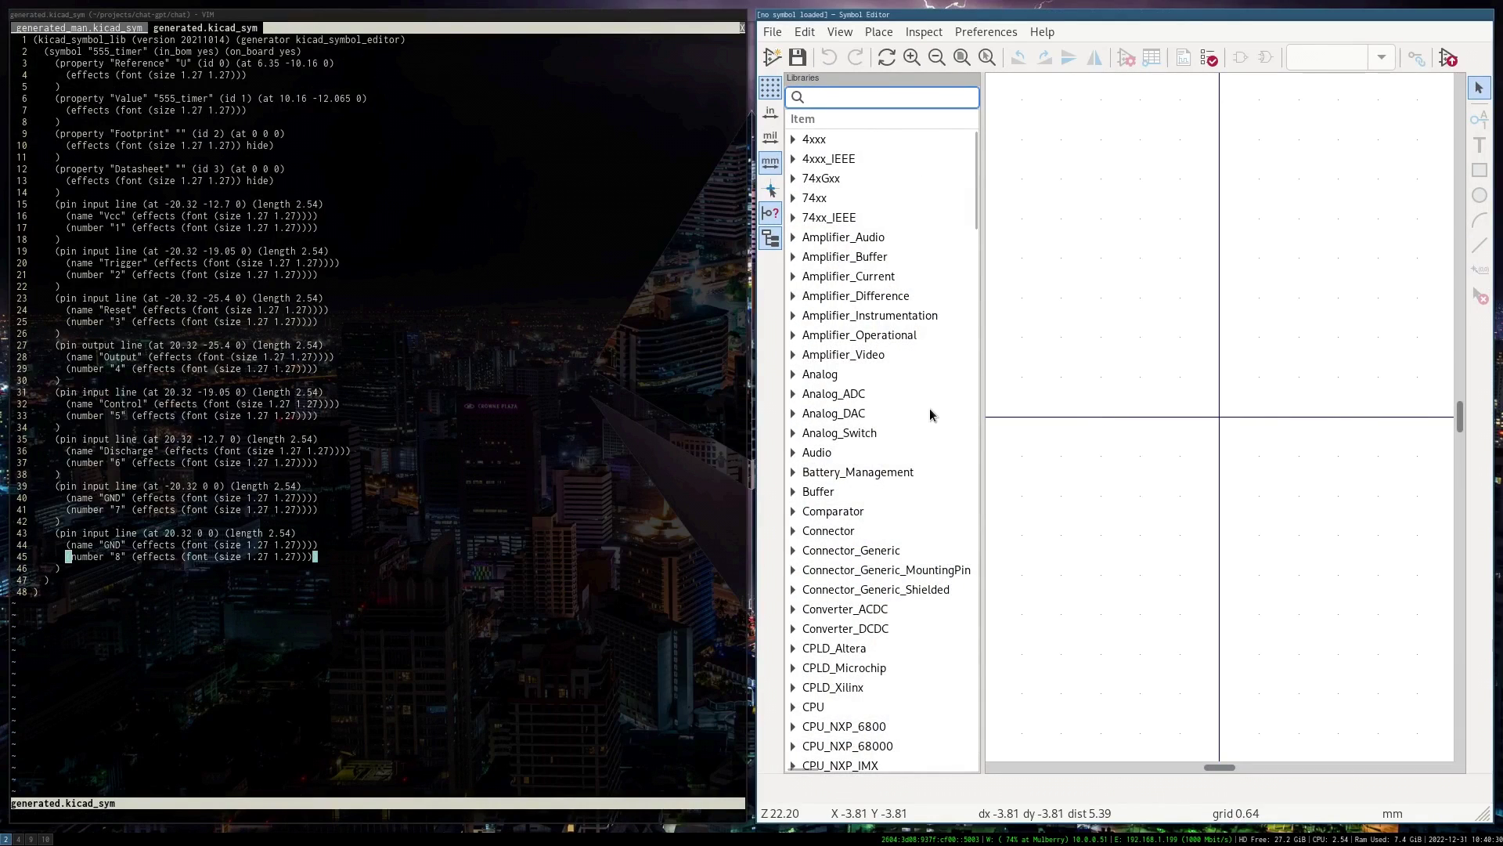
Select the generated library, which lists no symbols, and review the pin lines in Vim.
scroll(931, 413, "down", 20)
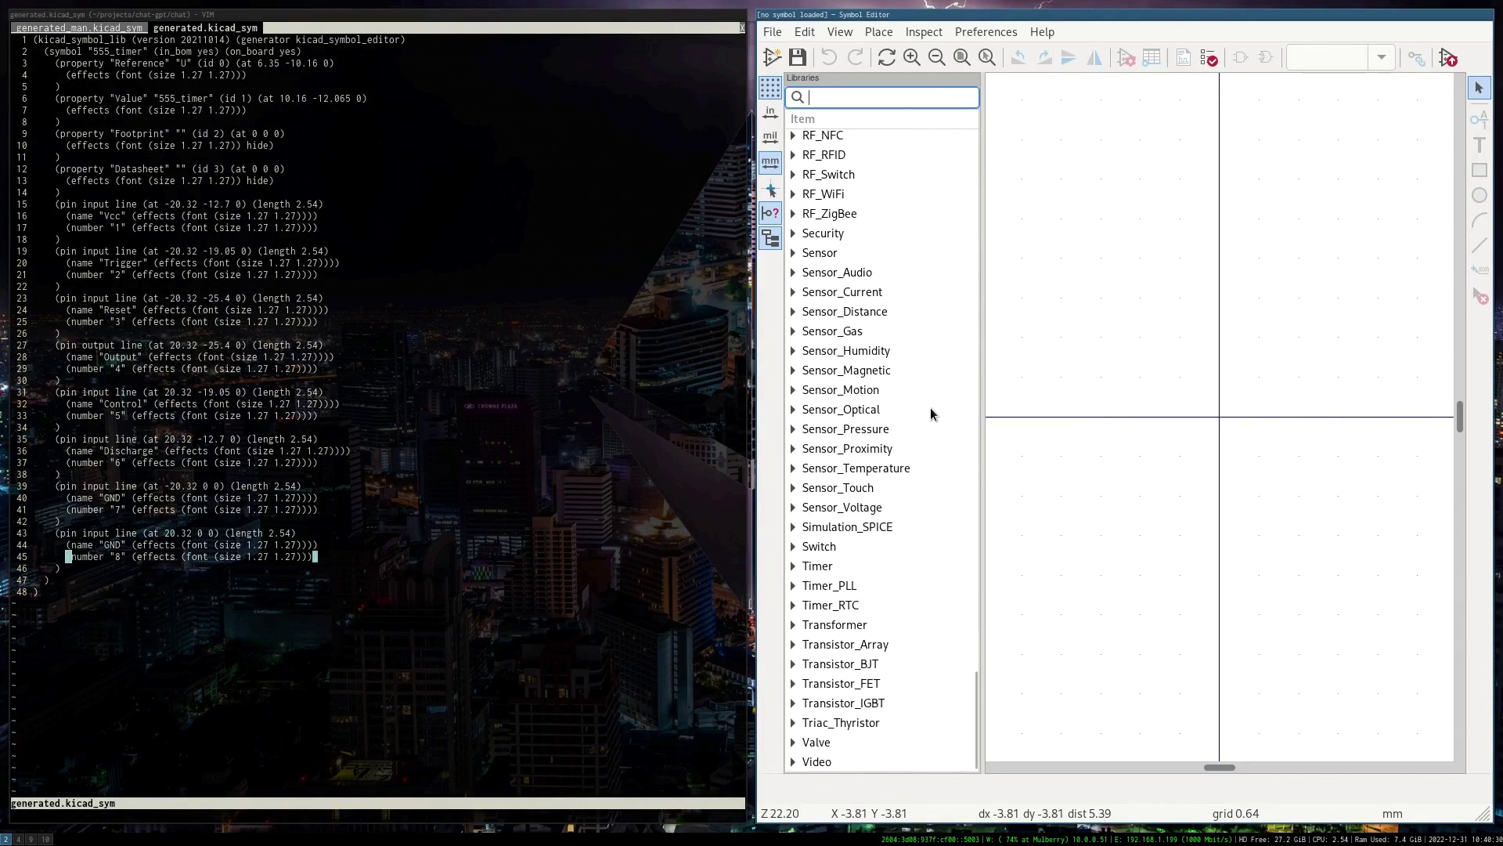
scroll(931, 412, "up", 20)
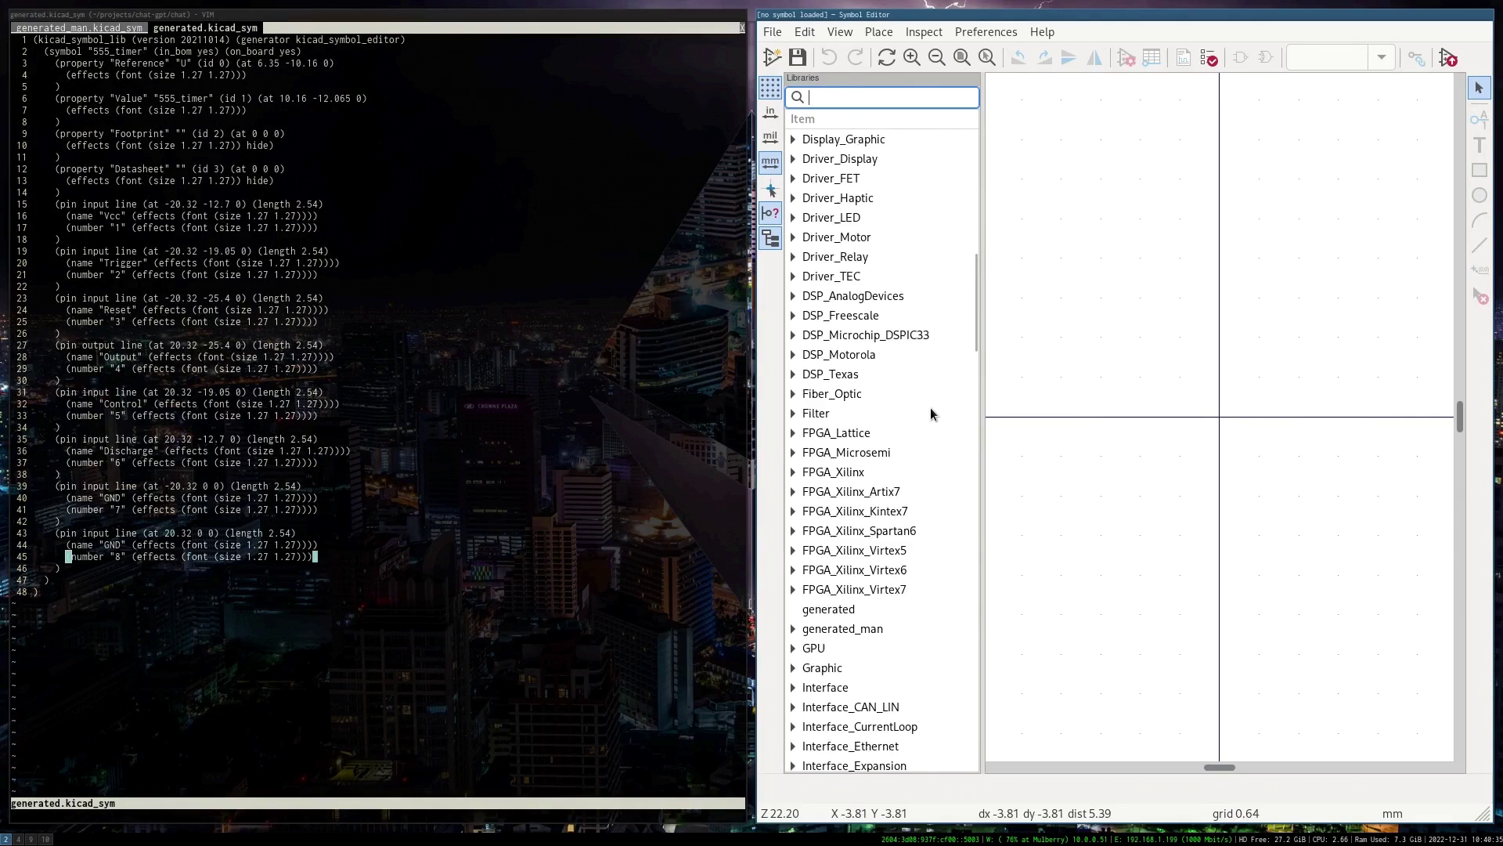
scroll(930, 413, "down", 3)
left_click(824, 542)
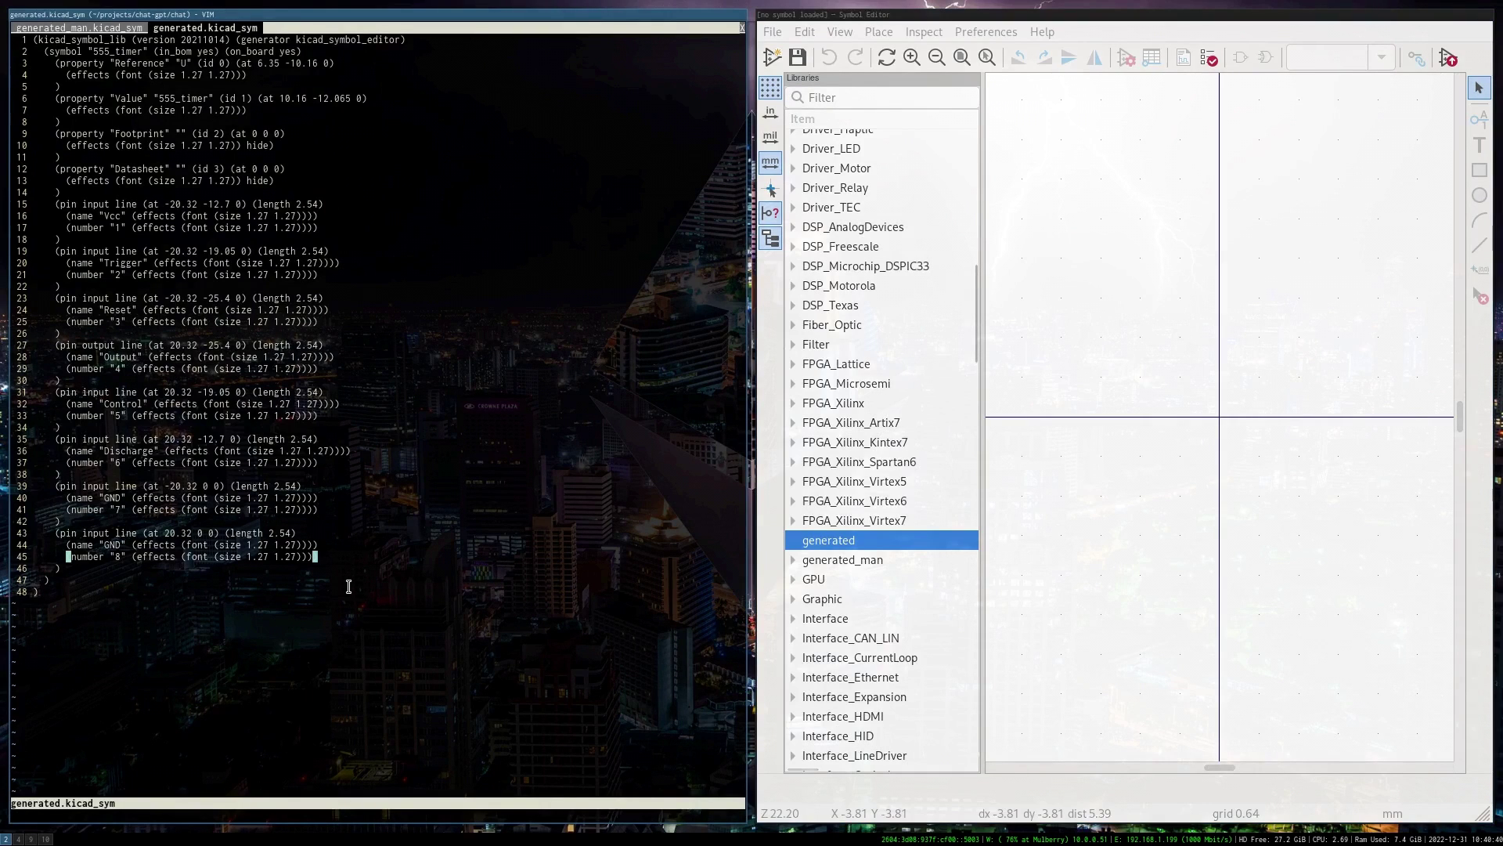
key("k")
key("k")
key("k")
key("k")
key("k")
key("k")
key("k")
key("k")
key("k")
key("k")
key("k")
key("k")
key("k")
key("k")
key("k")
key("k")
key("k")
key("k")
key("k")
key("k")
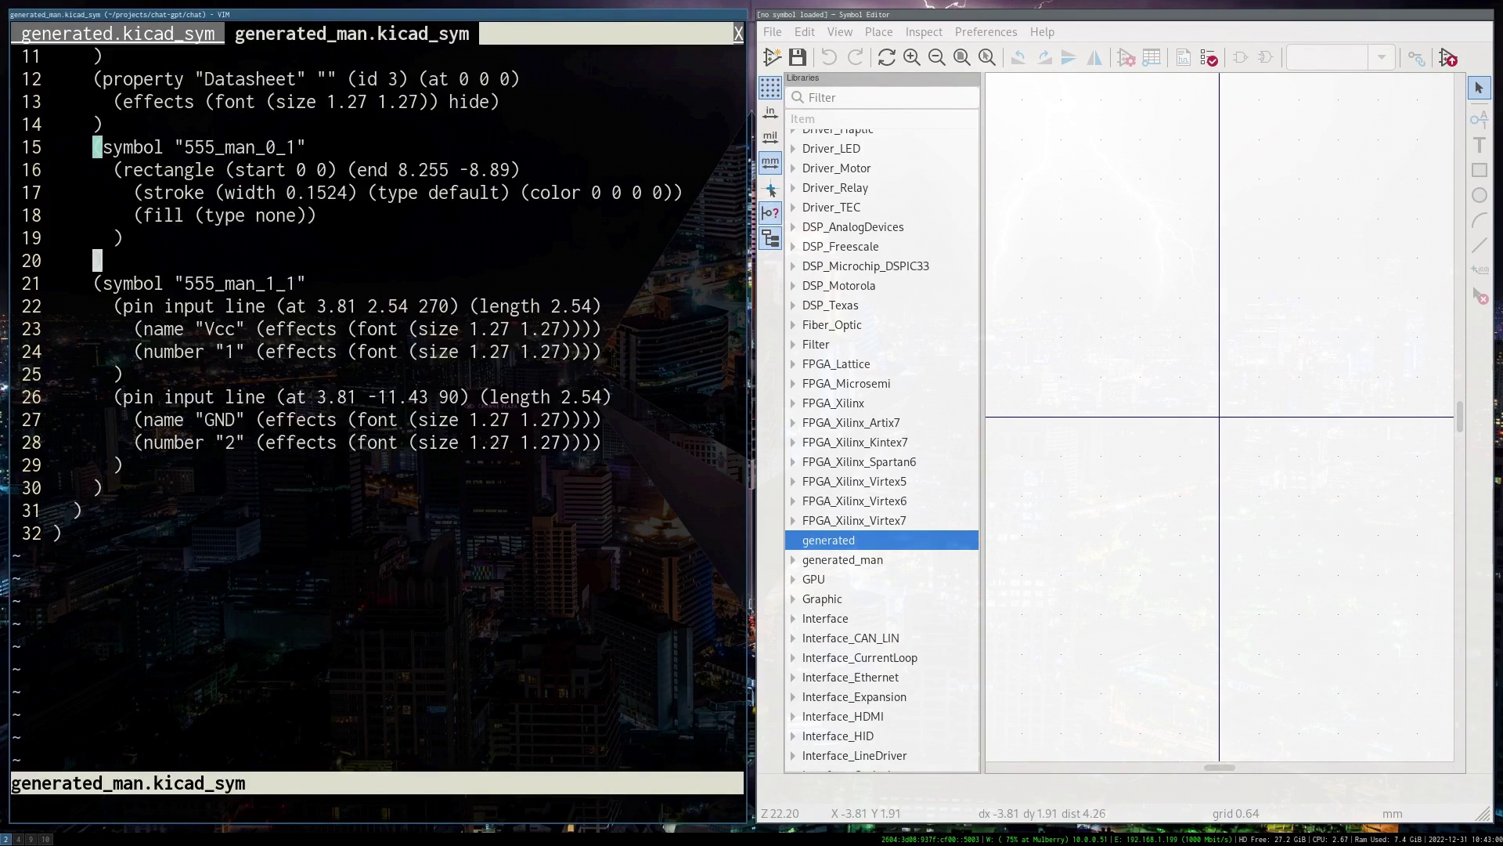
In generated_man.kicad_sym, inspect the 555_man symbol and where its 555_man_0_1 block ends.
key("g")
key("g")
key("j")
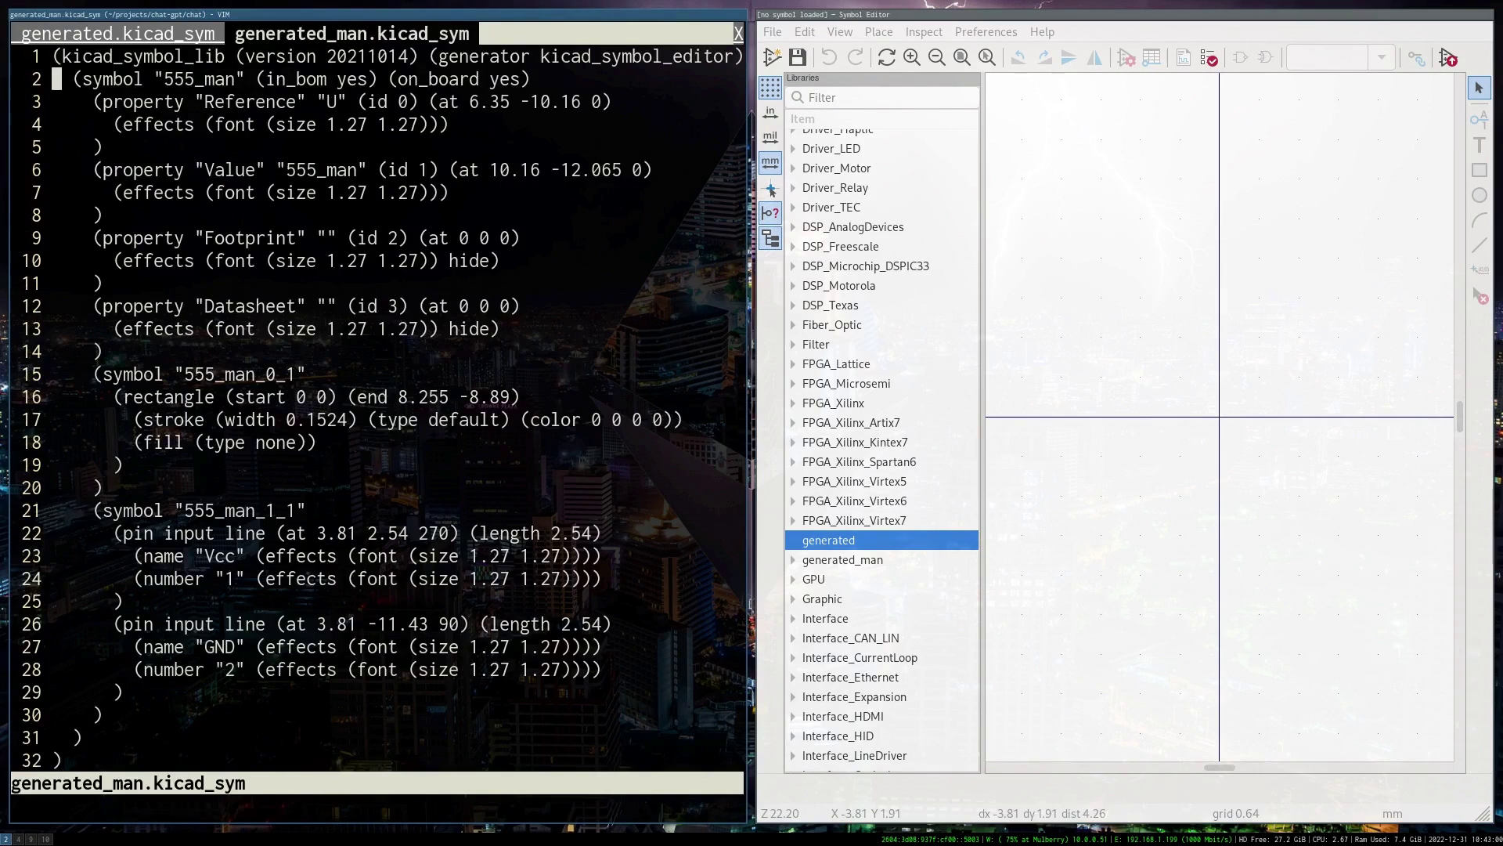
key("l")
key("l")
key("j")
key("j")
key("j")
key("j")
key("j")
key("j")
key("j")
key("j")
key("j")
key("j")
key("j")
key("j")
key("j")
key("j")
key("j")
key("k")
key("k")
key("percent")
In generated.kicad_sym, review the 555_timer symbol's Value property and first pin block.
key("g")
key("t")
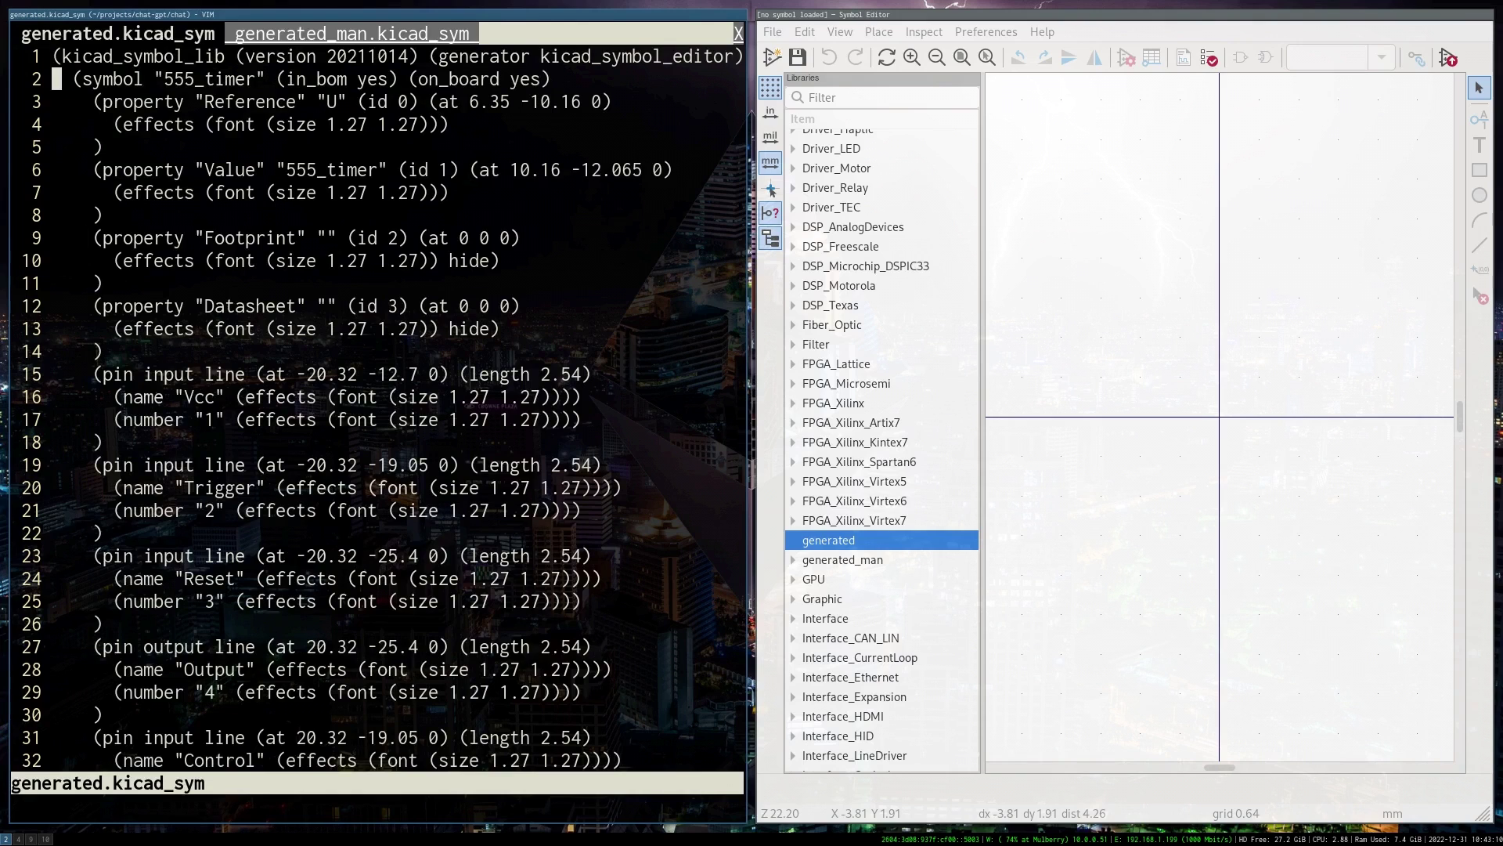
key("l")
key("l")
key("j")
key("j")
key("j")
key("j")
key("j")
key("j")
key("j")
key("j")
key("j")
key("j")
key("j")
key("j")
key("j")
key("j")
key("l")
key("k")
key("l")
Back in generated_man.kicad_sym, check where the 555_man_1_1 pin sub-symbol begins.
key("g")
key("t")
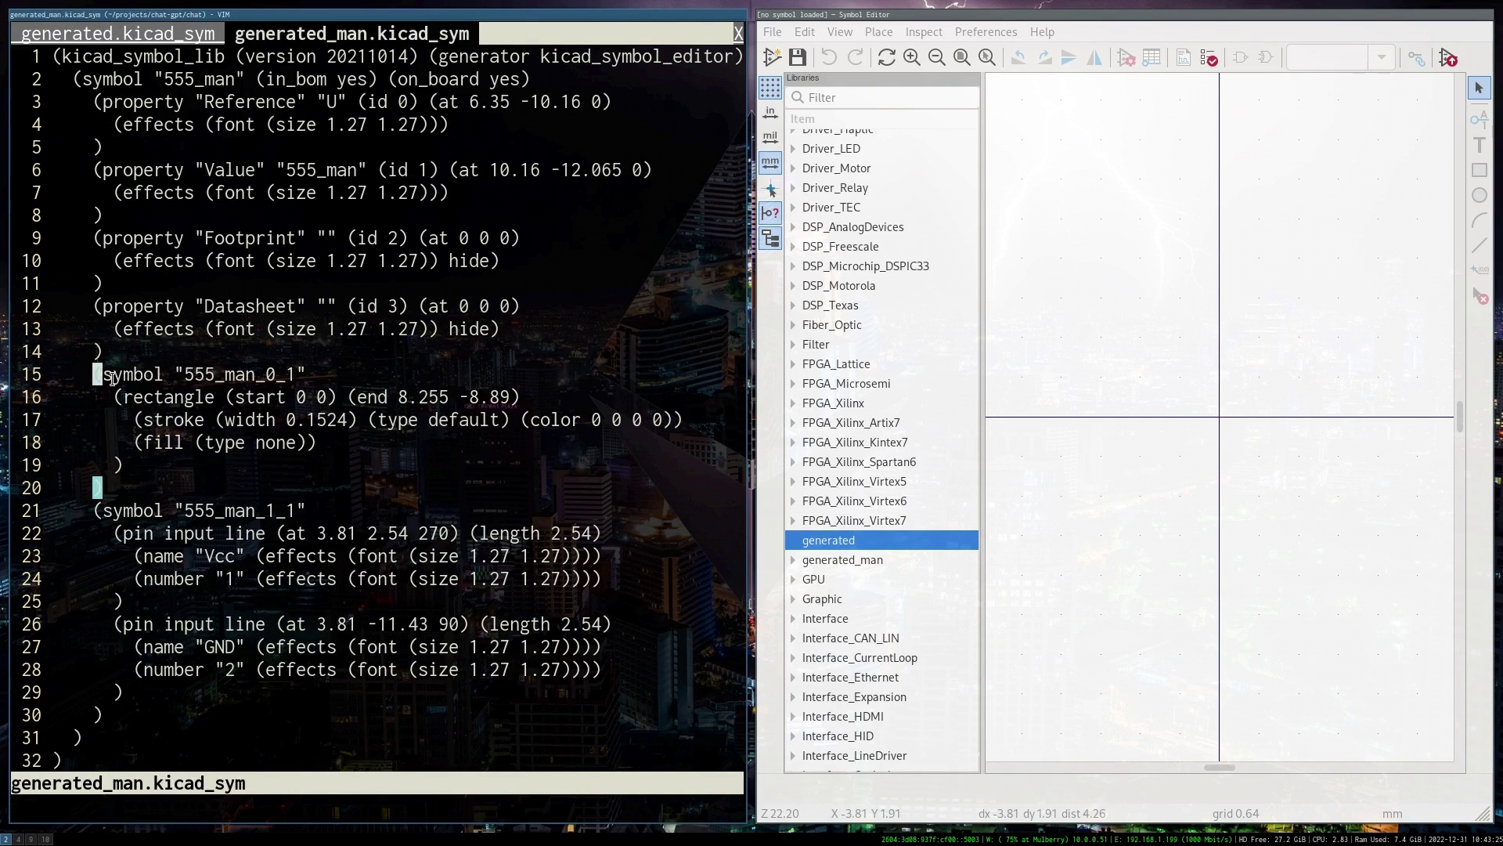
key("j")
key("j")
key("j")
key("j")
key("j")
key("j")
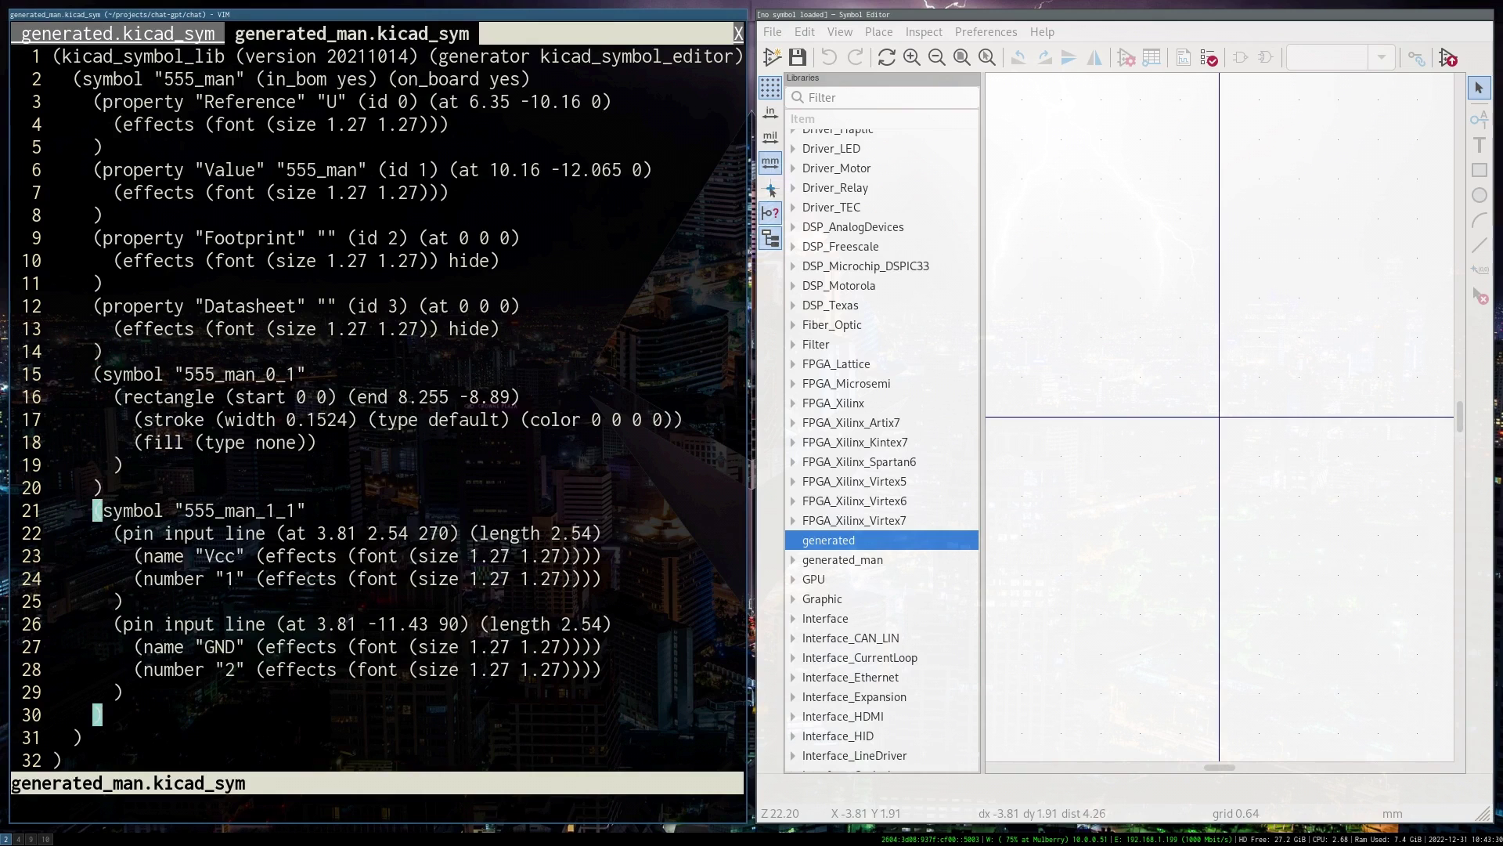
key("k")
key("k")
key("j")
key("j")
key("k")
key("k")
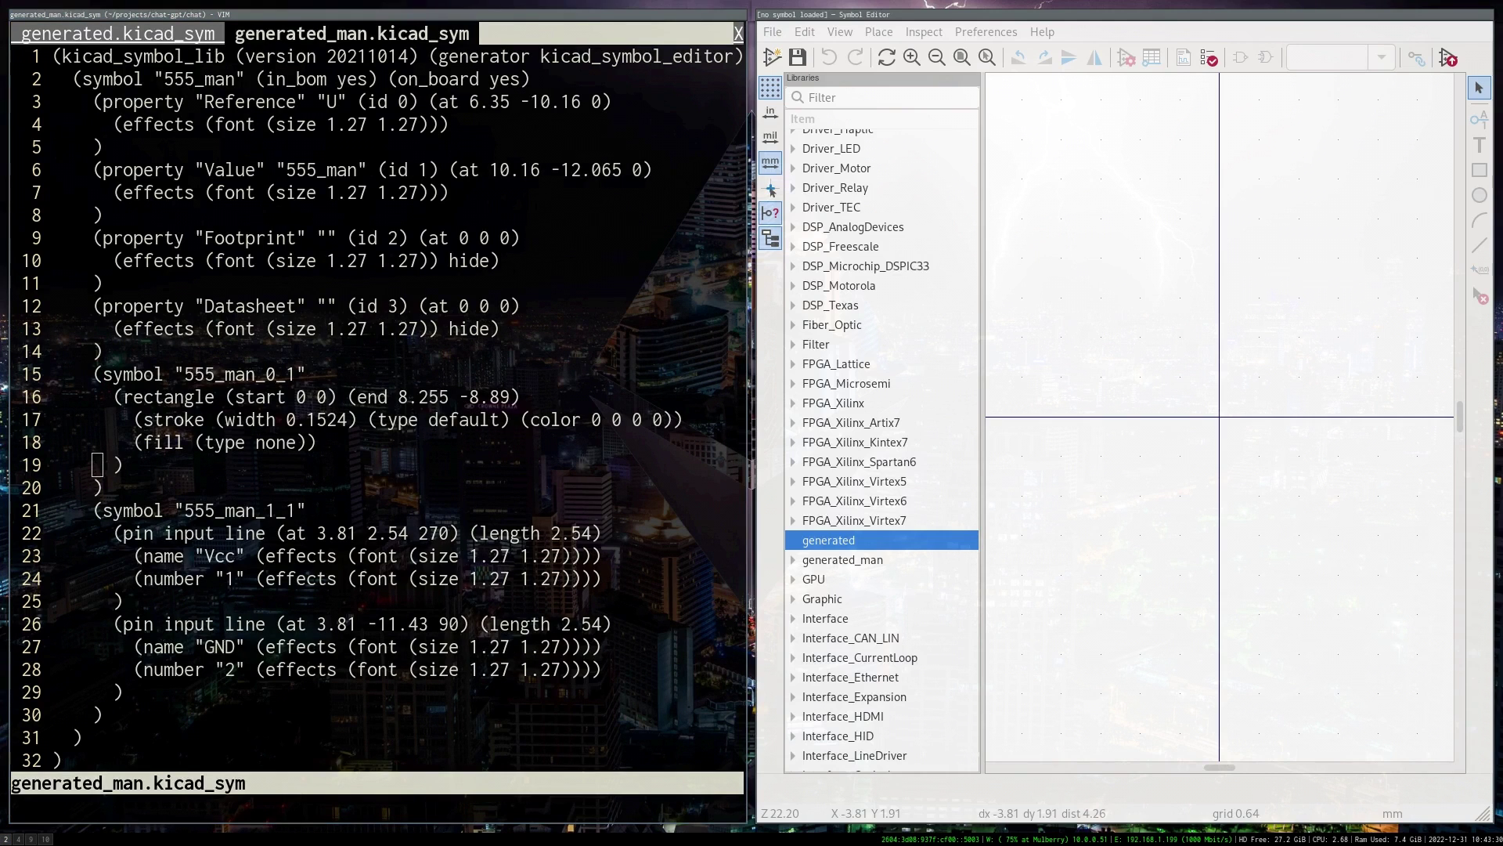
key("super+1")
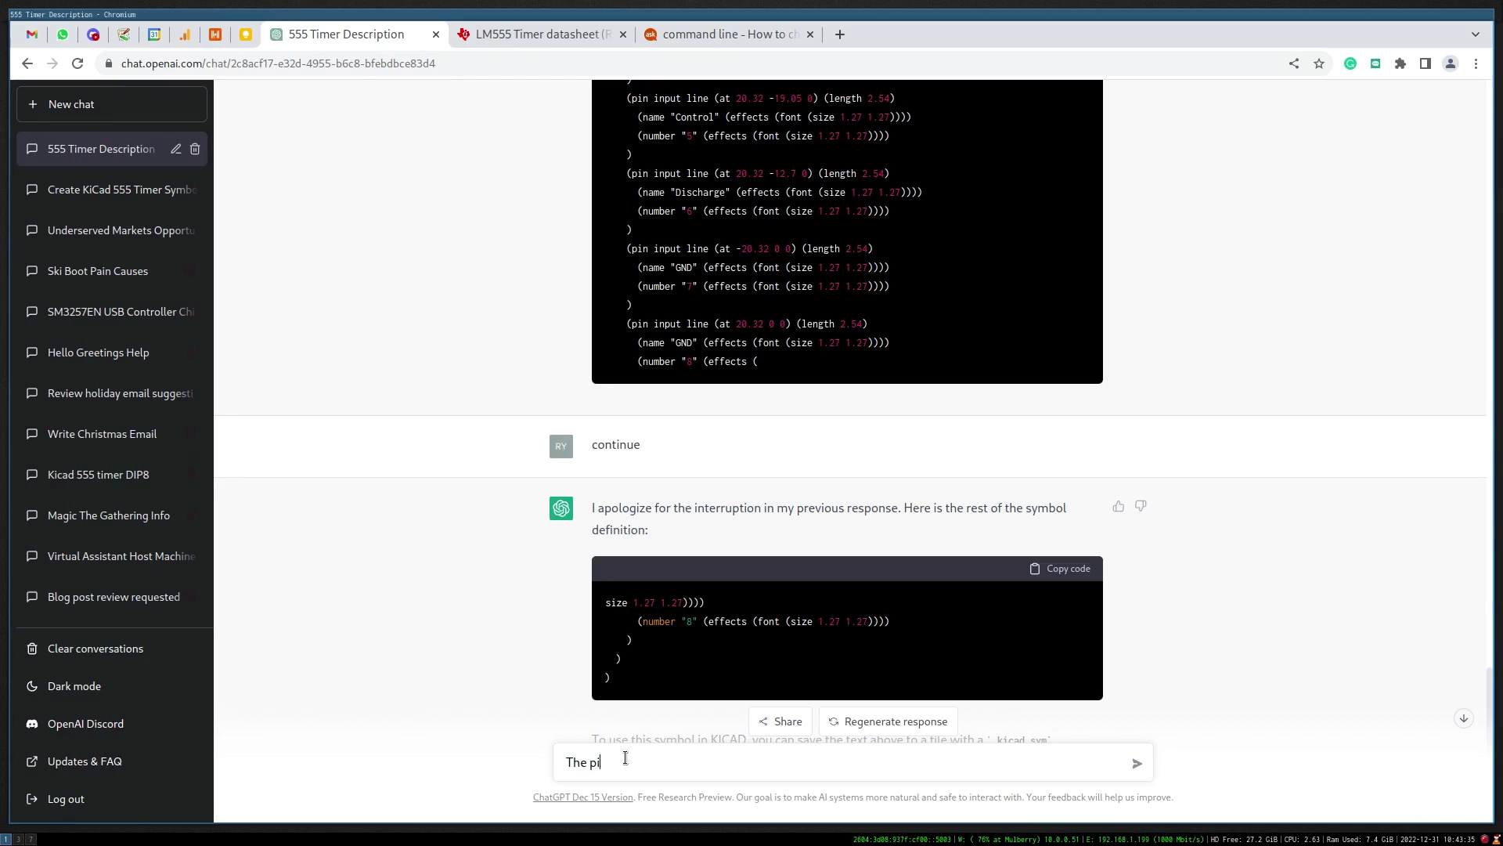
Tell ChatGPT the pins should be wrapped in a symbol block, then copy the corrected 555_timer code.
type("hould be wrapped in a symbol block")
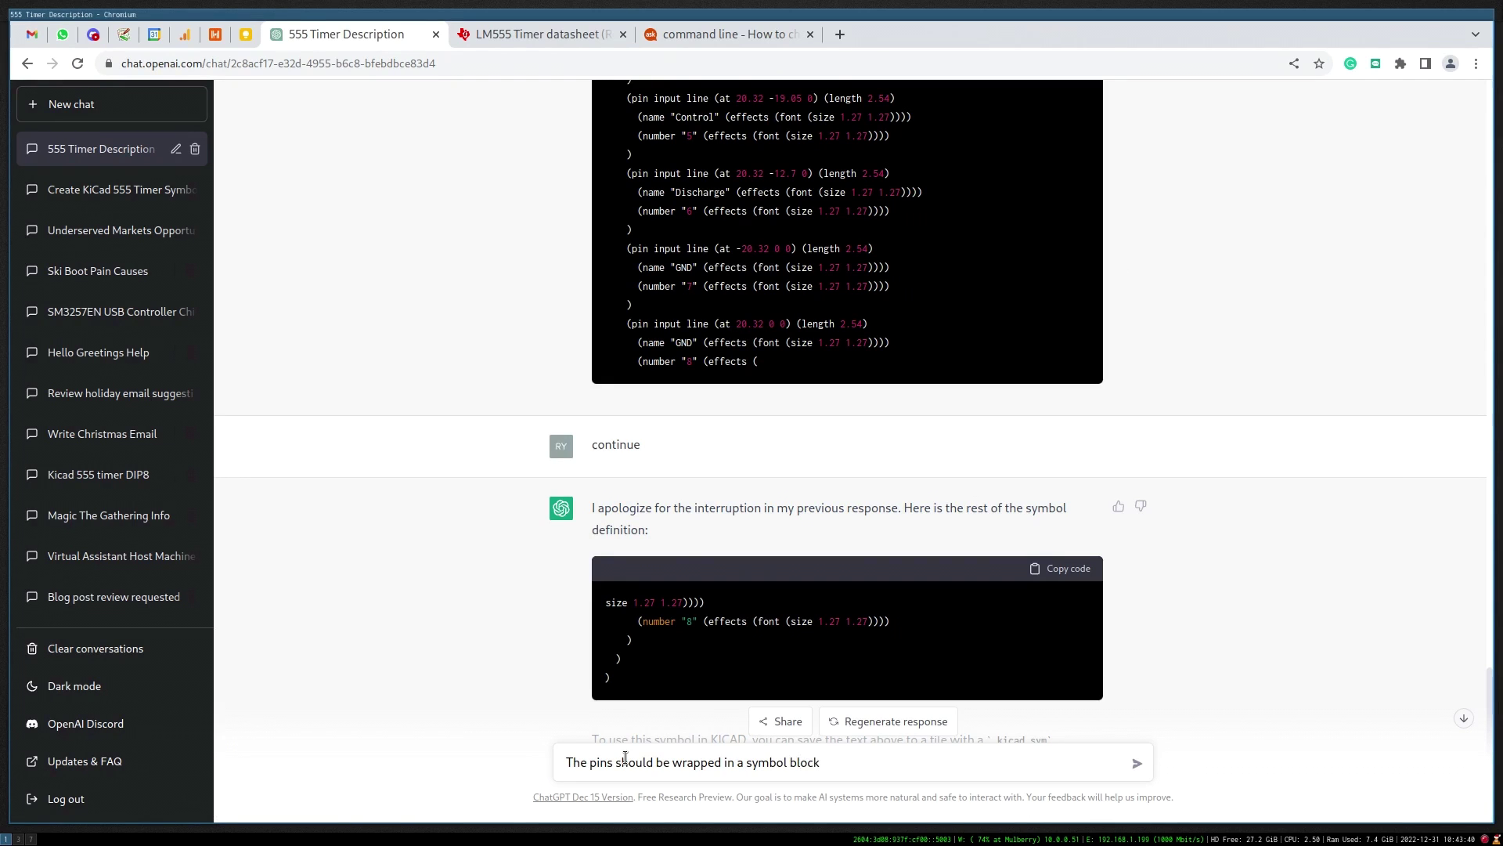
scroll(651, 692, "down", 3)
key("Return")
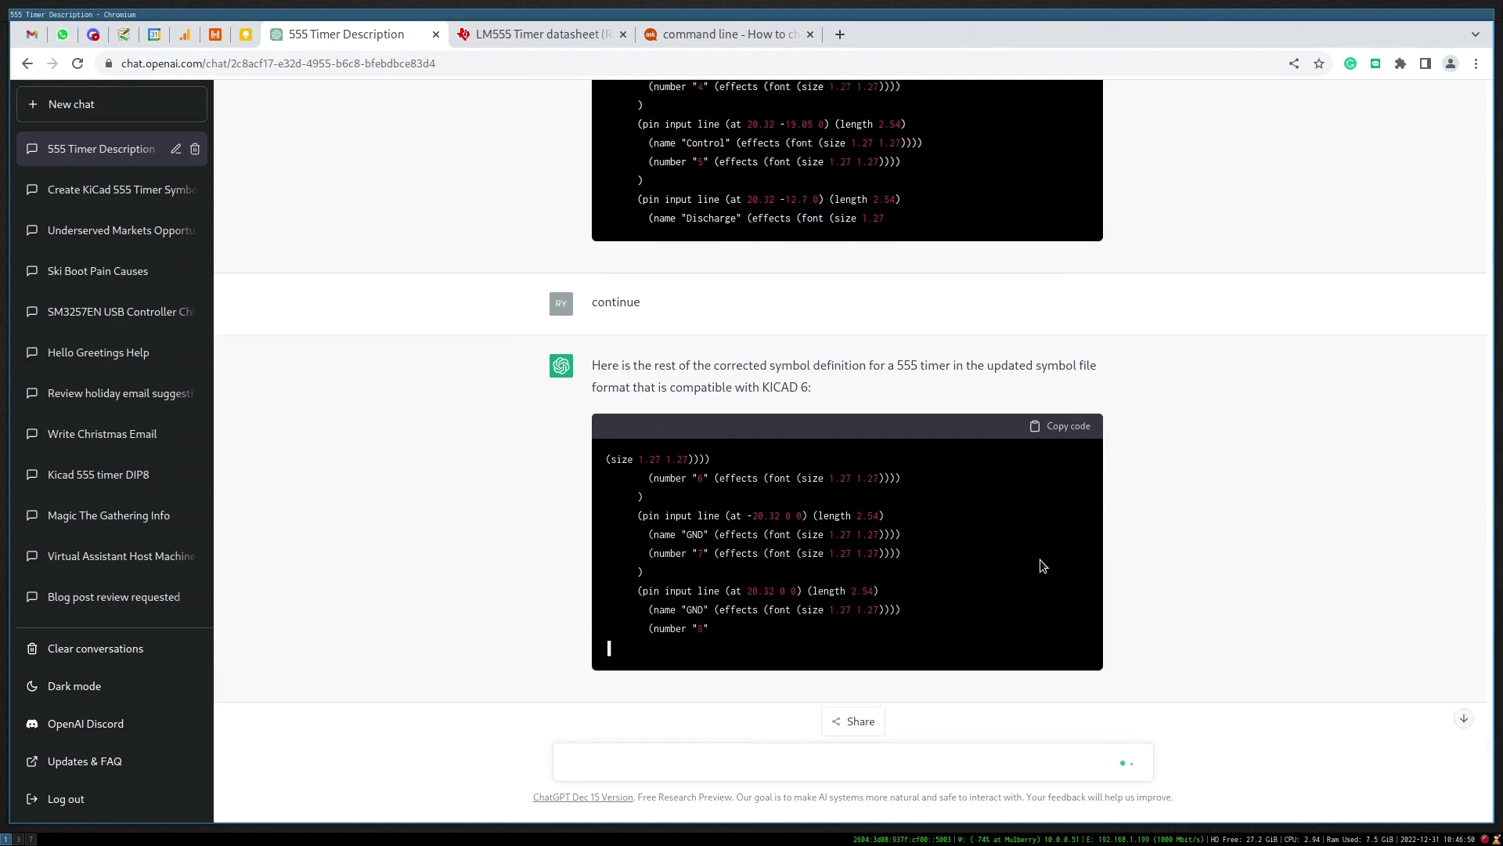
scroll(1040, 559, "up", 15)
left_click(1075, 364)
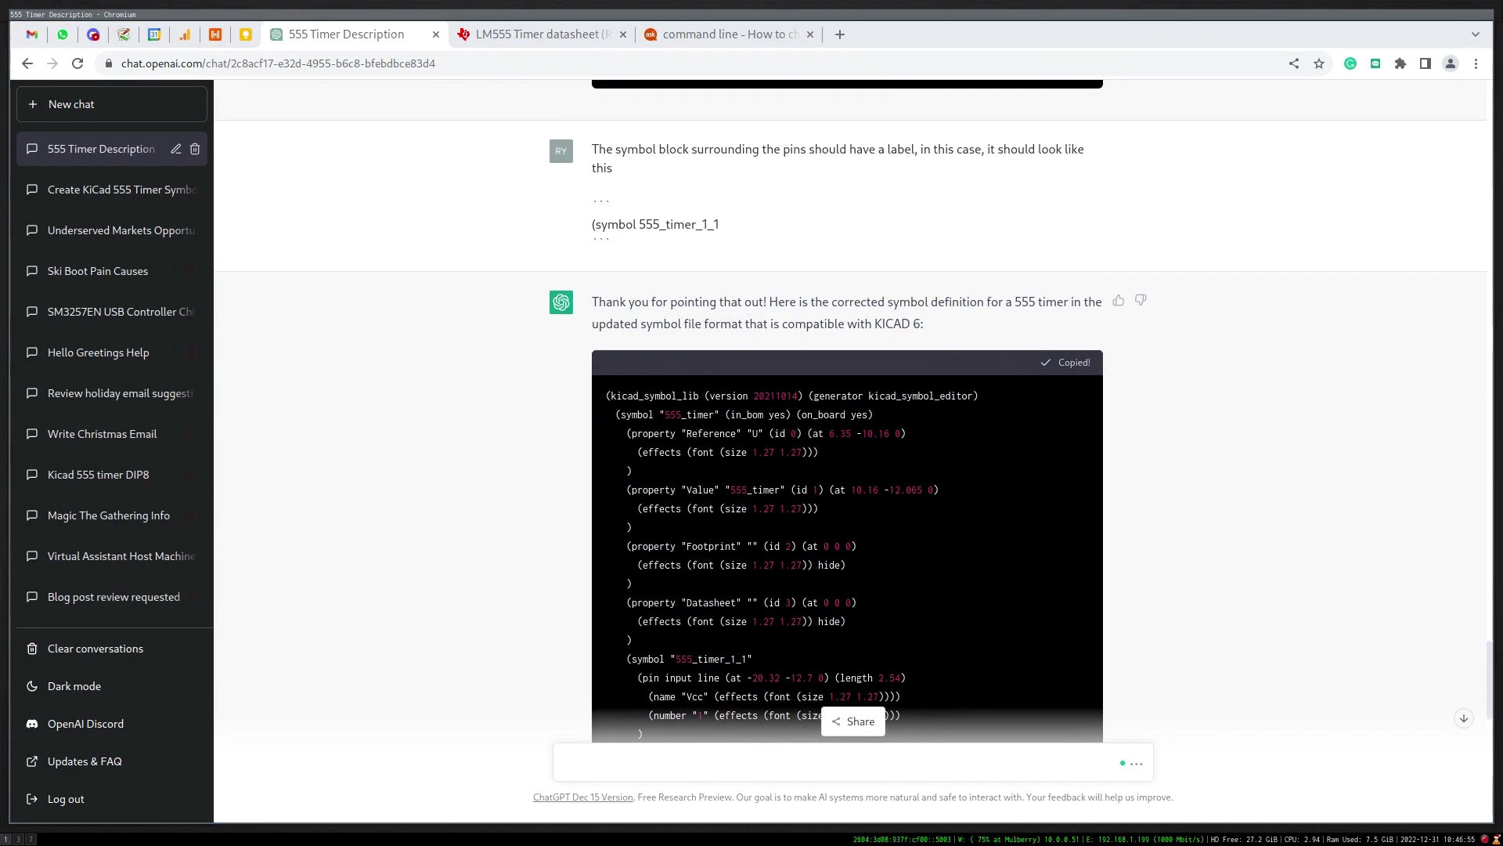
Replace the Vim buffer with the pasted 555_timer symbol definition, removing the blank first line.
key("super+2")
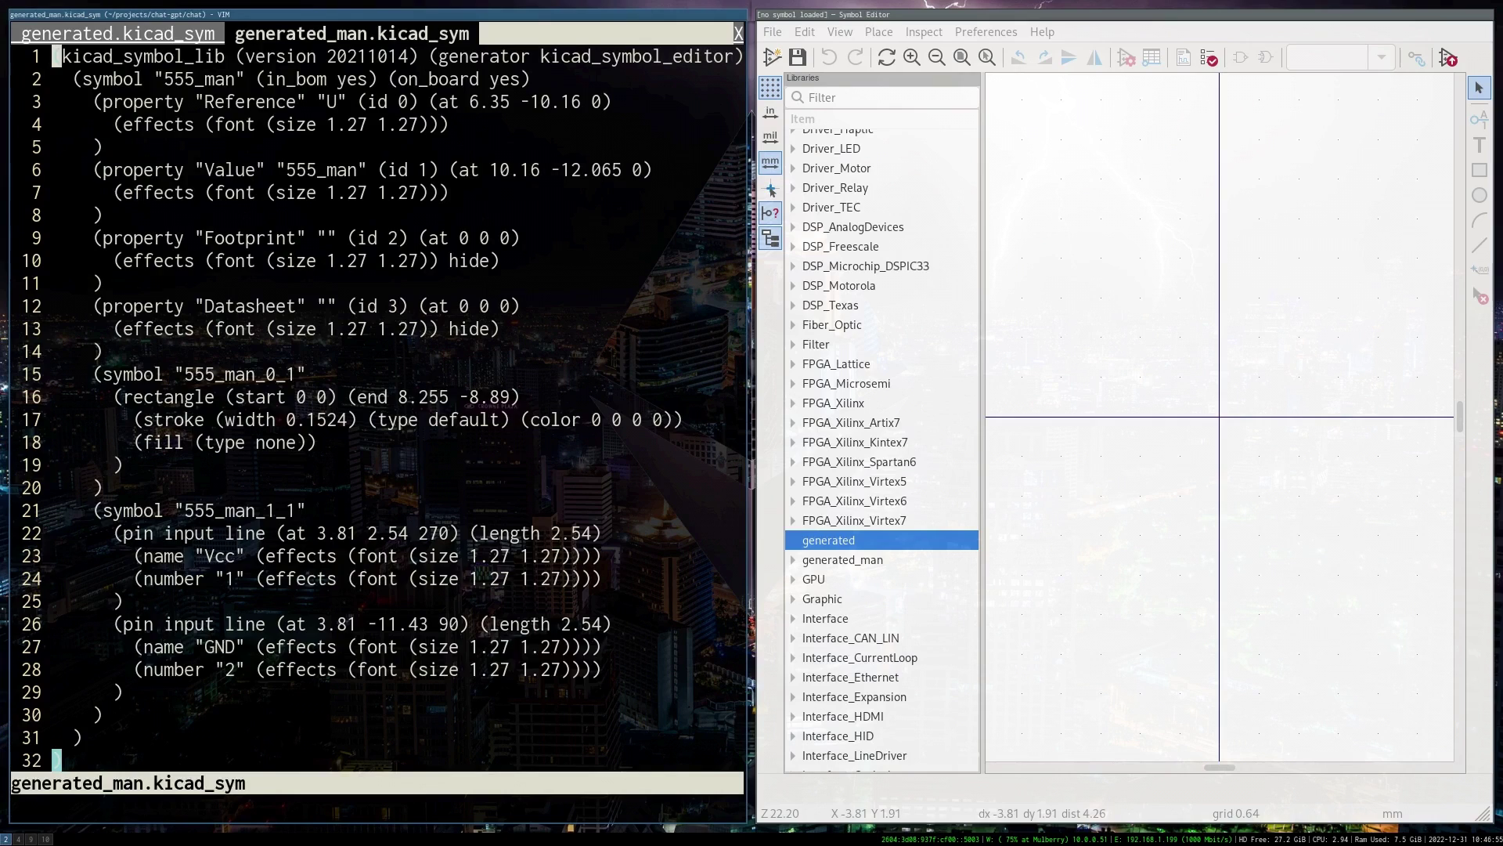
key("g")
key("g")
key("d")
key("shift+g")
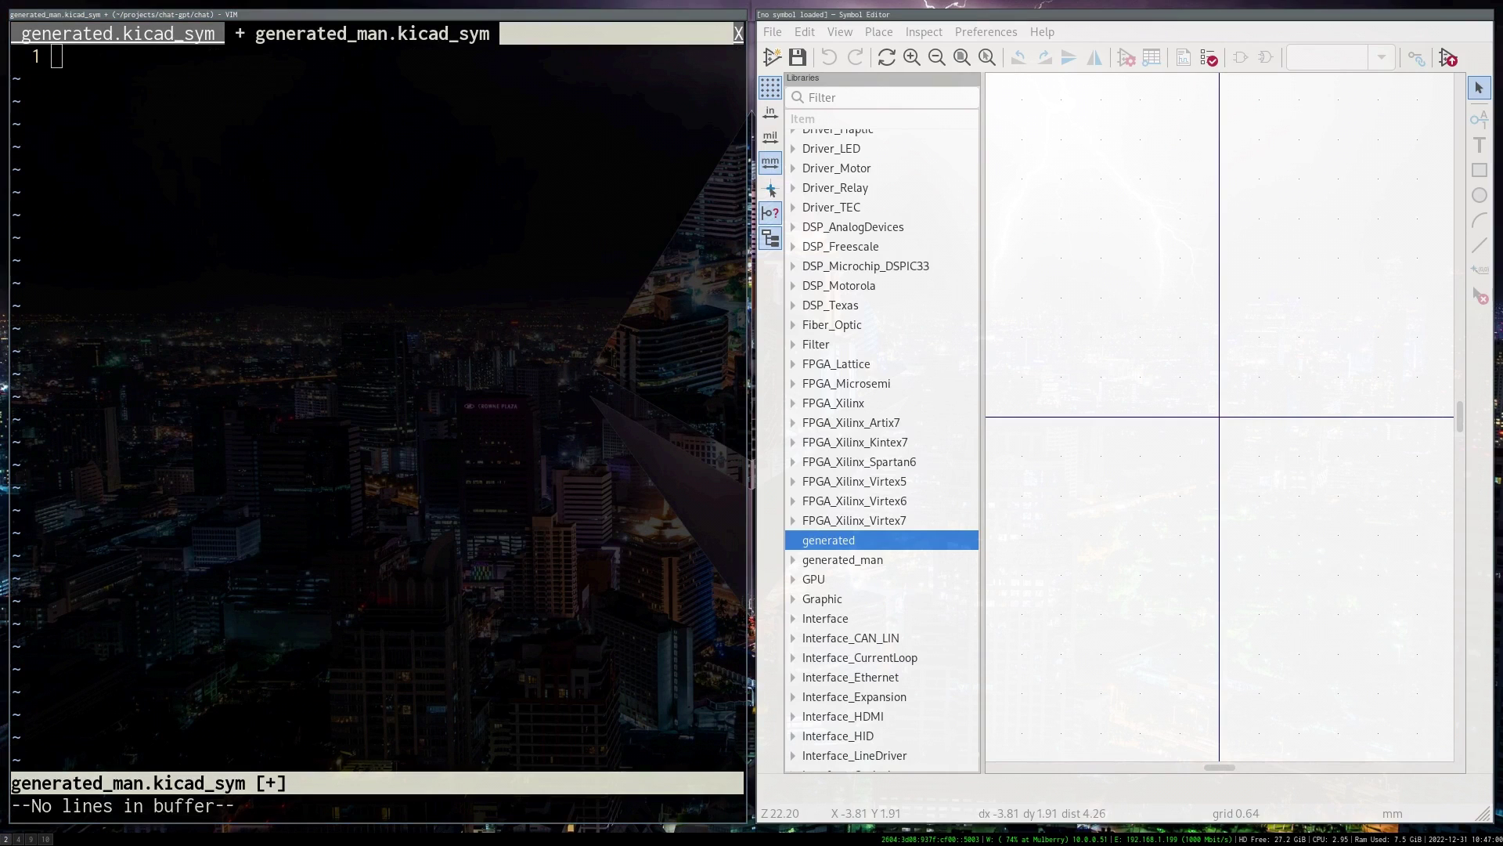
key("quotedbl")
key("plus")
key("p")
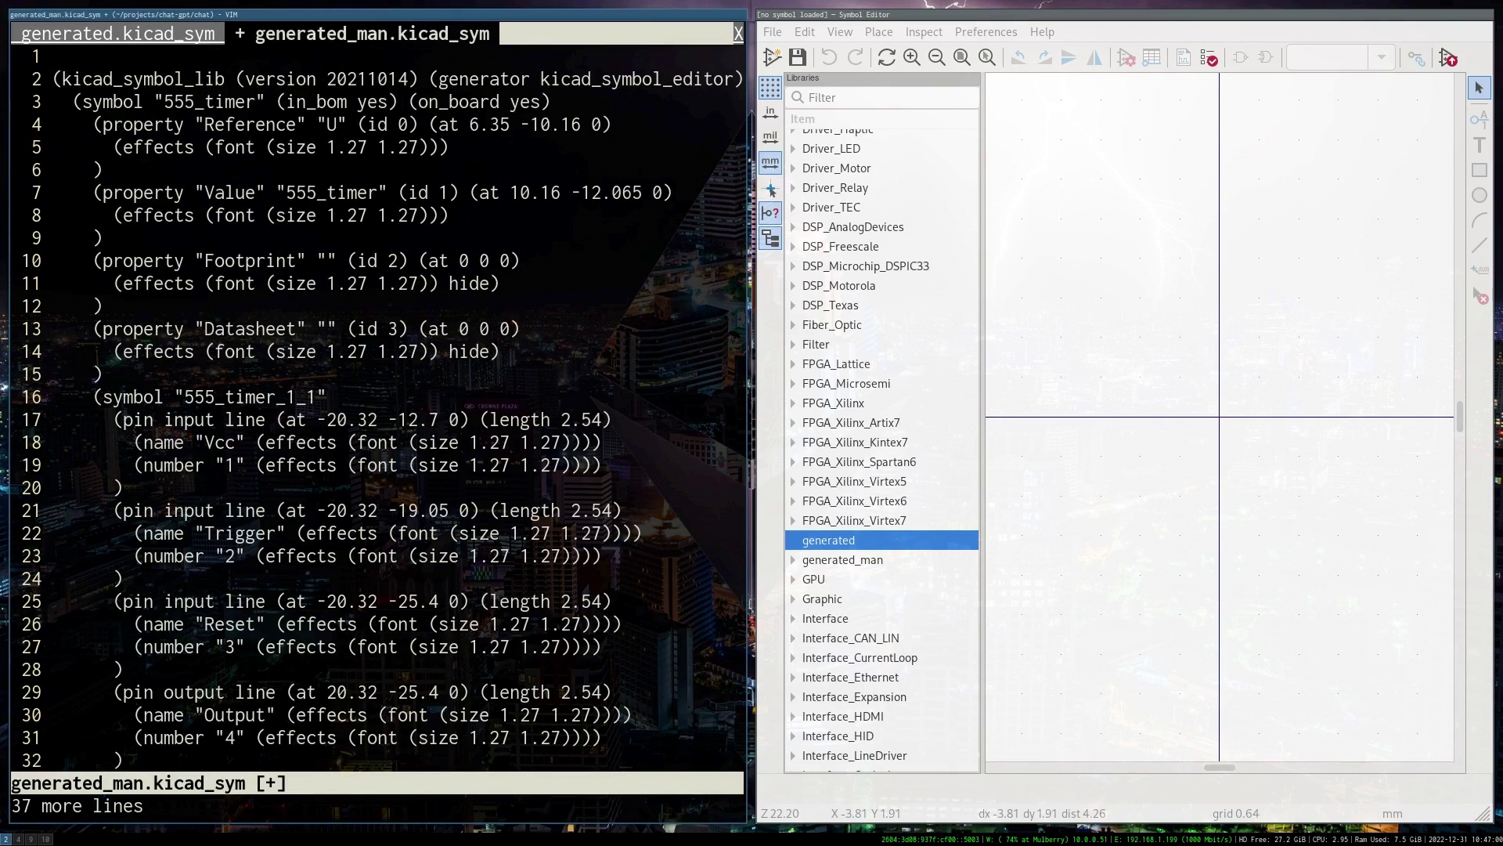
key("d")
key("d")
key("shift+g")
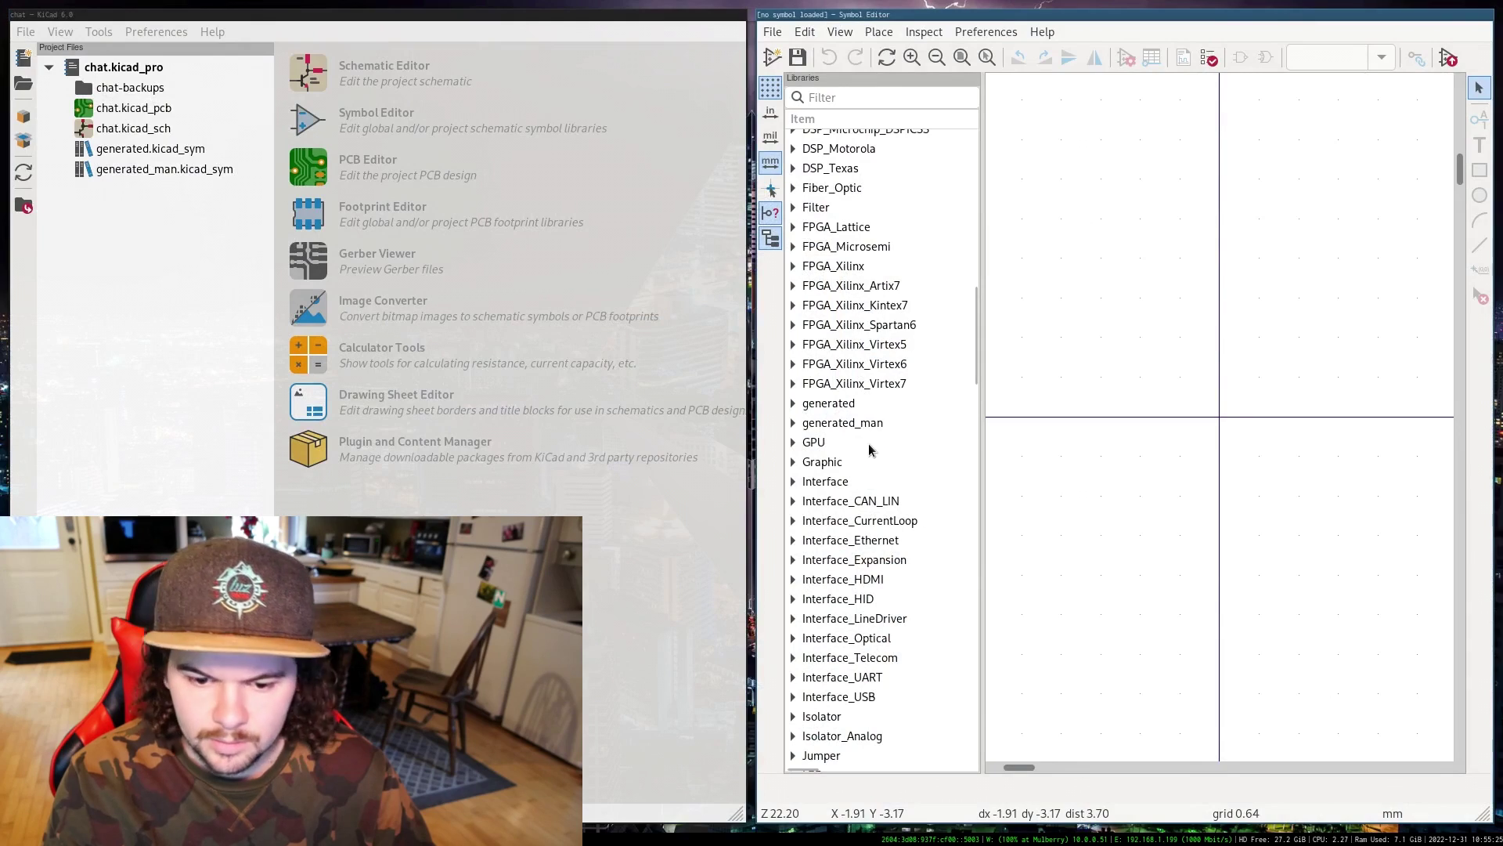
Load 555_timer from the generated library into the Symbol Editor, zoom in, and maximize the window.
key("alt+Tab")
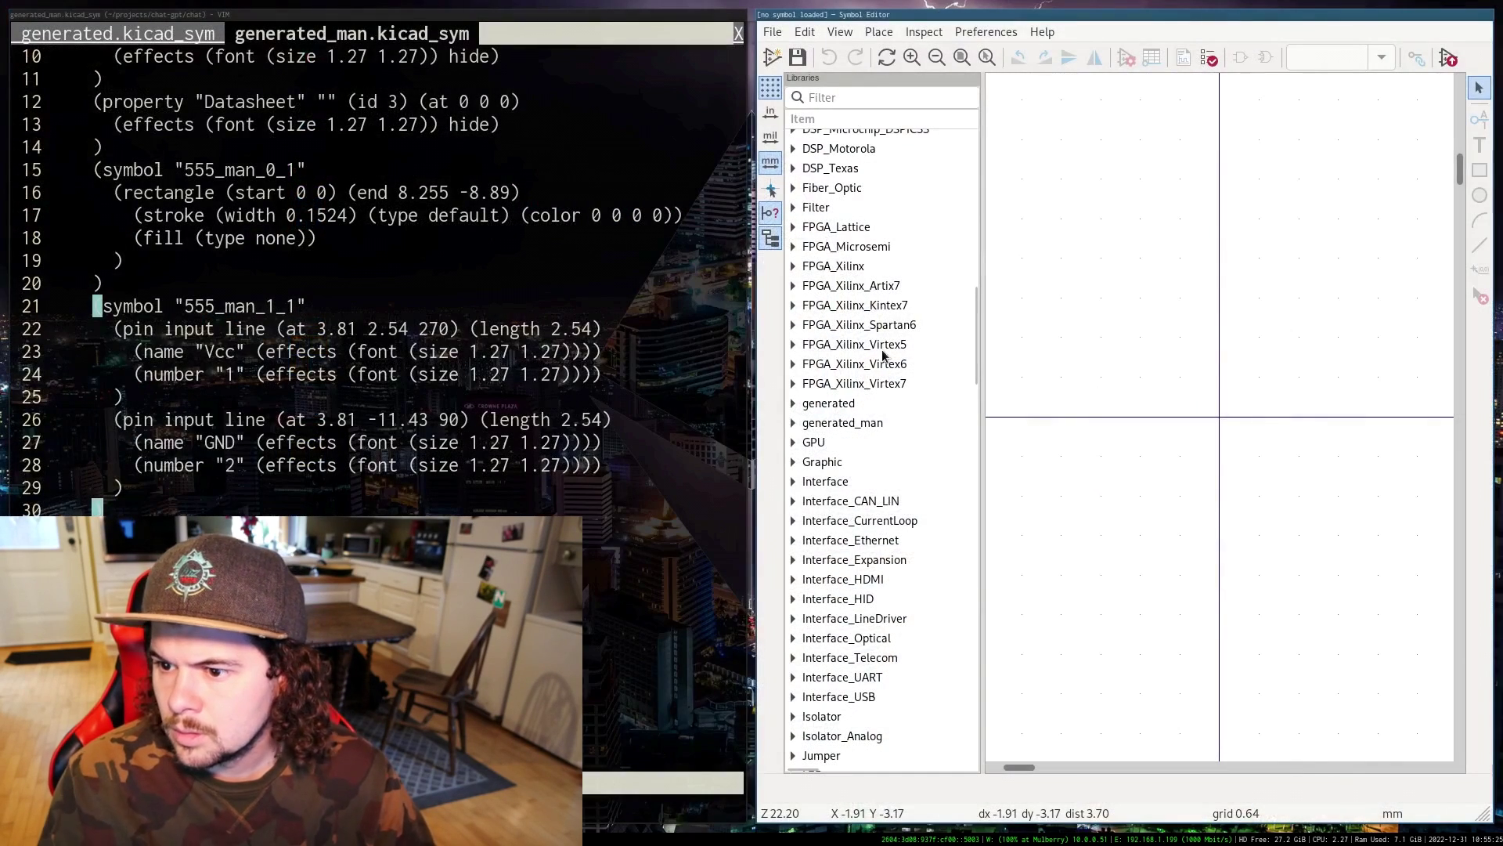
double_click(838, 402)
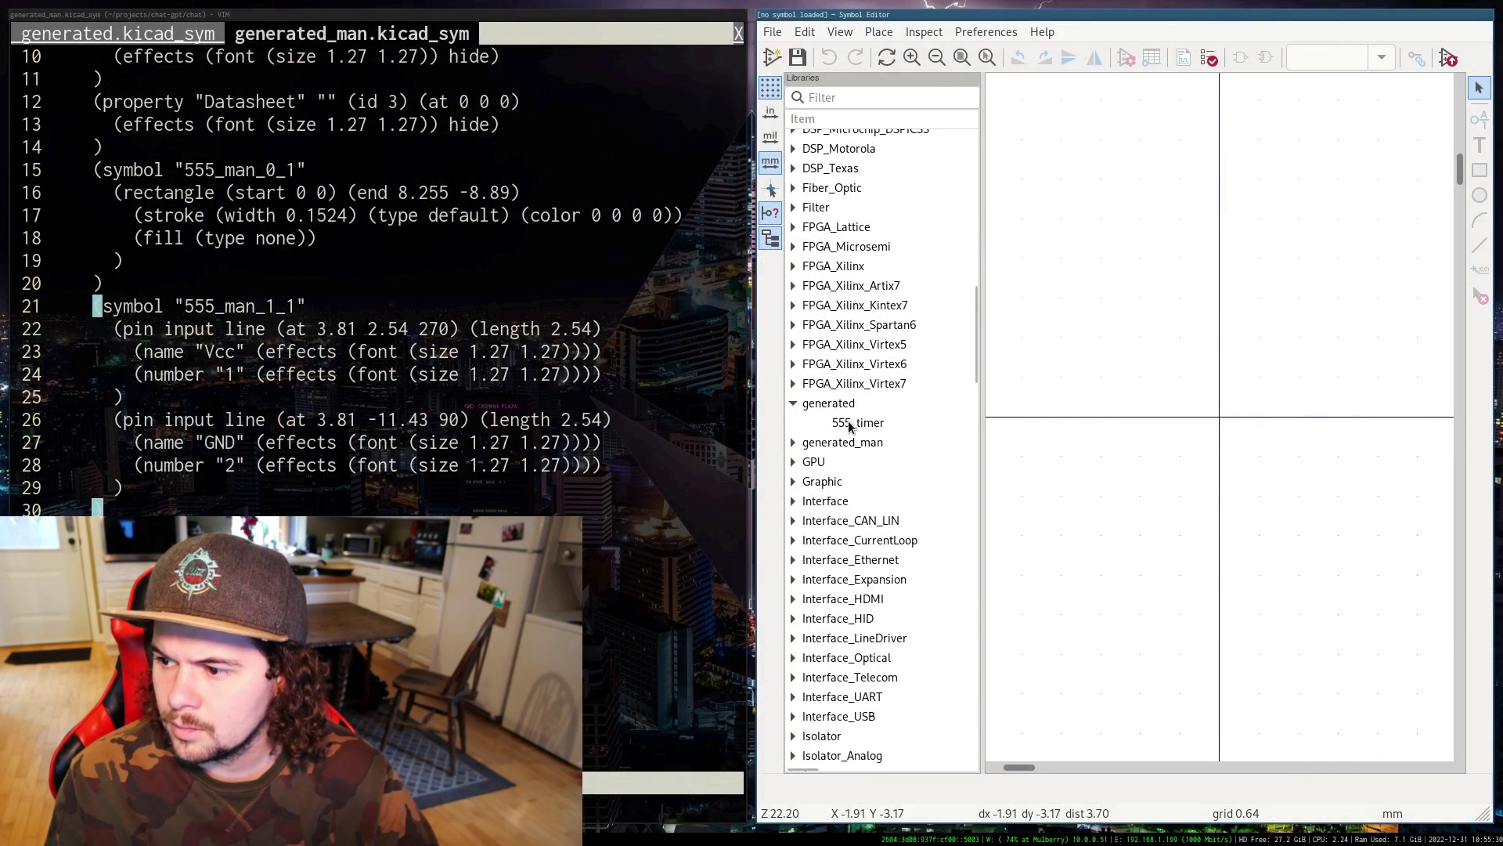
double_click(851, 424)
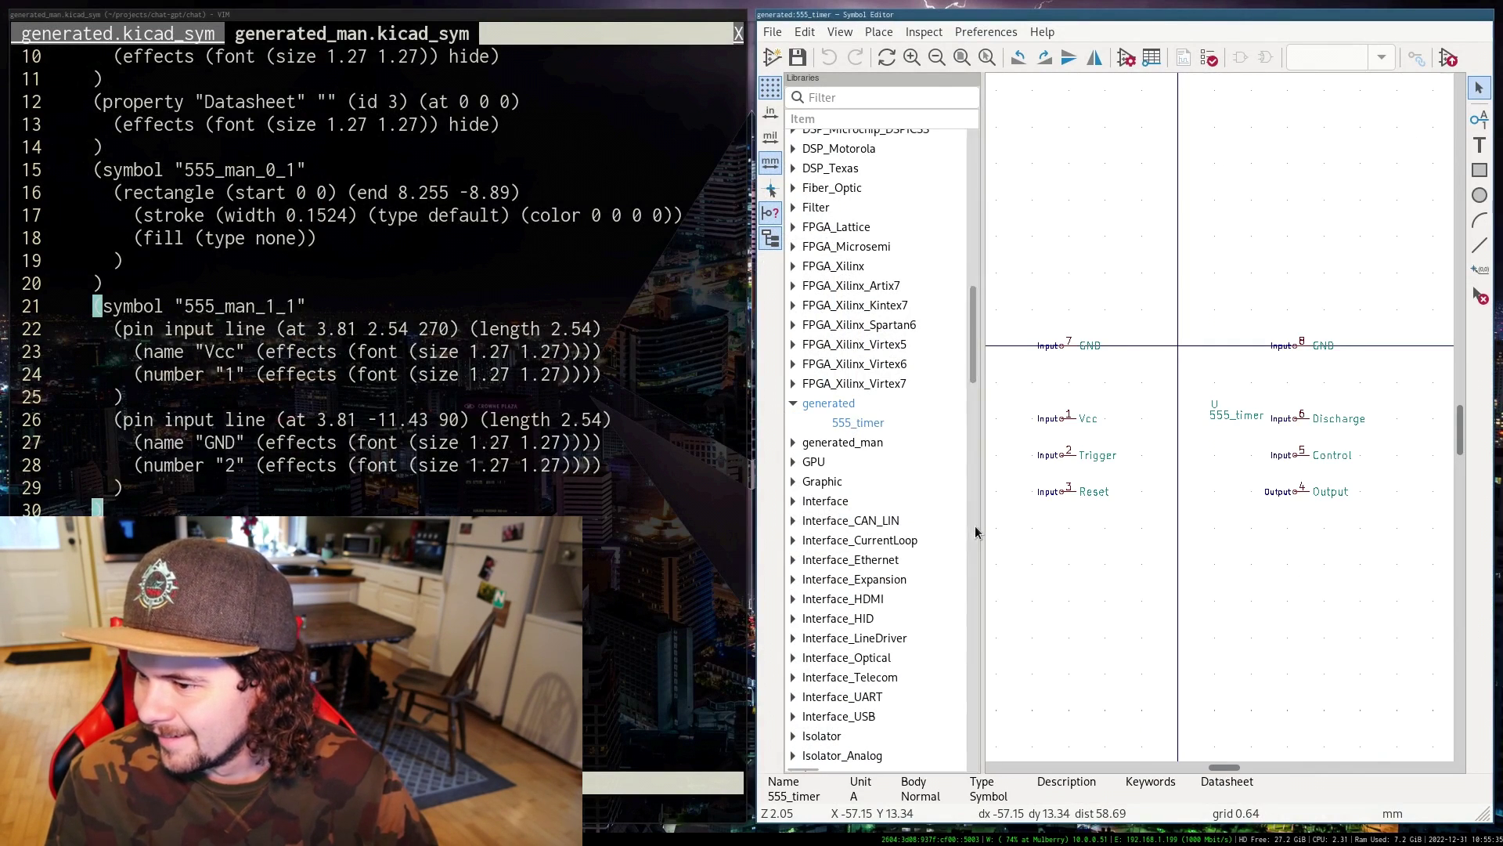
scroll(1035, 409, "up", 3)
scroll(1259, 413, "down", 5)
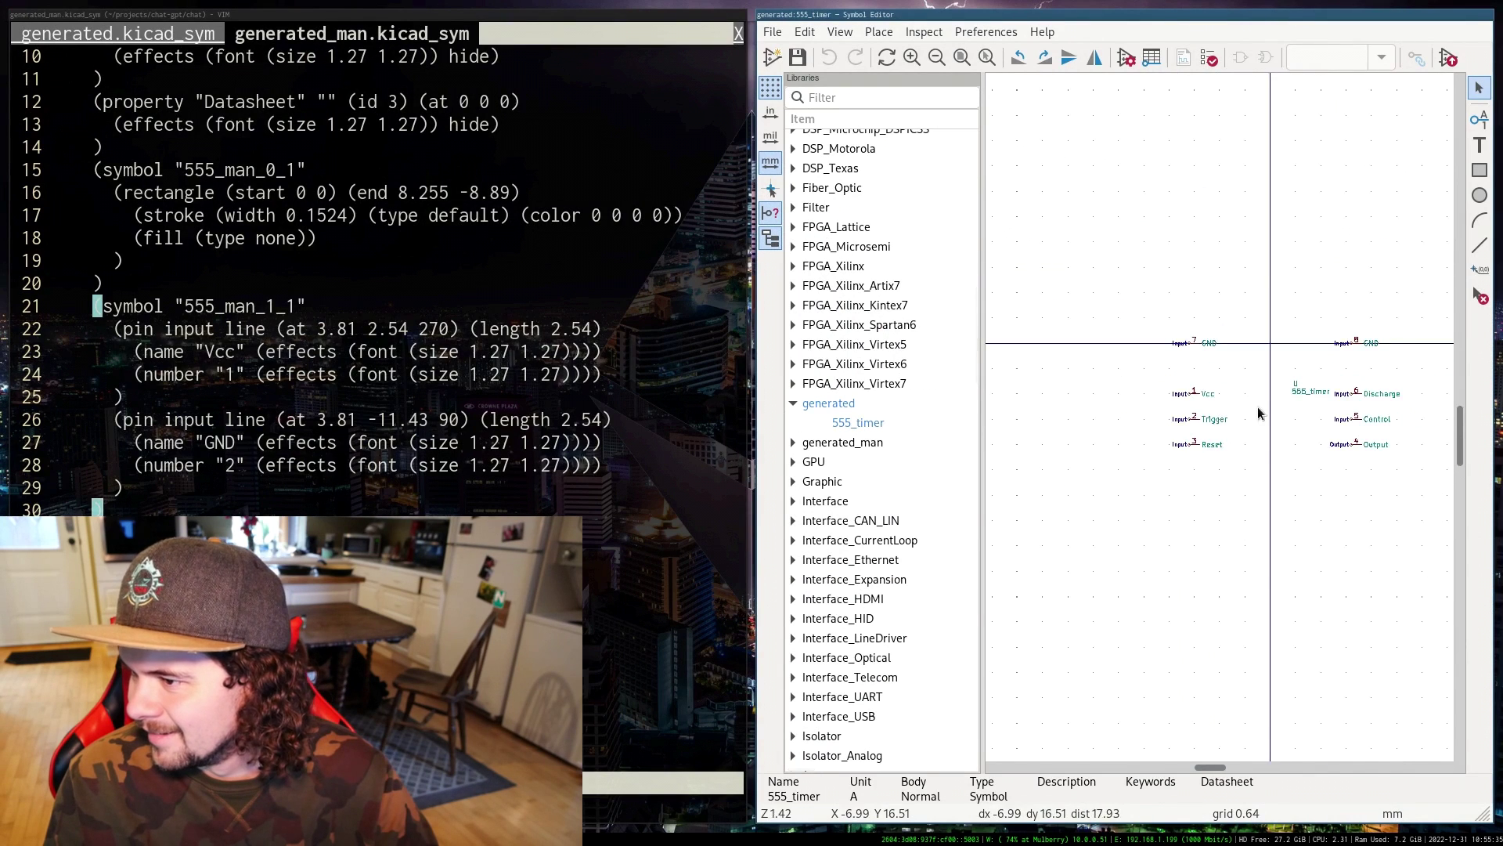
scroll(1219, 423, "up", 2)
scroll(1219, 417, "up", 2)
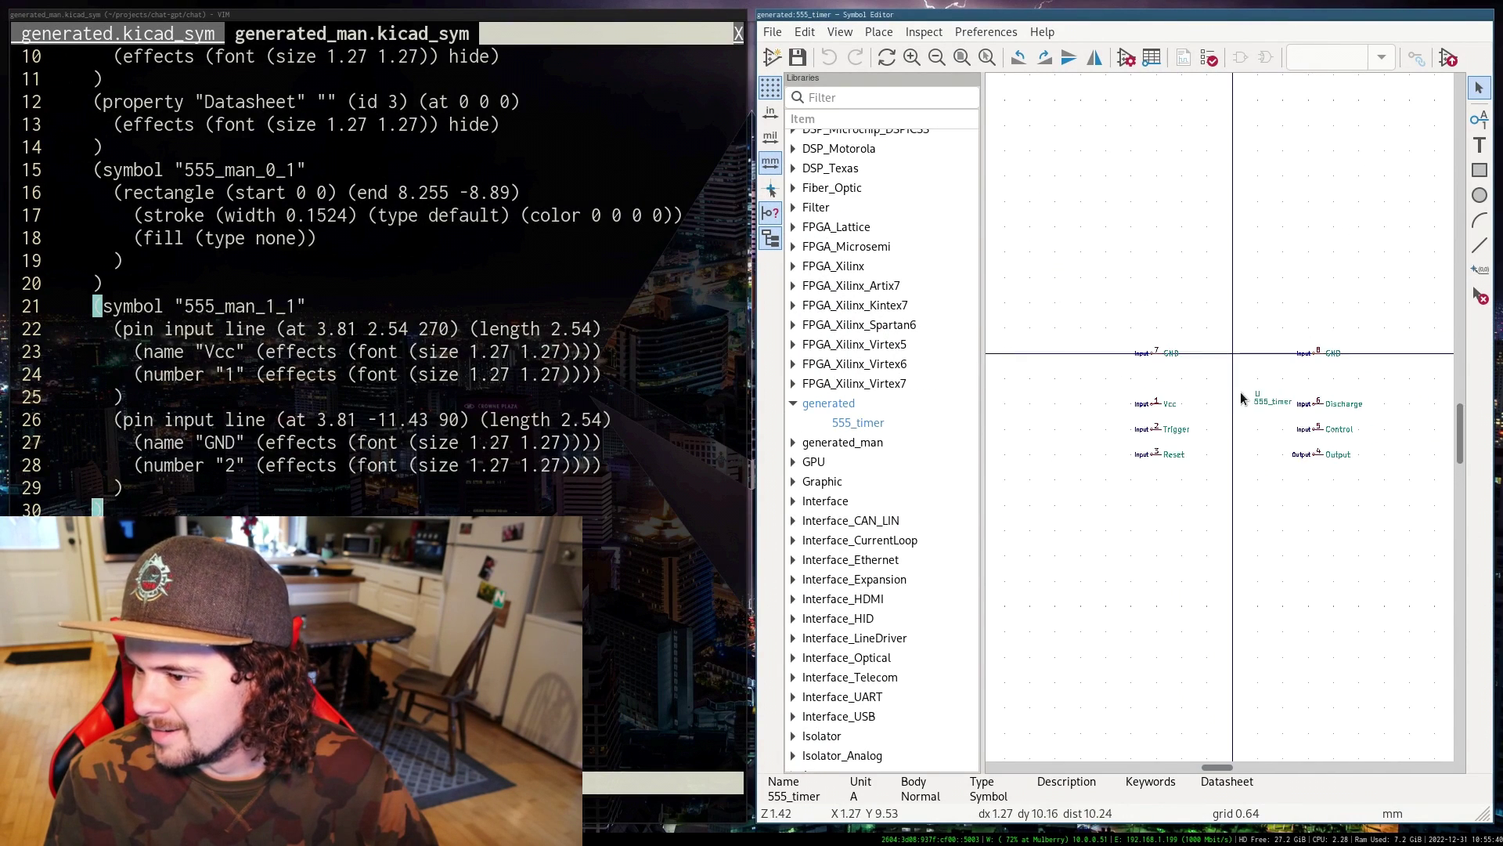
key("super+Up")
Inspect the 555_timer Vcc and Trigger pins by selecting them, then clear the selection.
scroll(846, 423, "up", 3)
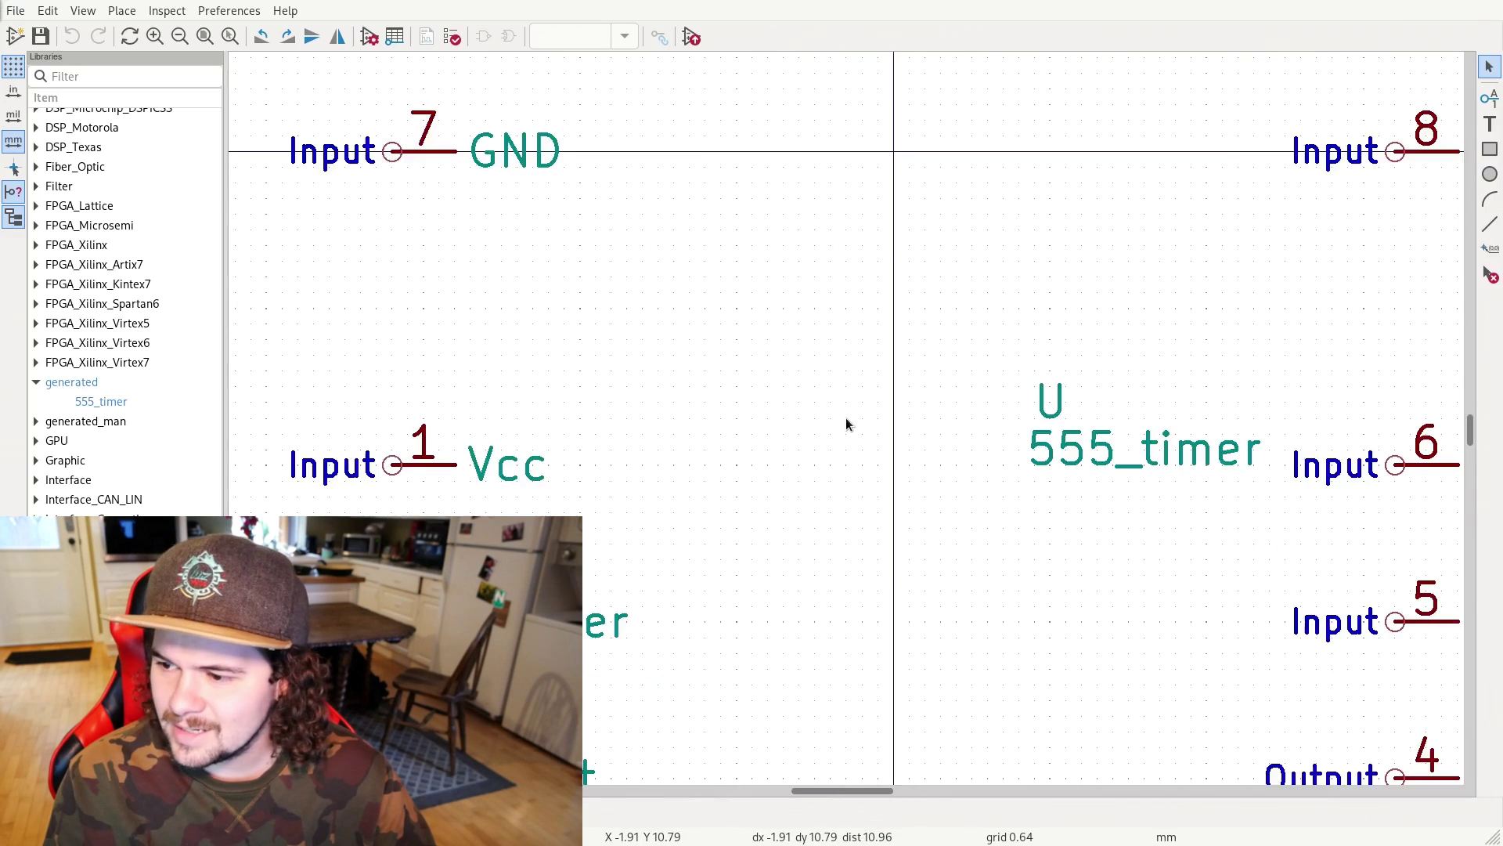
scroll(846, 423, "down", 3)
scroll(847, 424, "up", 1)
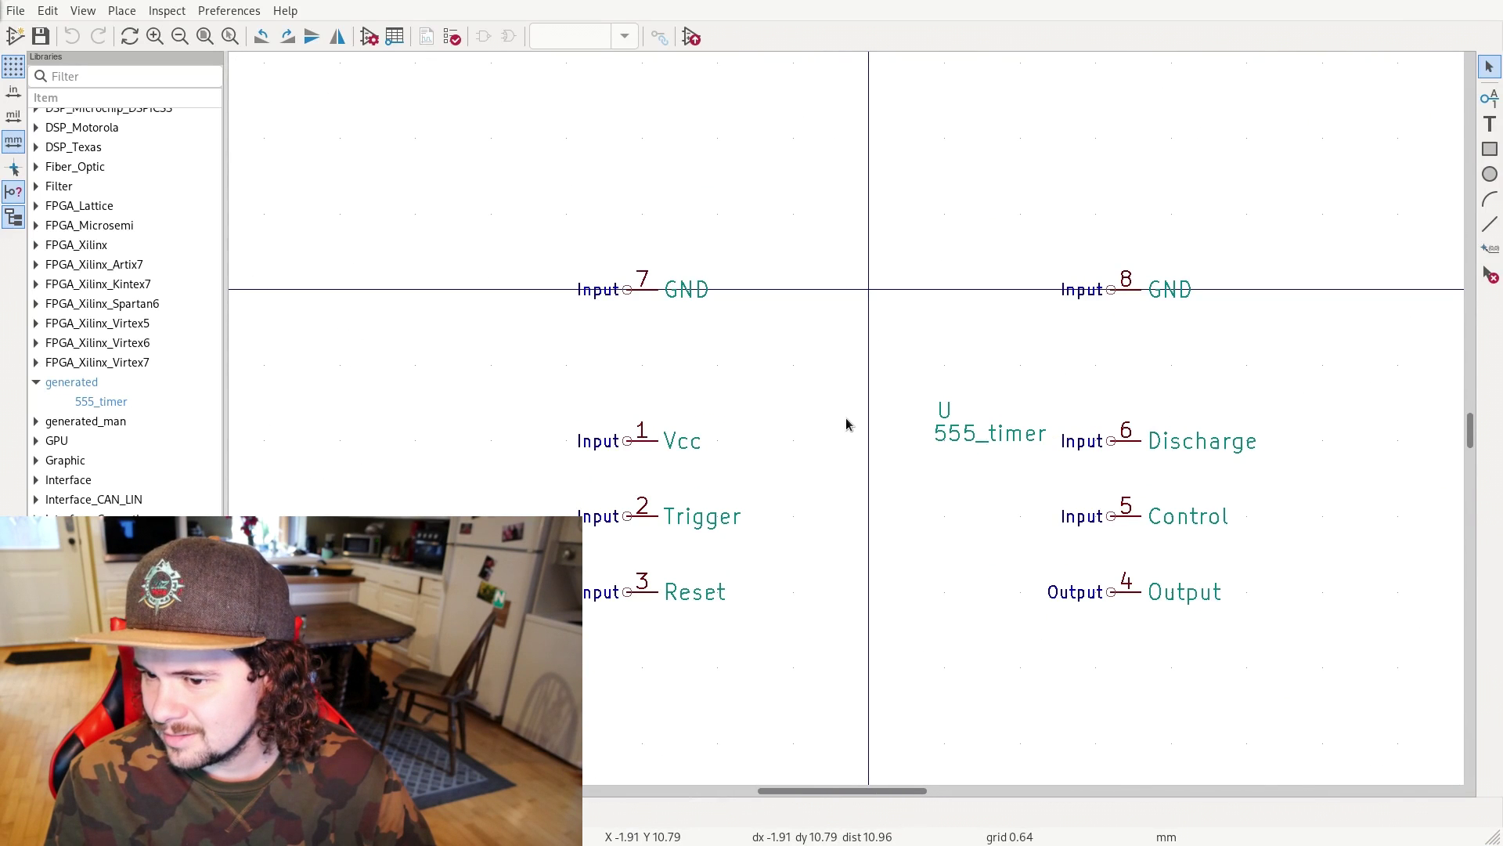
left_click(654, 450)
left_click(658, 501)
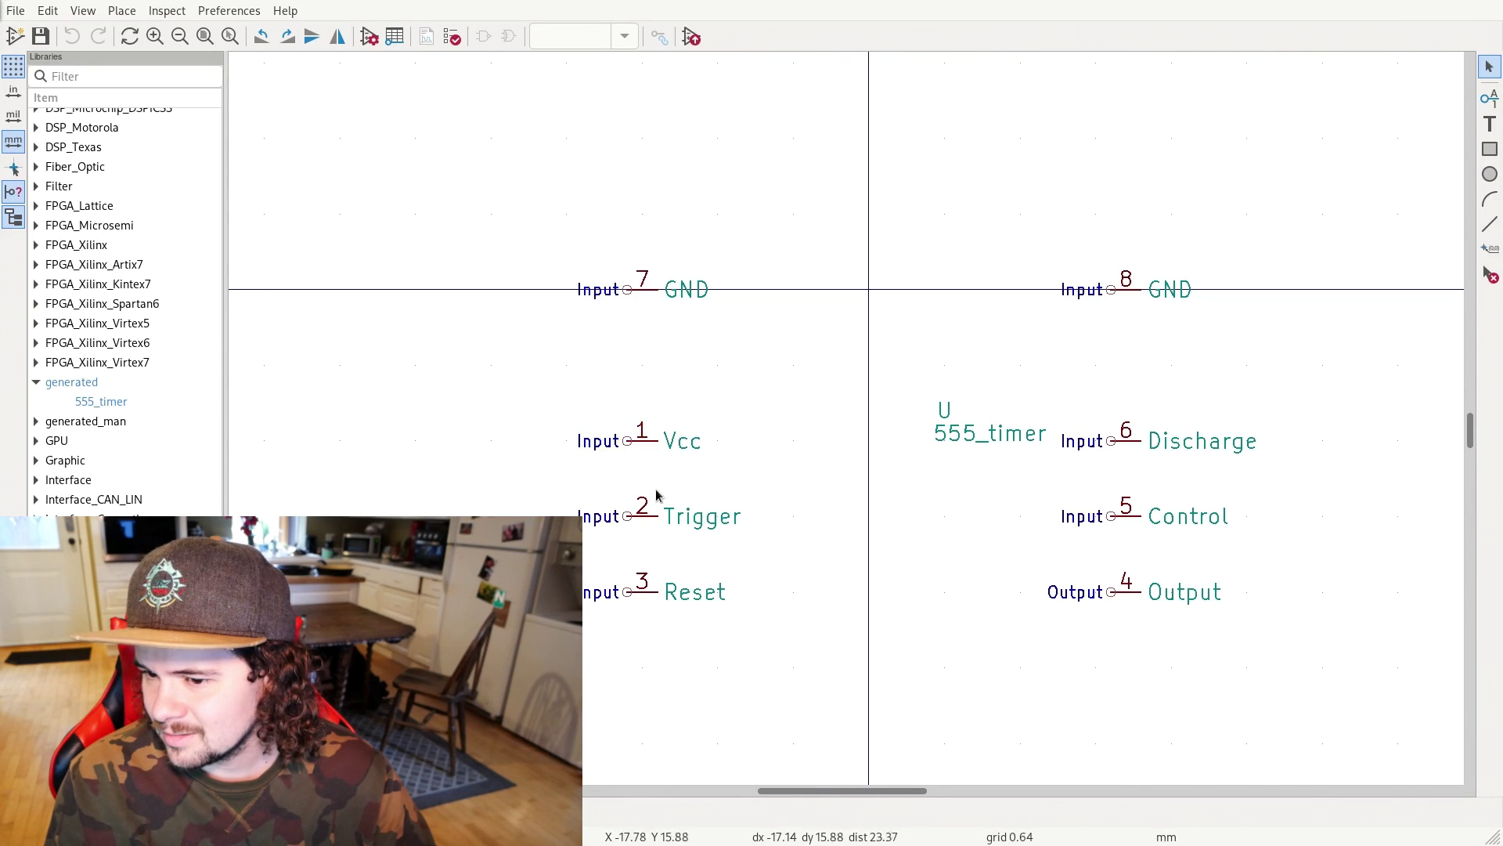
left_click(649, 523)
left_click(709, 481)
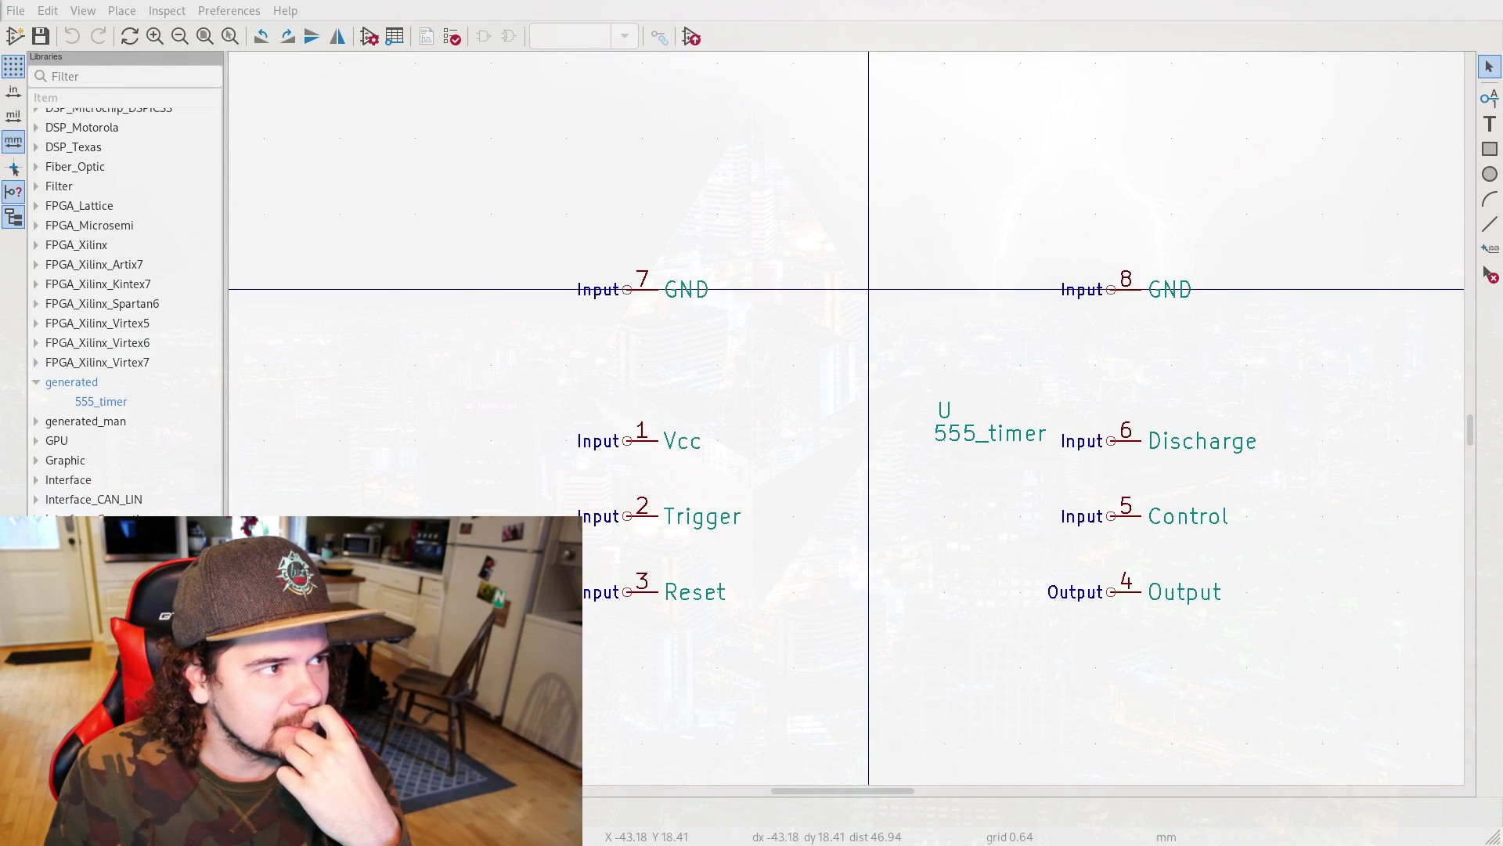
Test-move the Trigger pin and cancel it, leaving pins unchanged, then restore tiling and switch to Digi-Key.
left_click(630, 518)
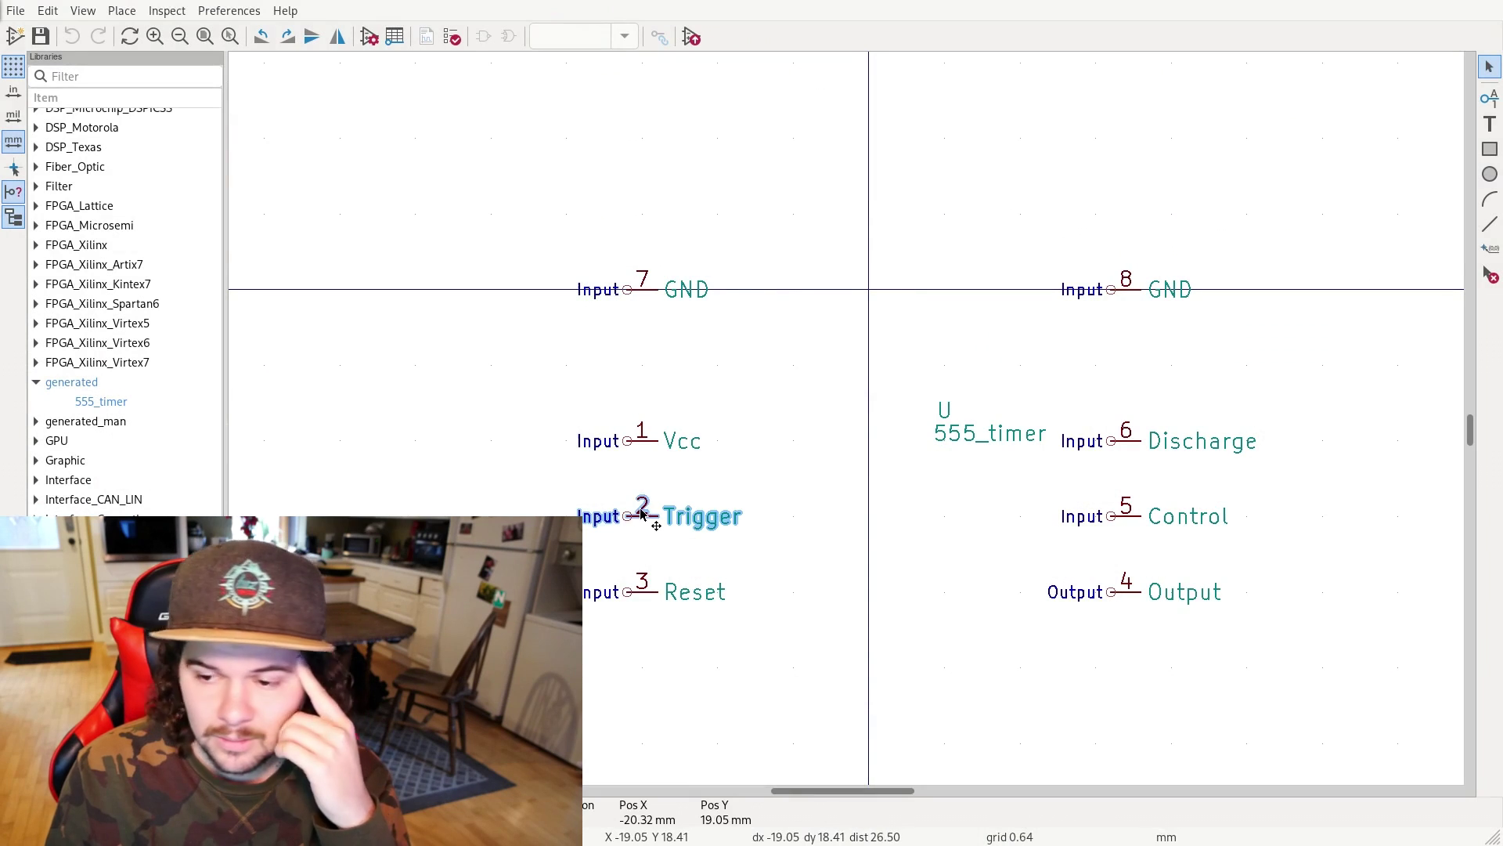
left_click_drag(629, 517, 675, 496)
key("Escape")
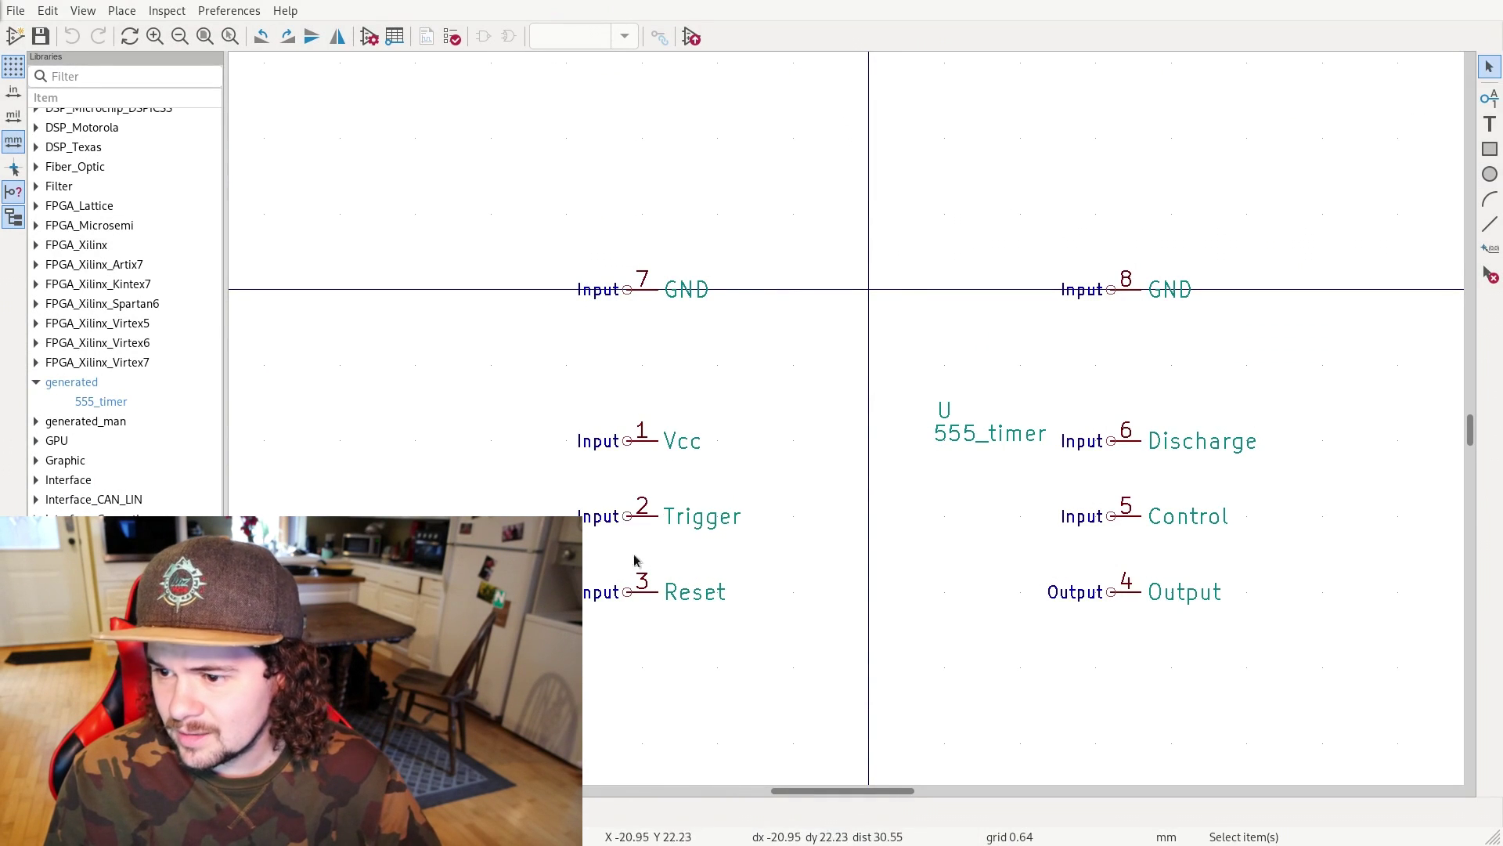
left_click_drag(739, 638, 589, 387)
left_click(635, 492)
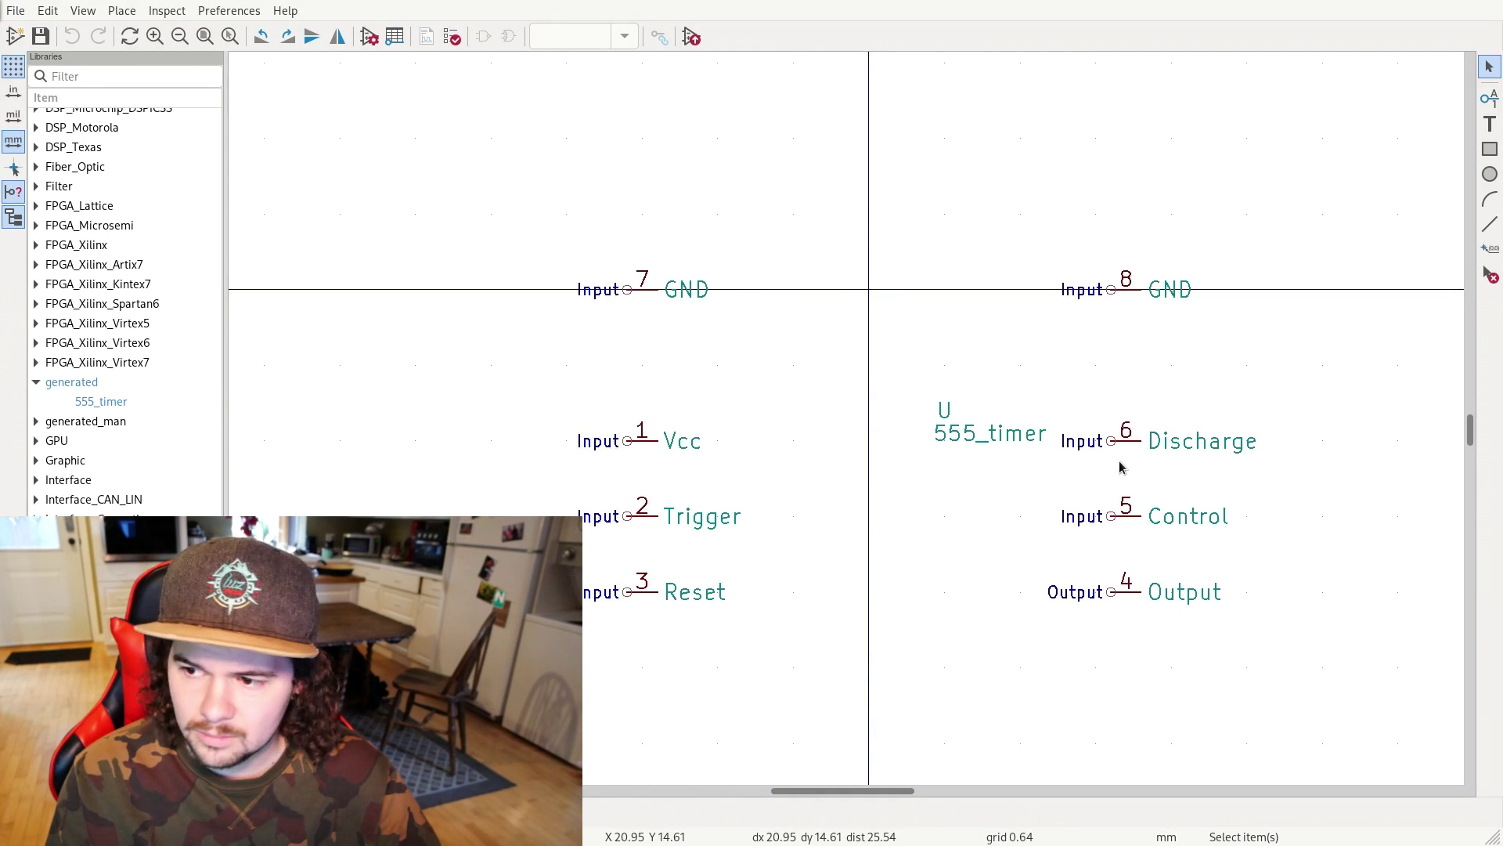
key("super+f")
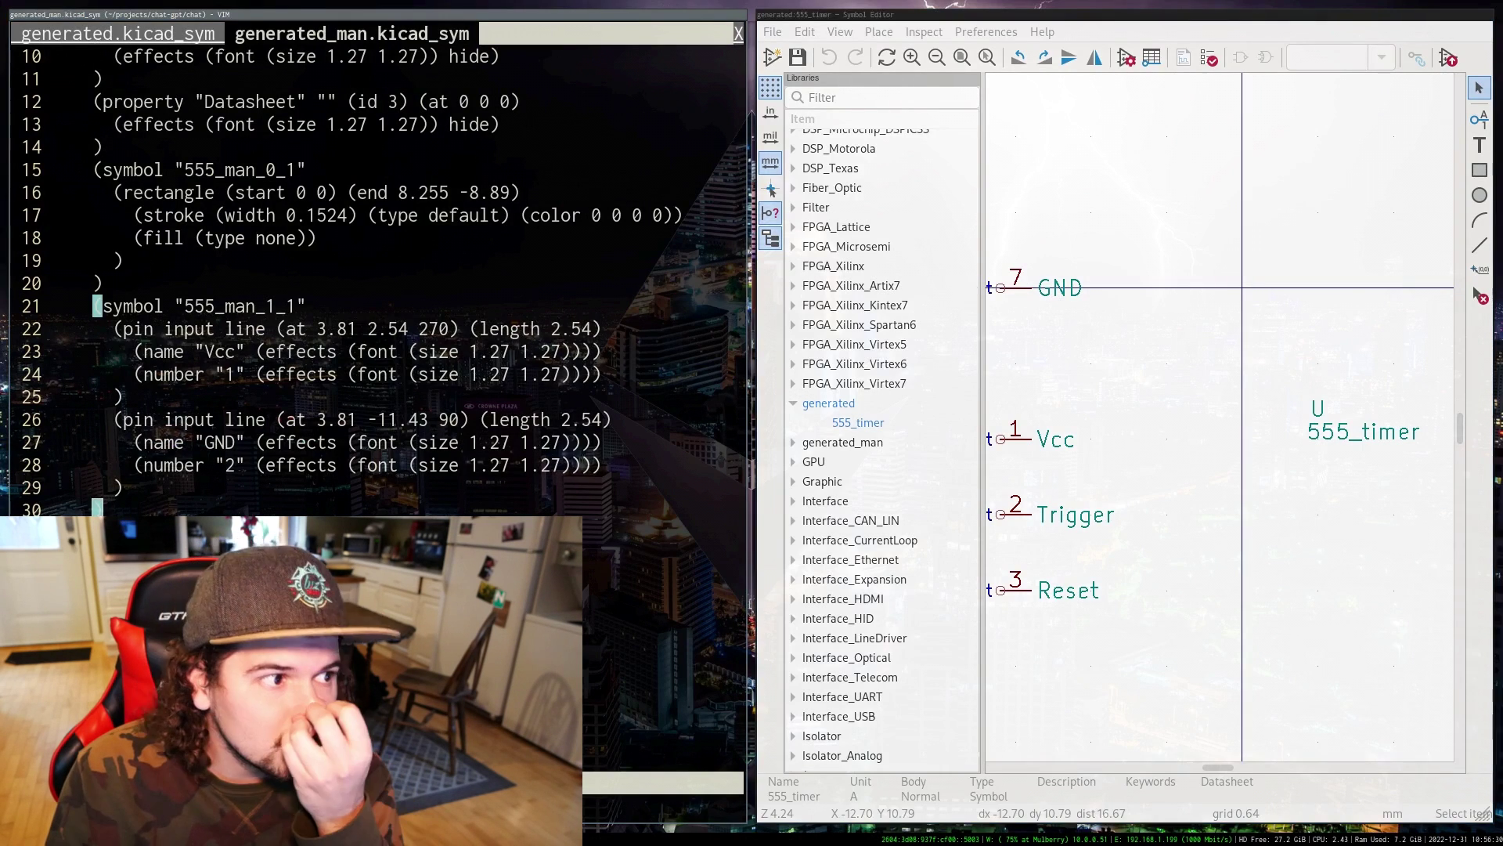
key("super+2")
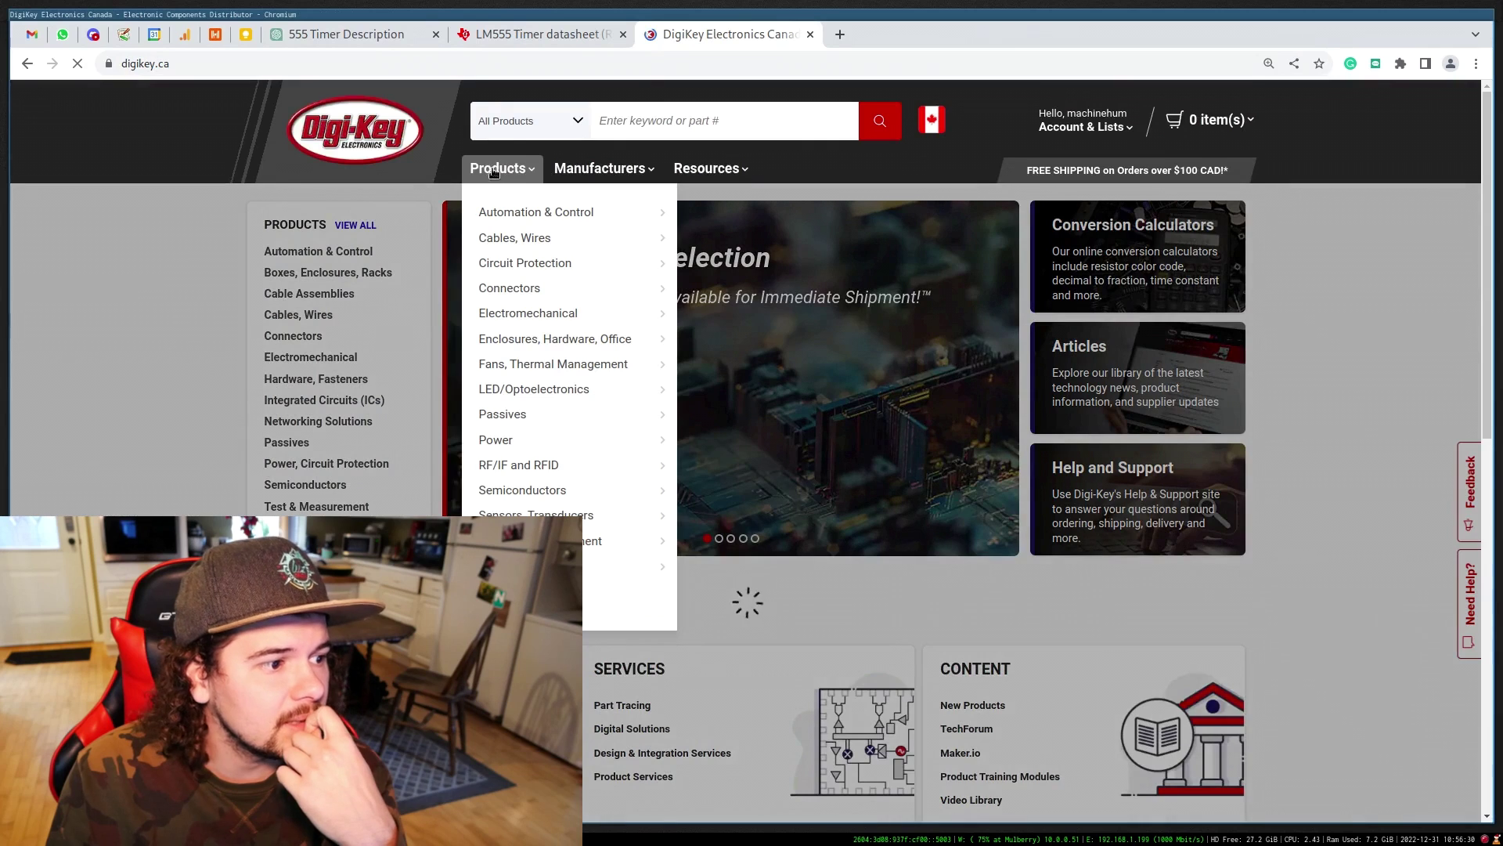
Search Digi-Key's category list for 'integrated' and open Instrumentation, OP Amps, Buffer Amps.
mouse_move(665, 564)
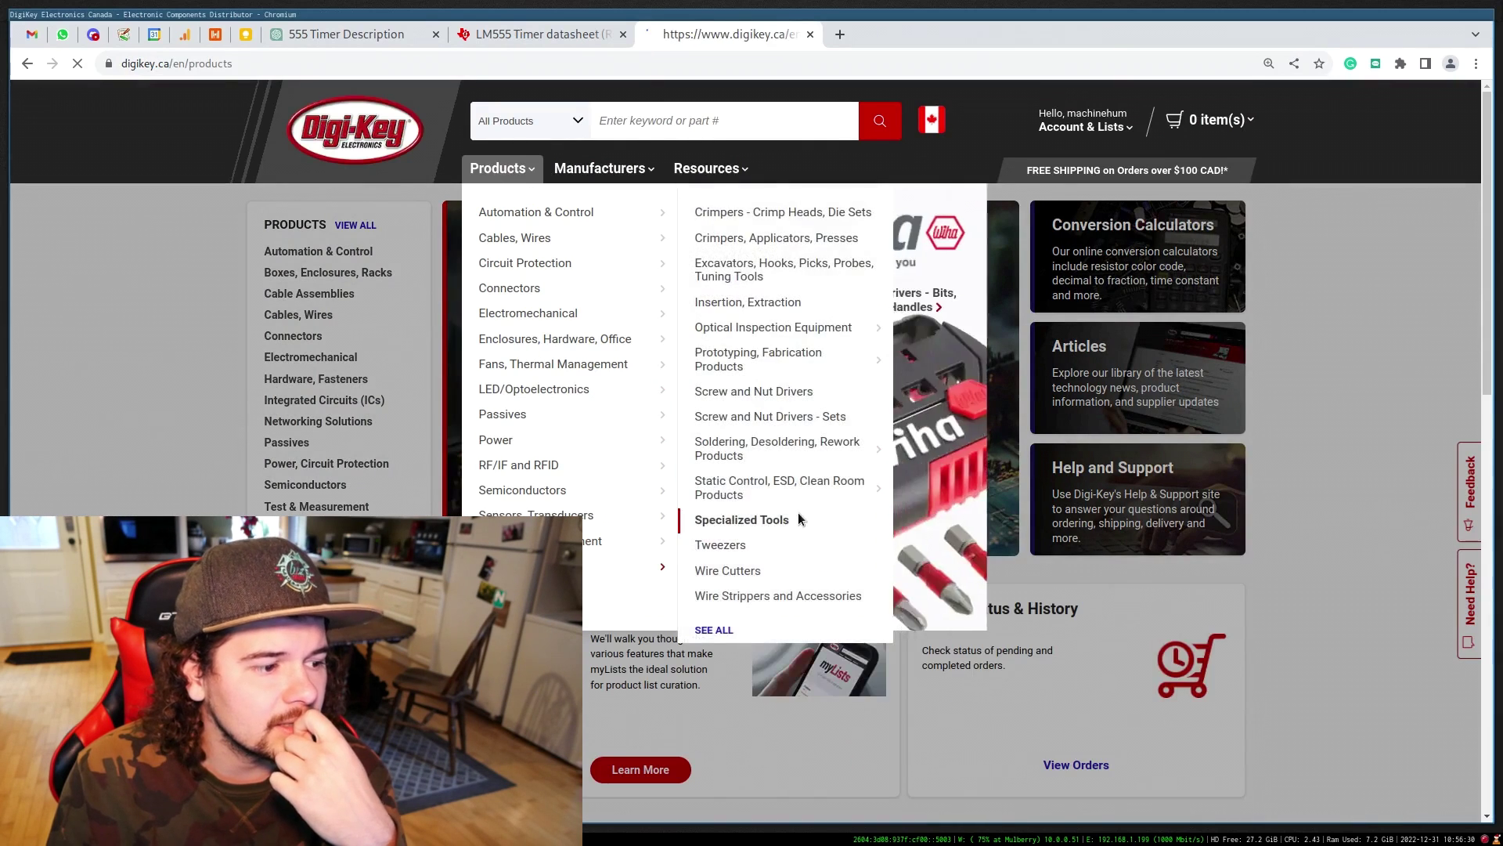
scroll(806, 448, "down", 3)
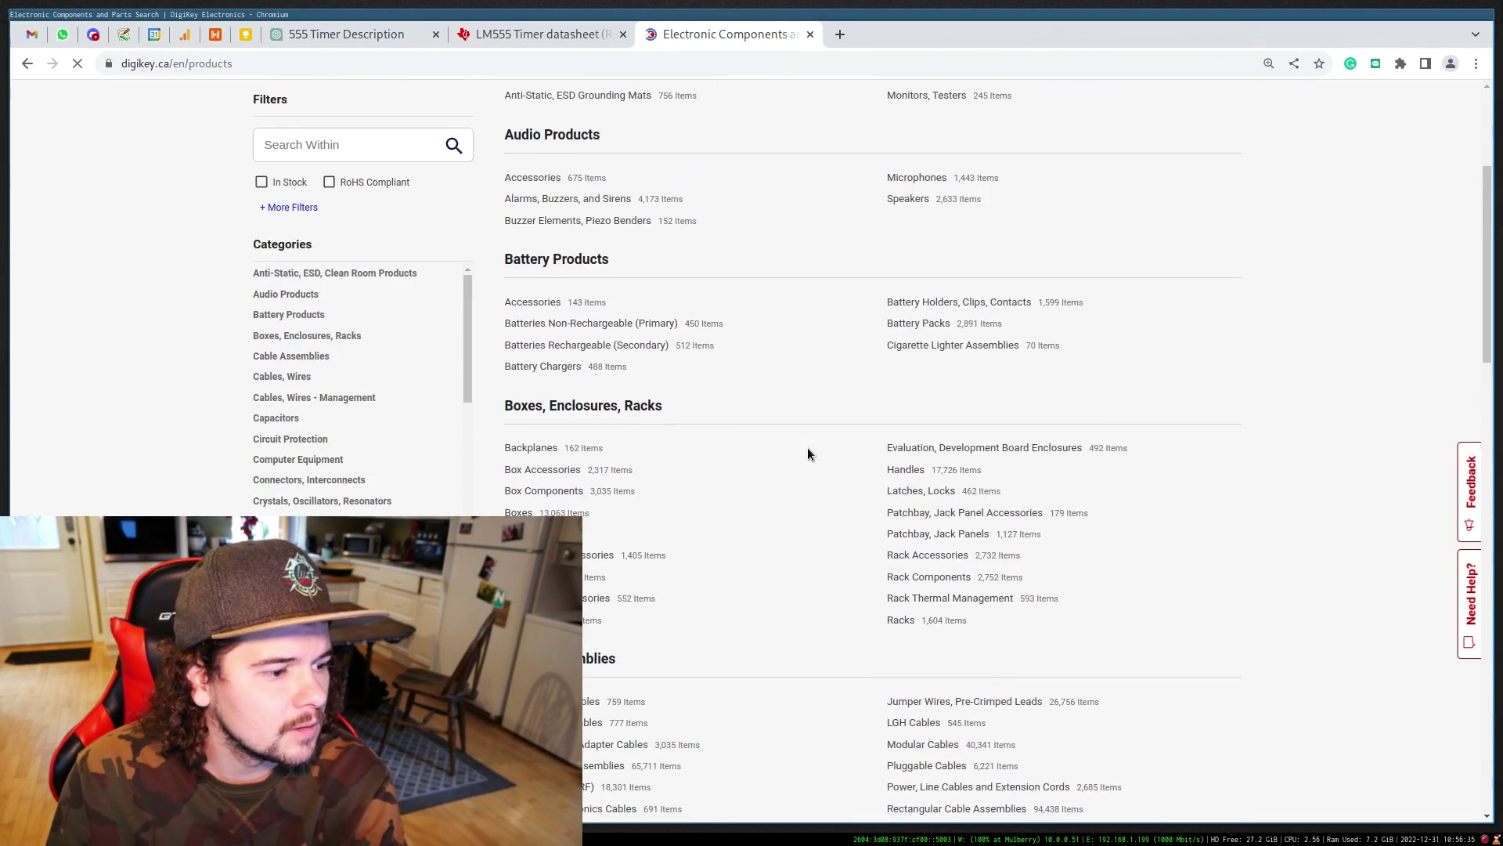
scroll(807, 448, "down", 5)
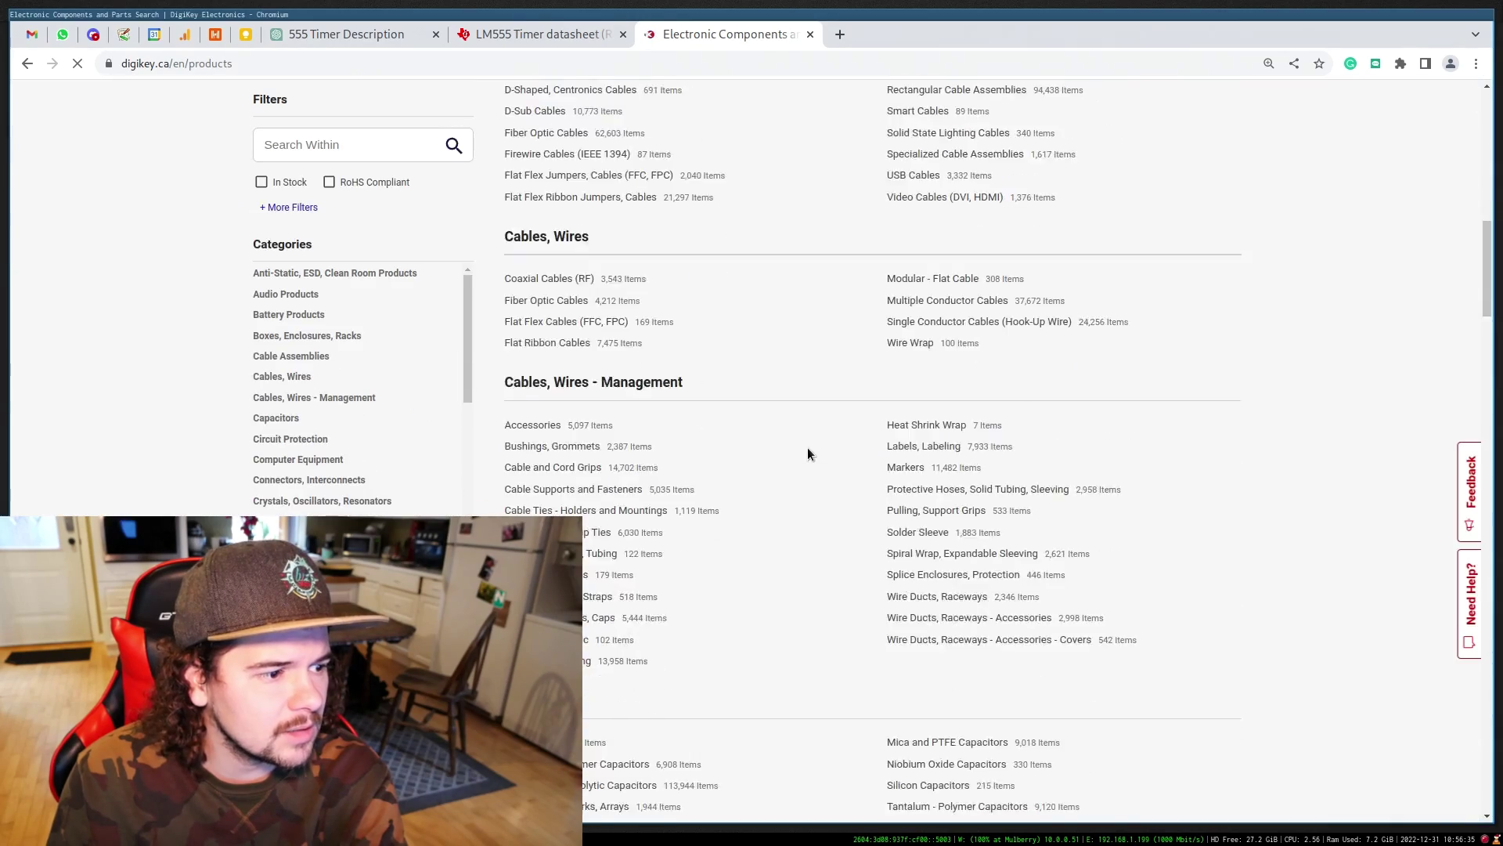
scroll(808, 453, "down", 15)
key("ctrl+f")
type("in")
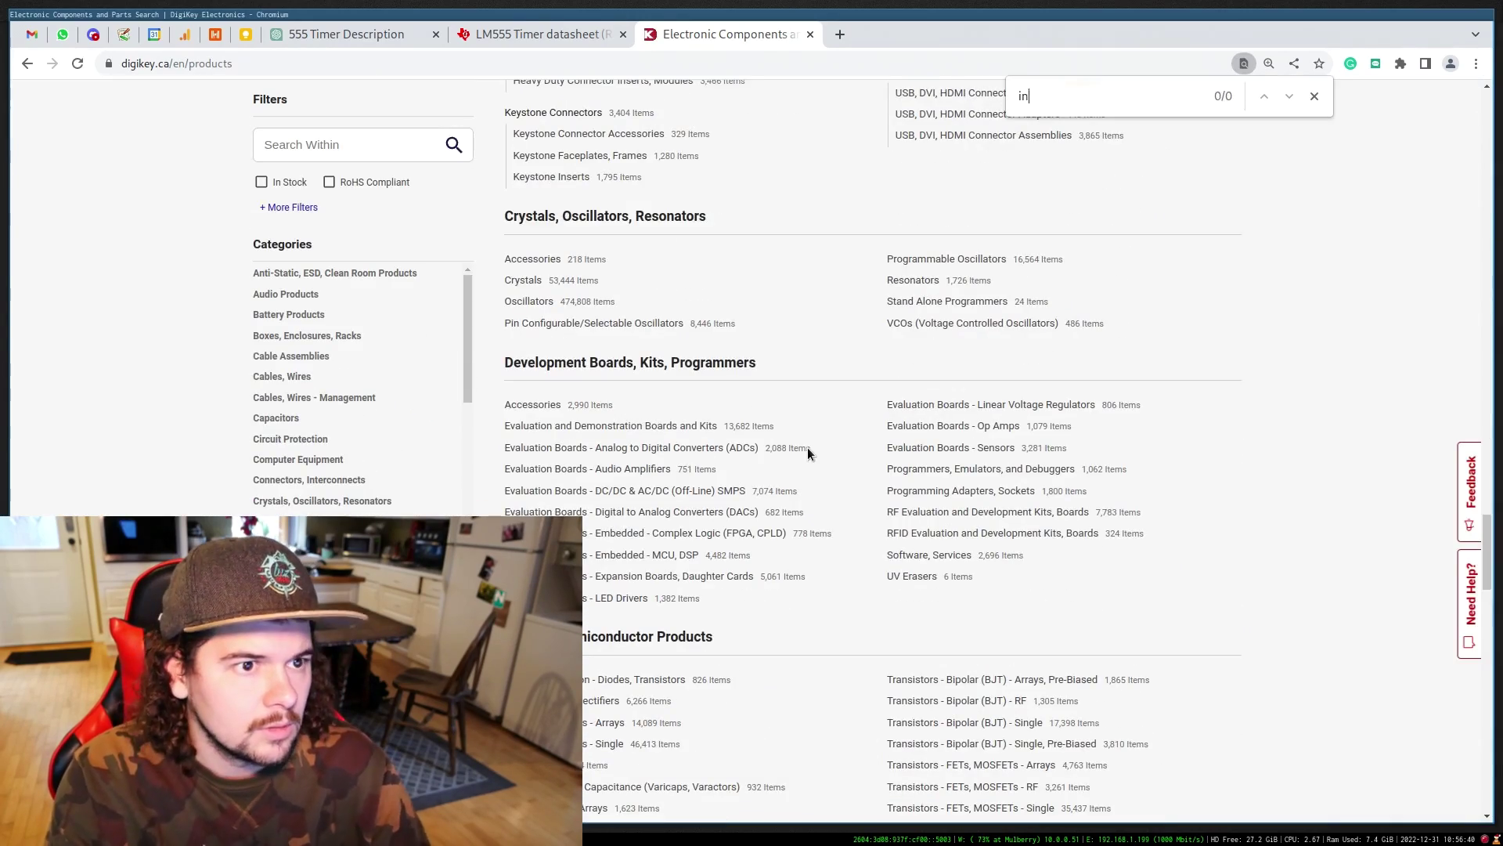
type("tegrated")
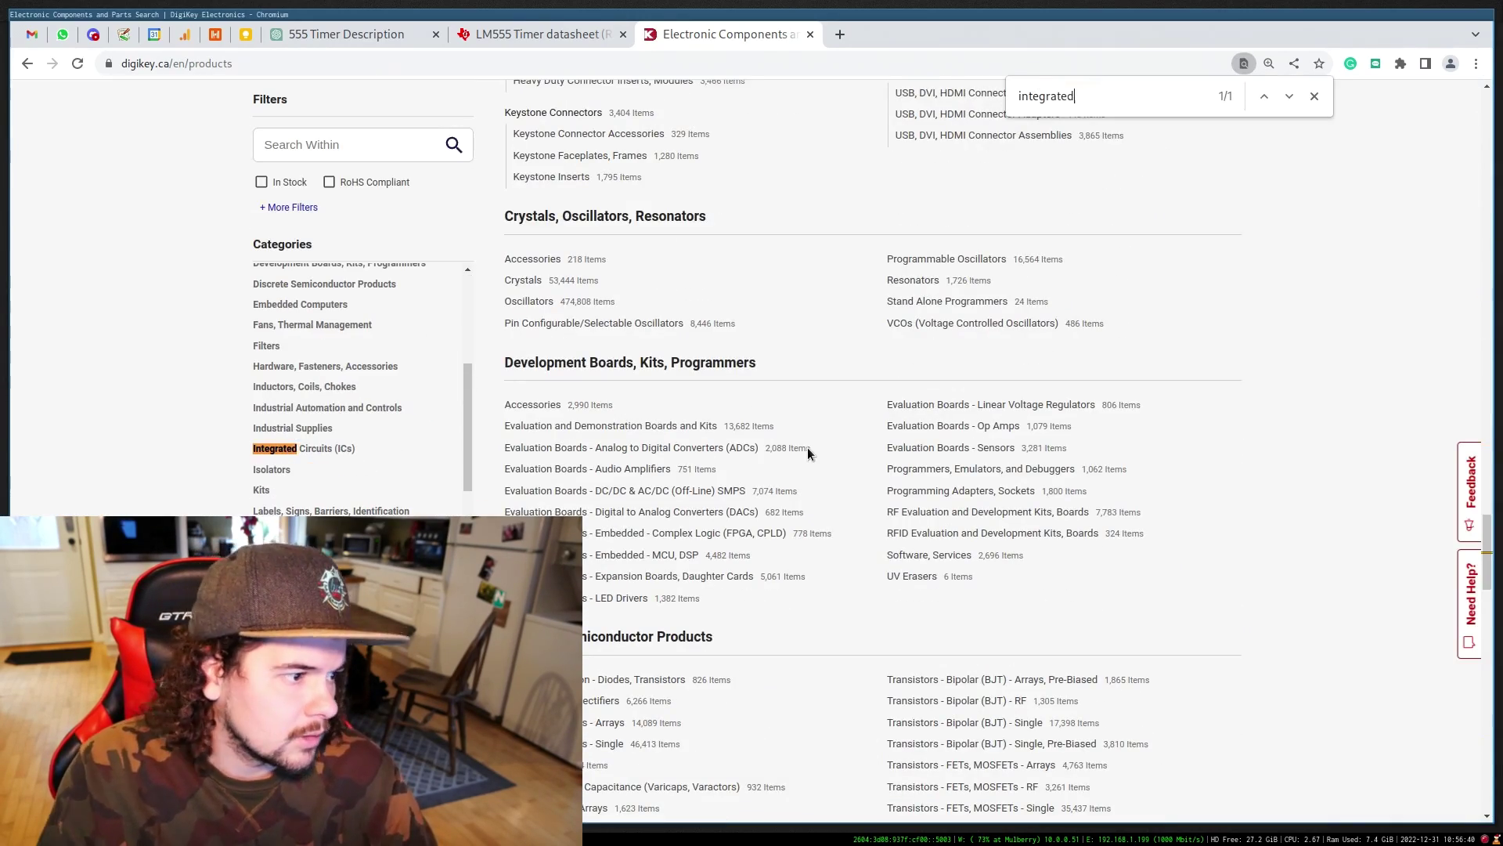
left_click(694, 451)
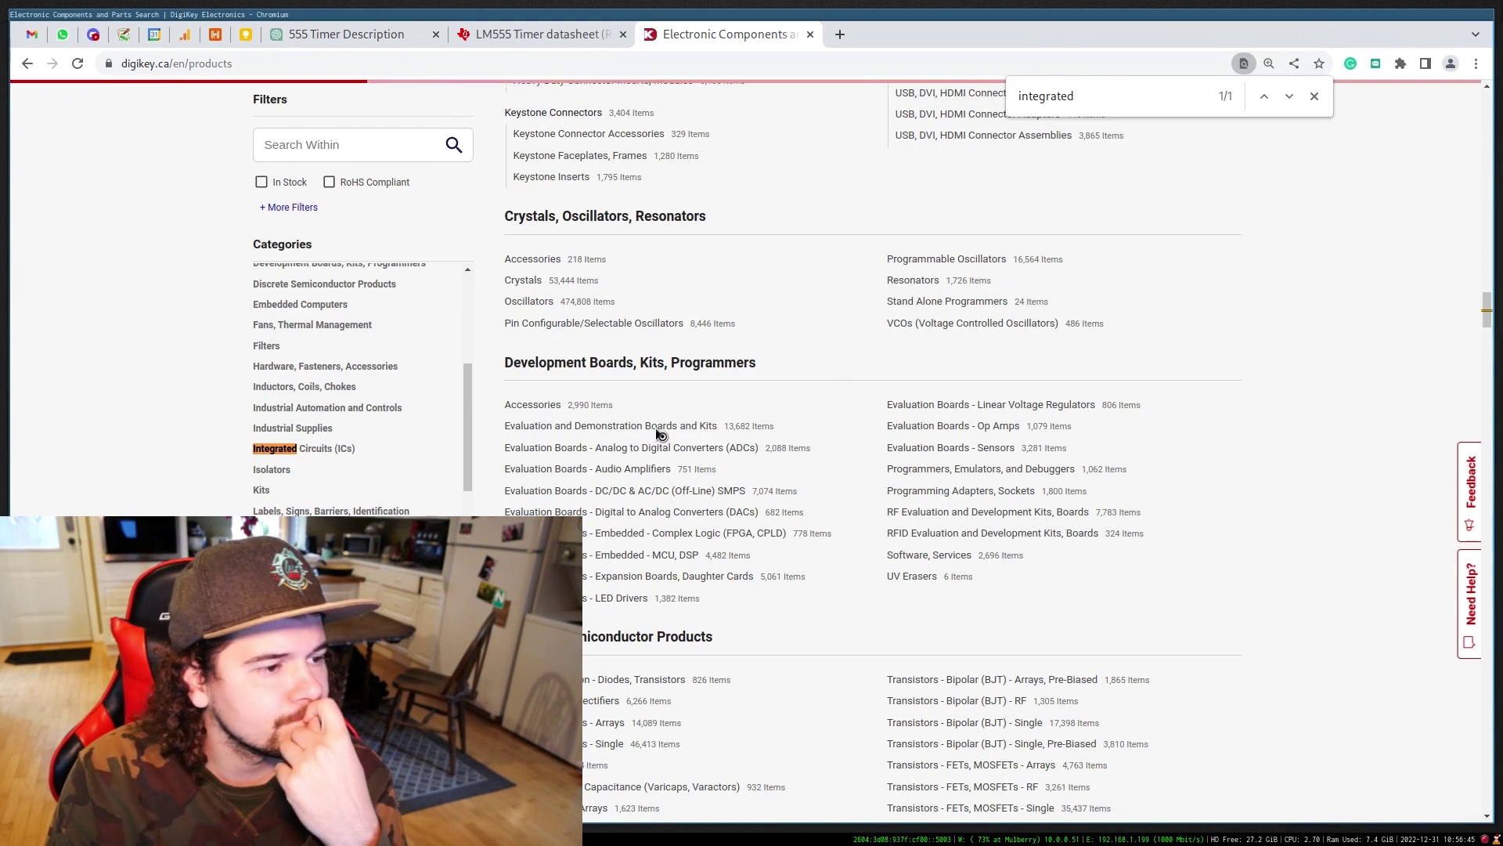
Highlight the LM358DR2G part number in the op-amp results to copy it.
scroll(752, 616, "down", 8)
scroll(752, 623, "up", 1)
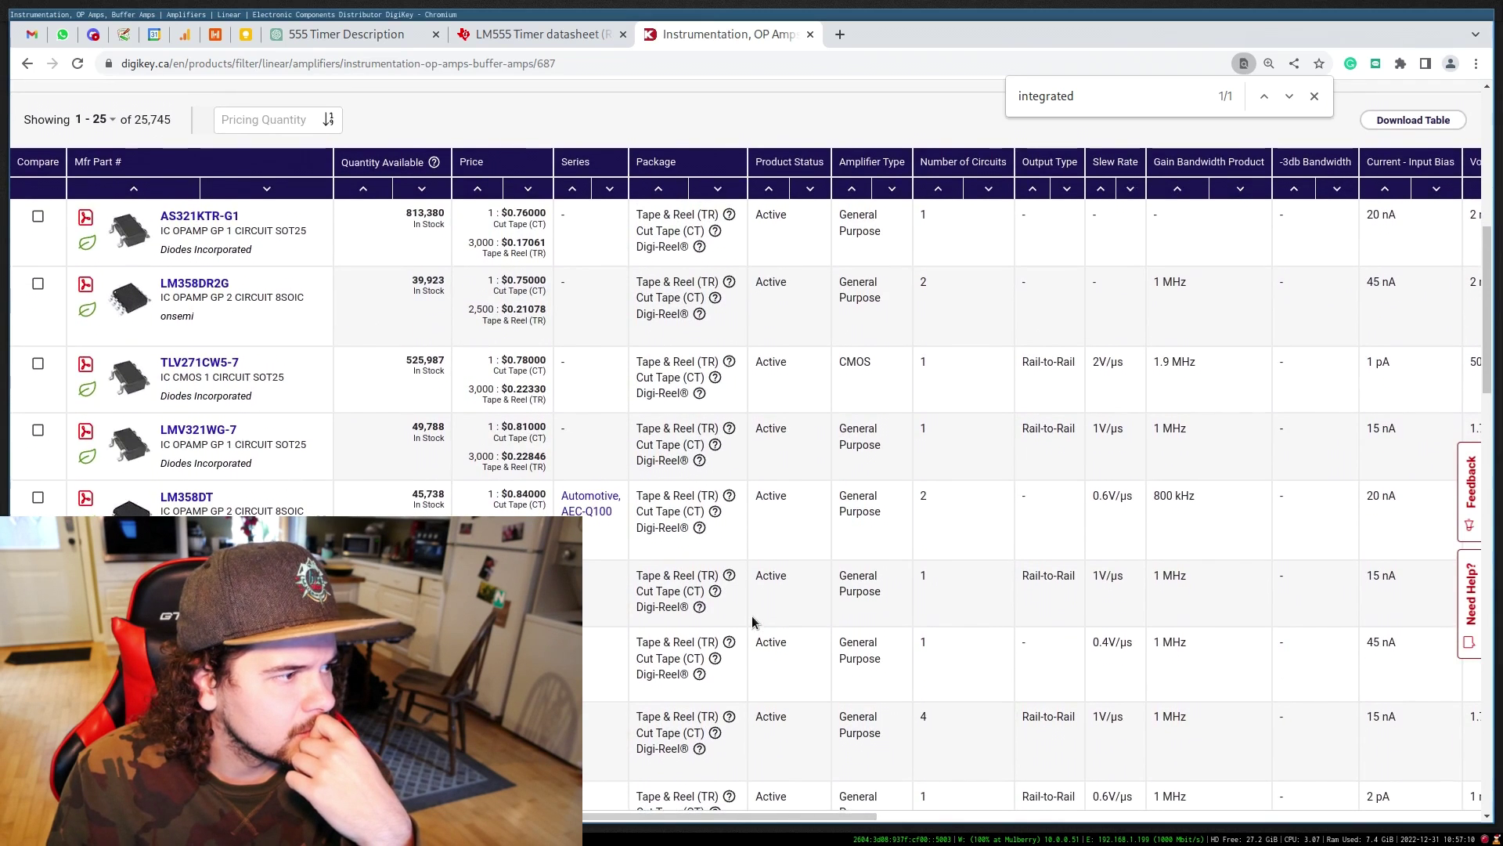
scroll(752, 616, "up", 2)
scroll(752, 616, "down", 1)
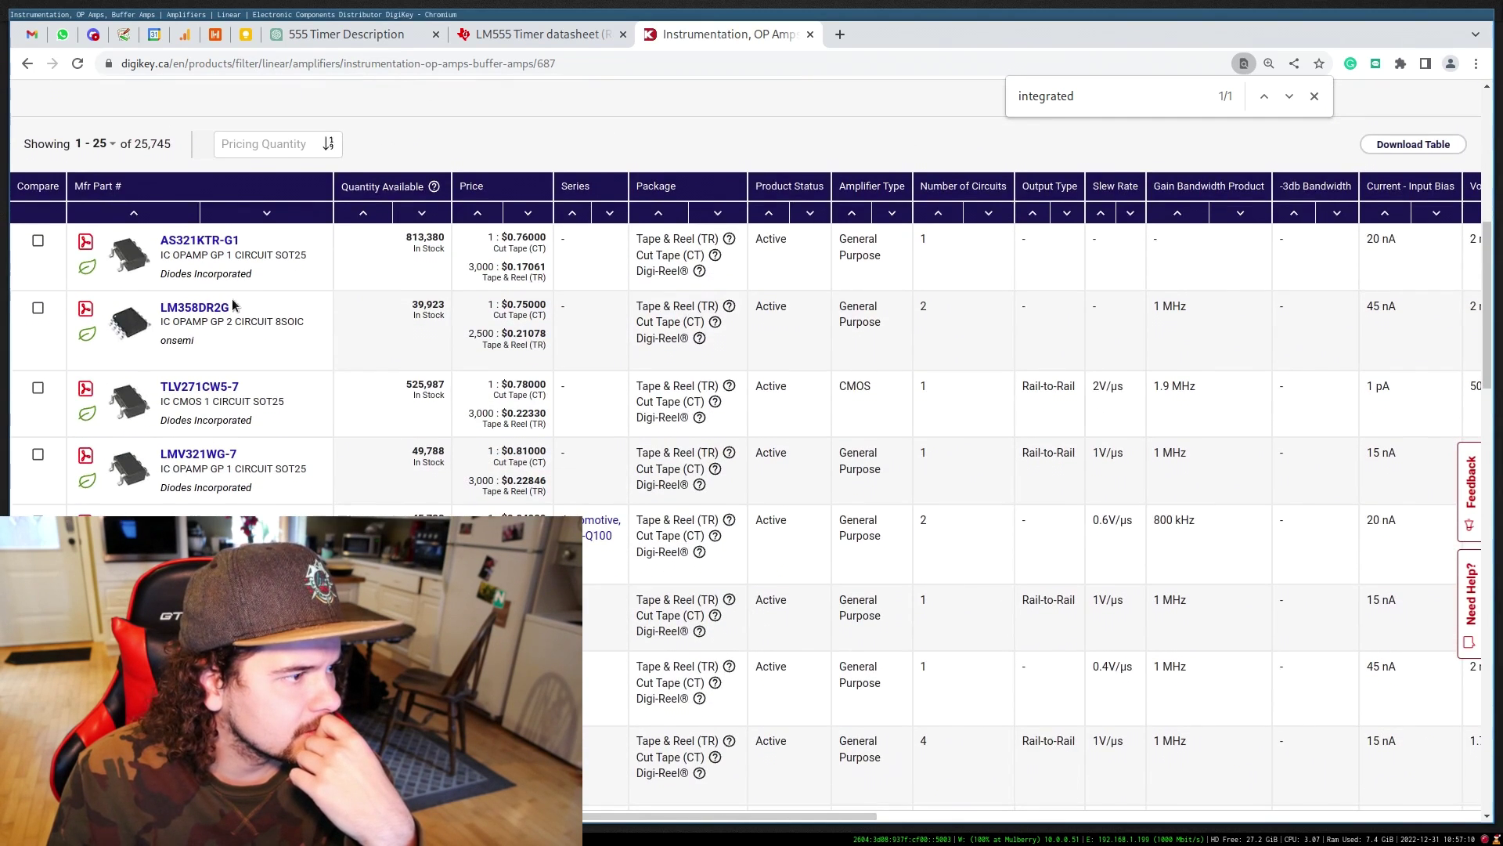
left_click_drag(255, 316, 146, 307)
key("ctrl+c")
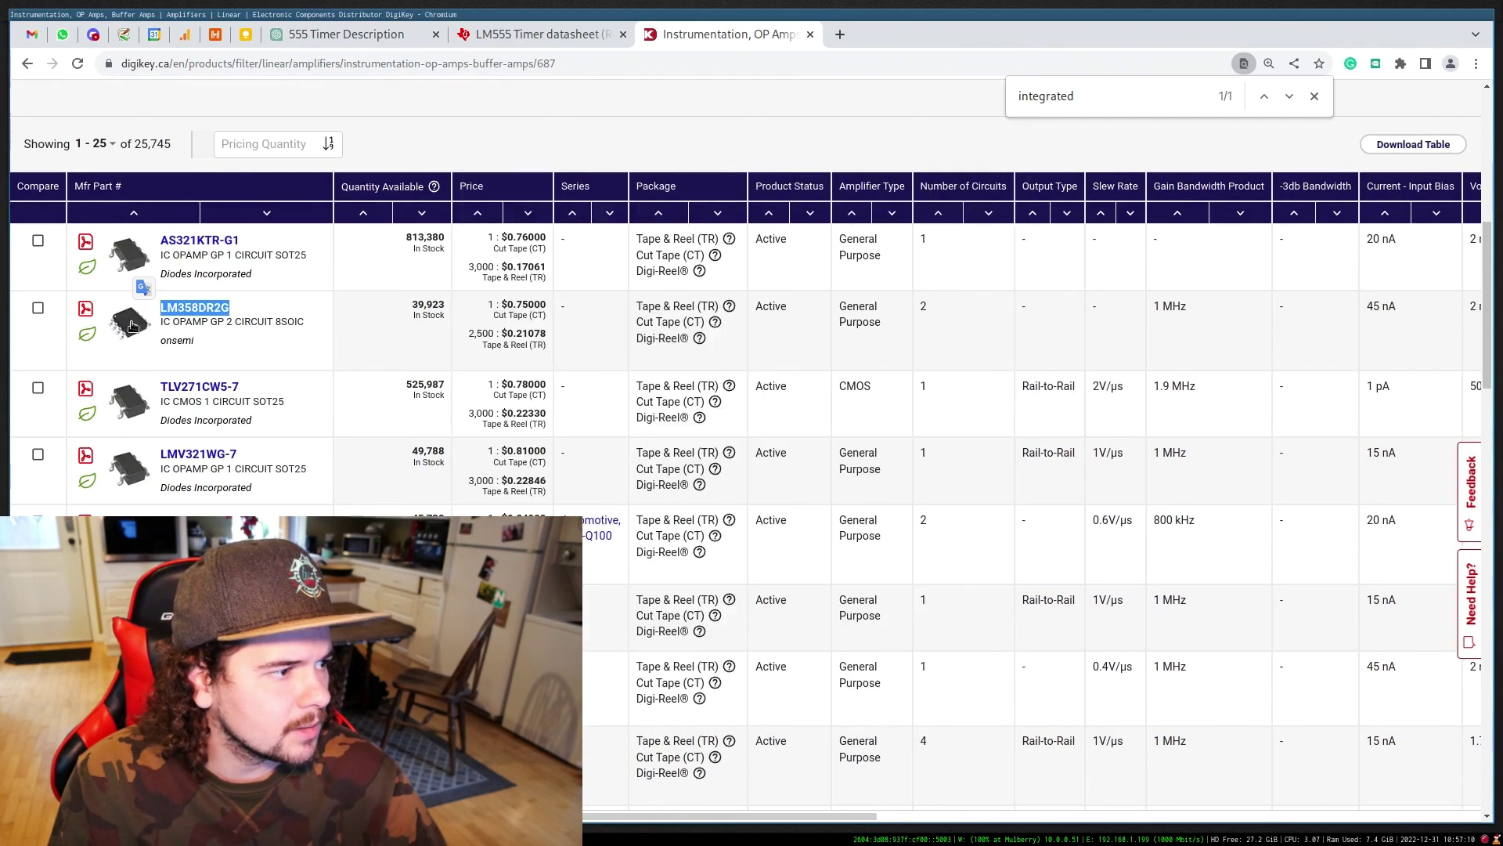
mouse_move(124, 326)
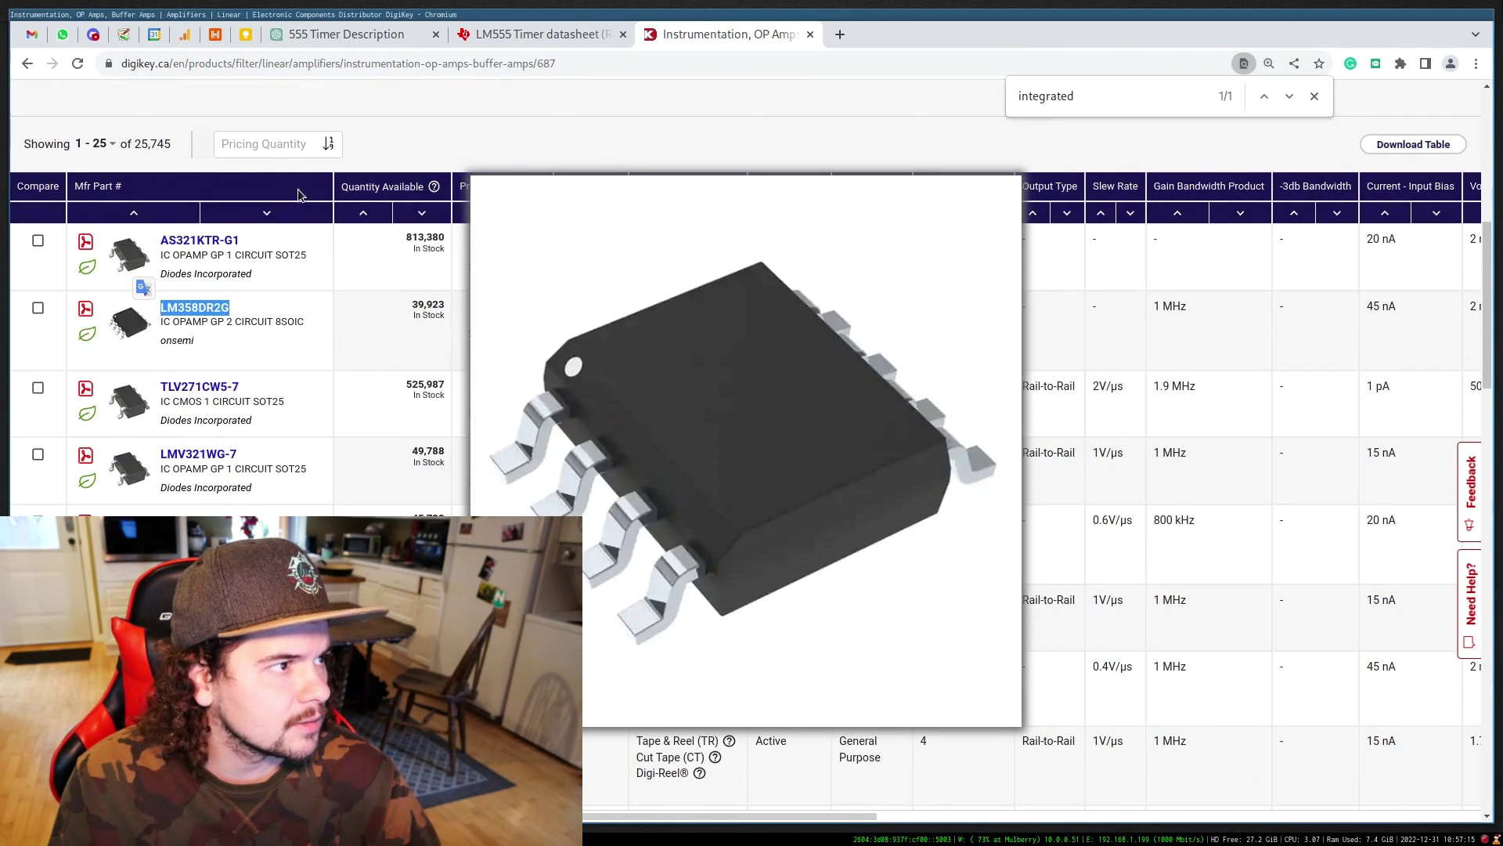
In the 555 Timer Description chat, ask ChatGPT 'Do you know about the LM358DR2G'.
left_click(347, 33)
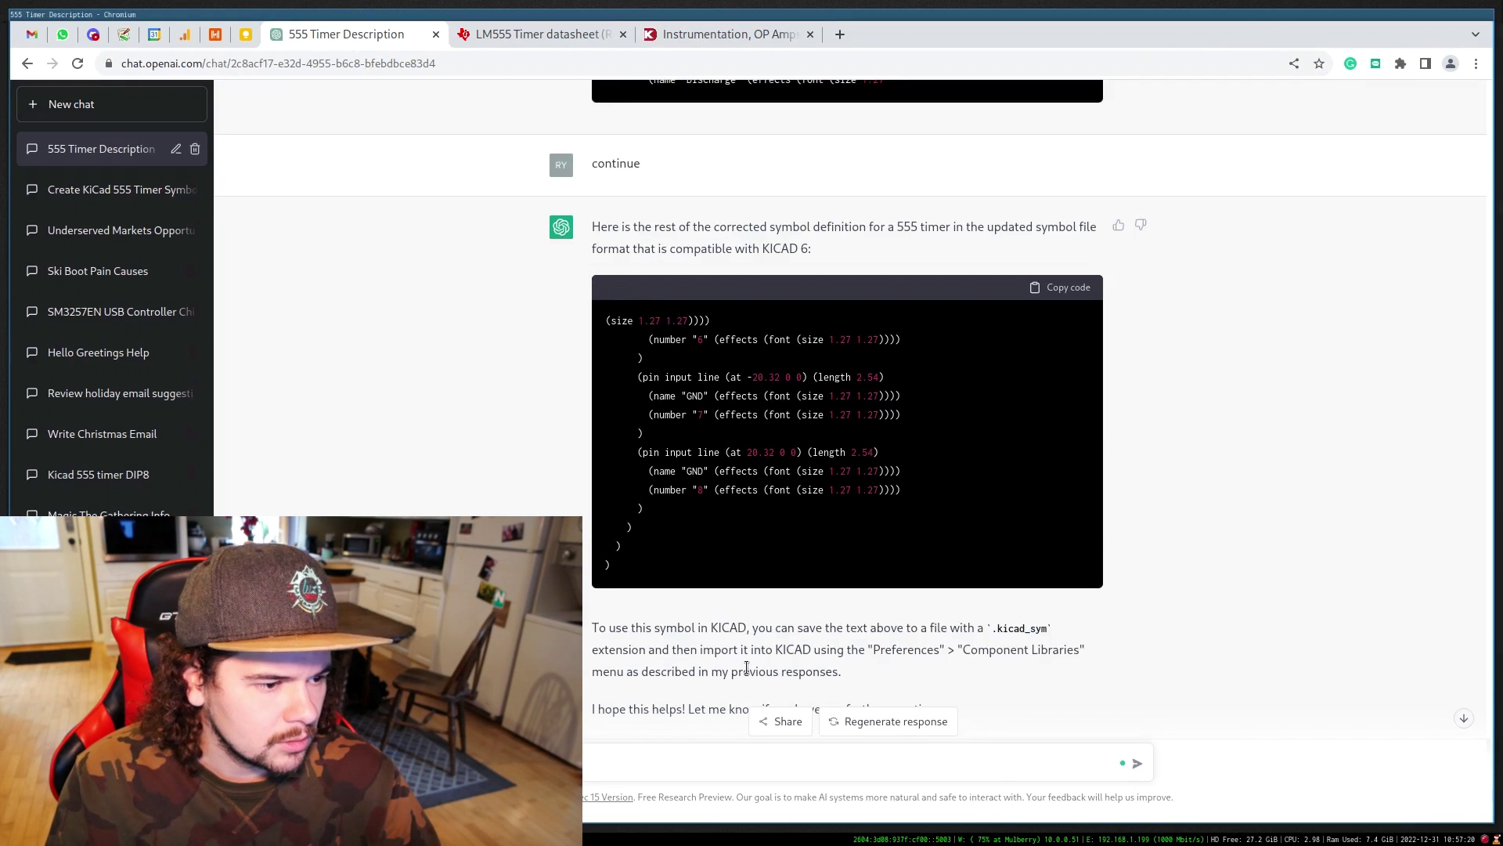
scroll(746, 667, "down", 2)
left_click(655, 757)
type("yo")
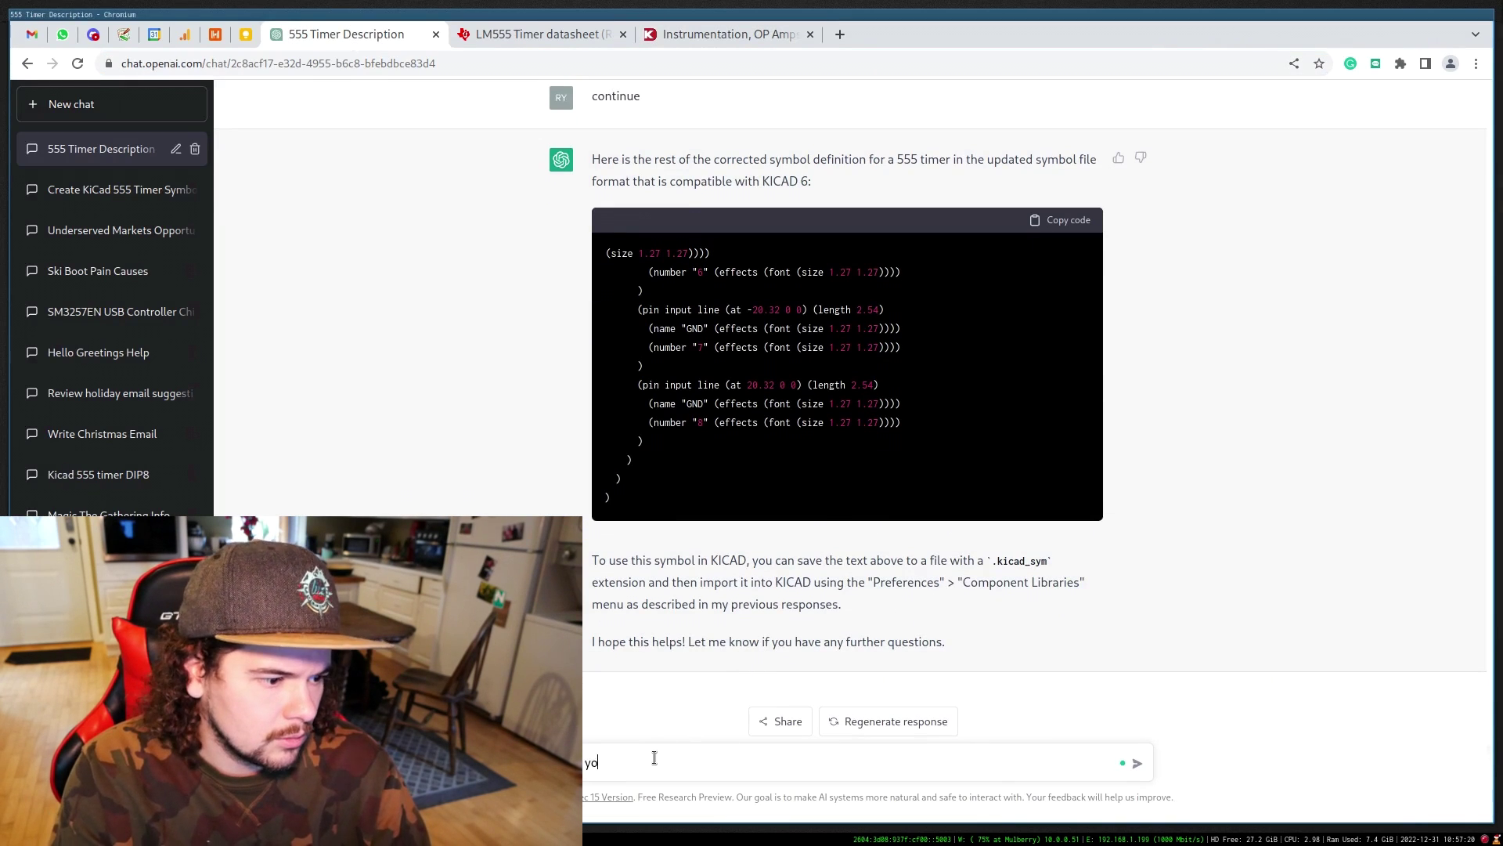
type("u know about the")
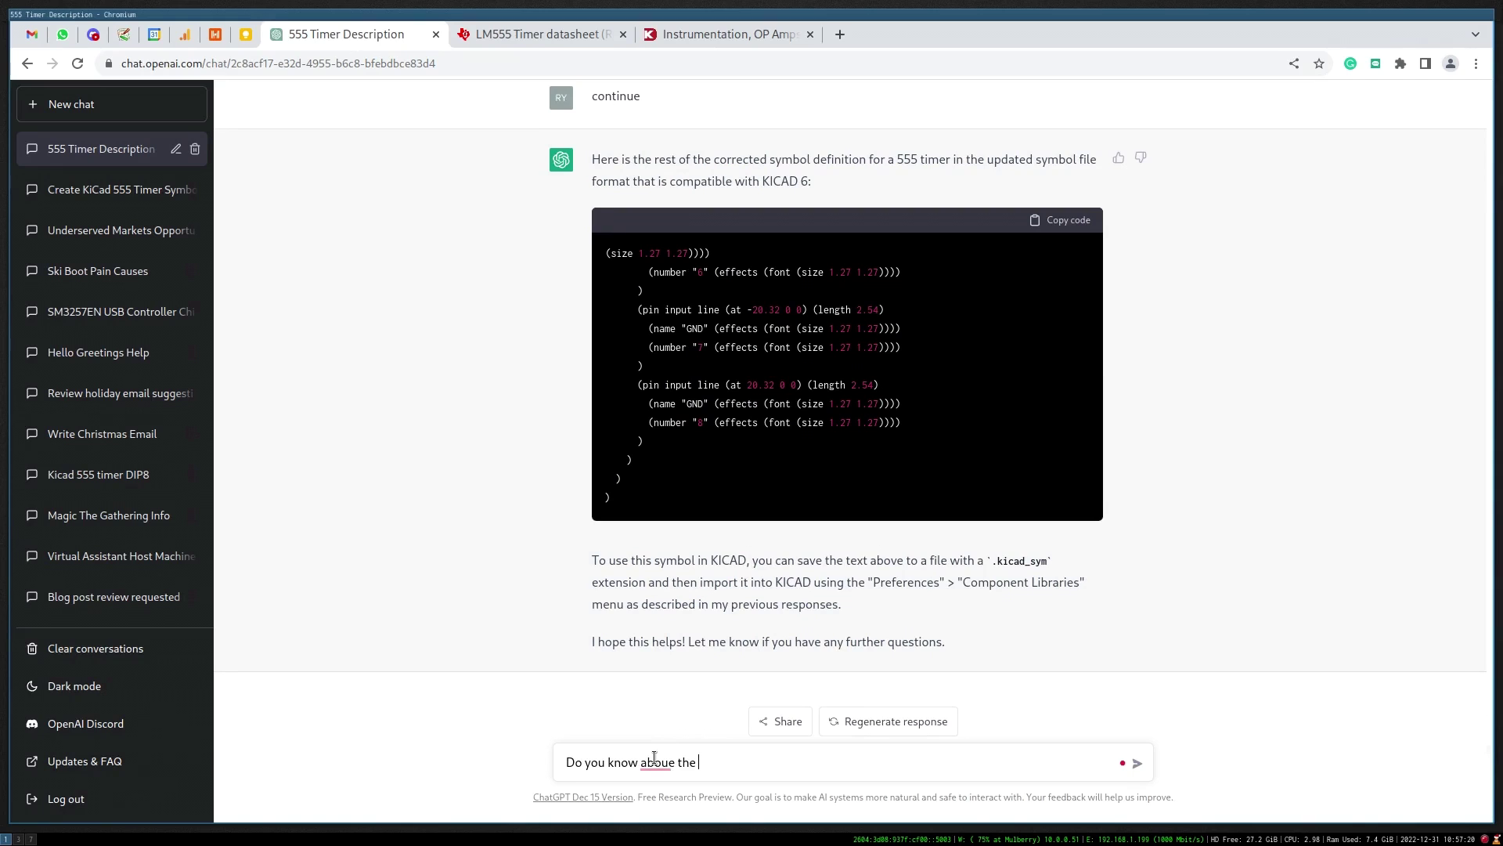
key("ctrl+v")
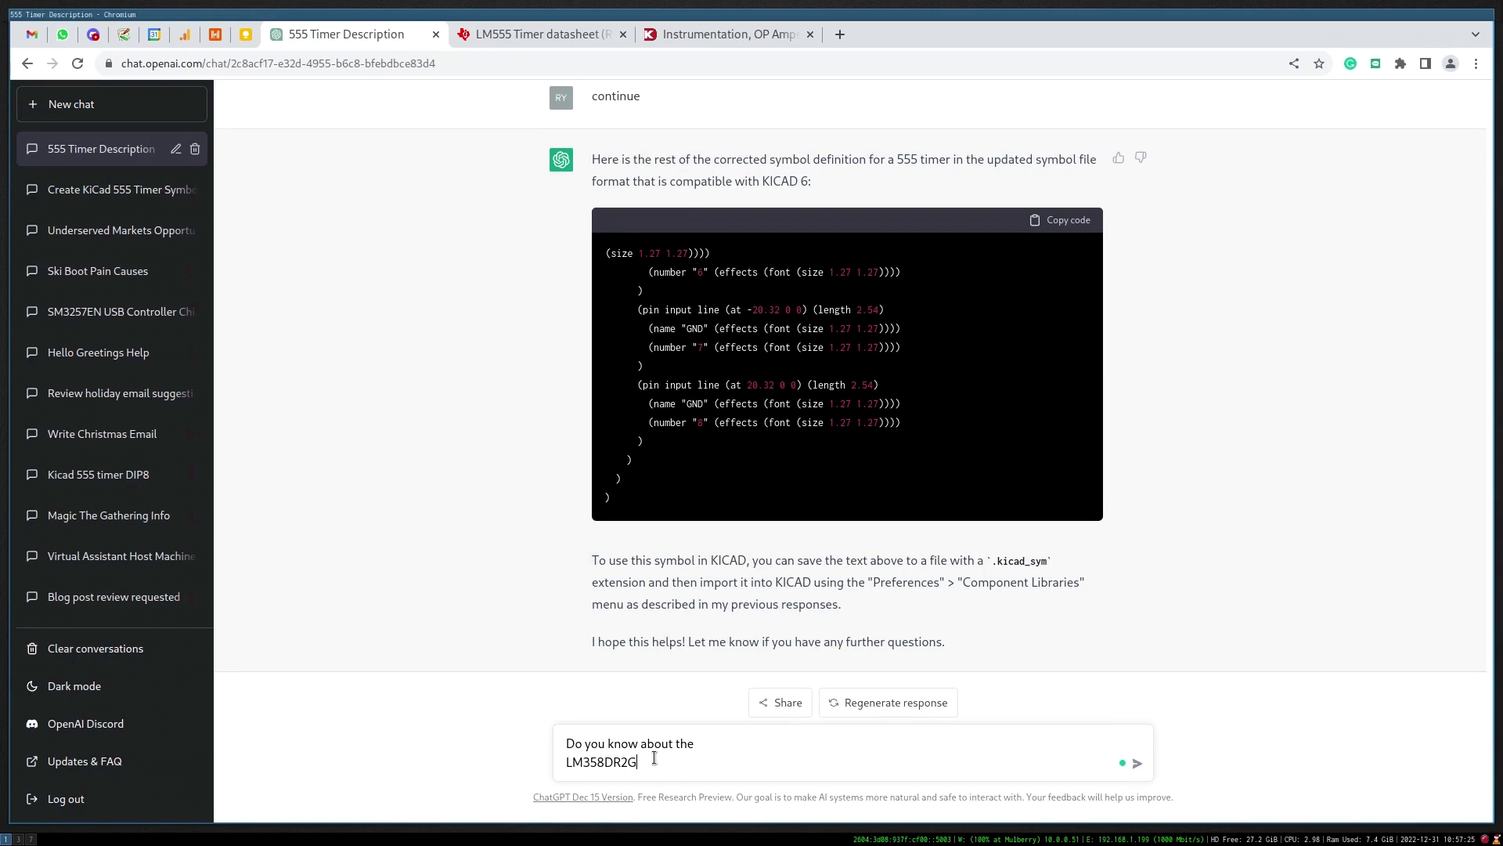
key("BackSpace")
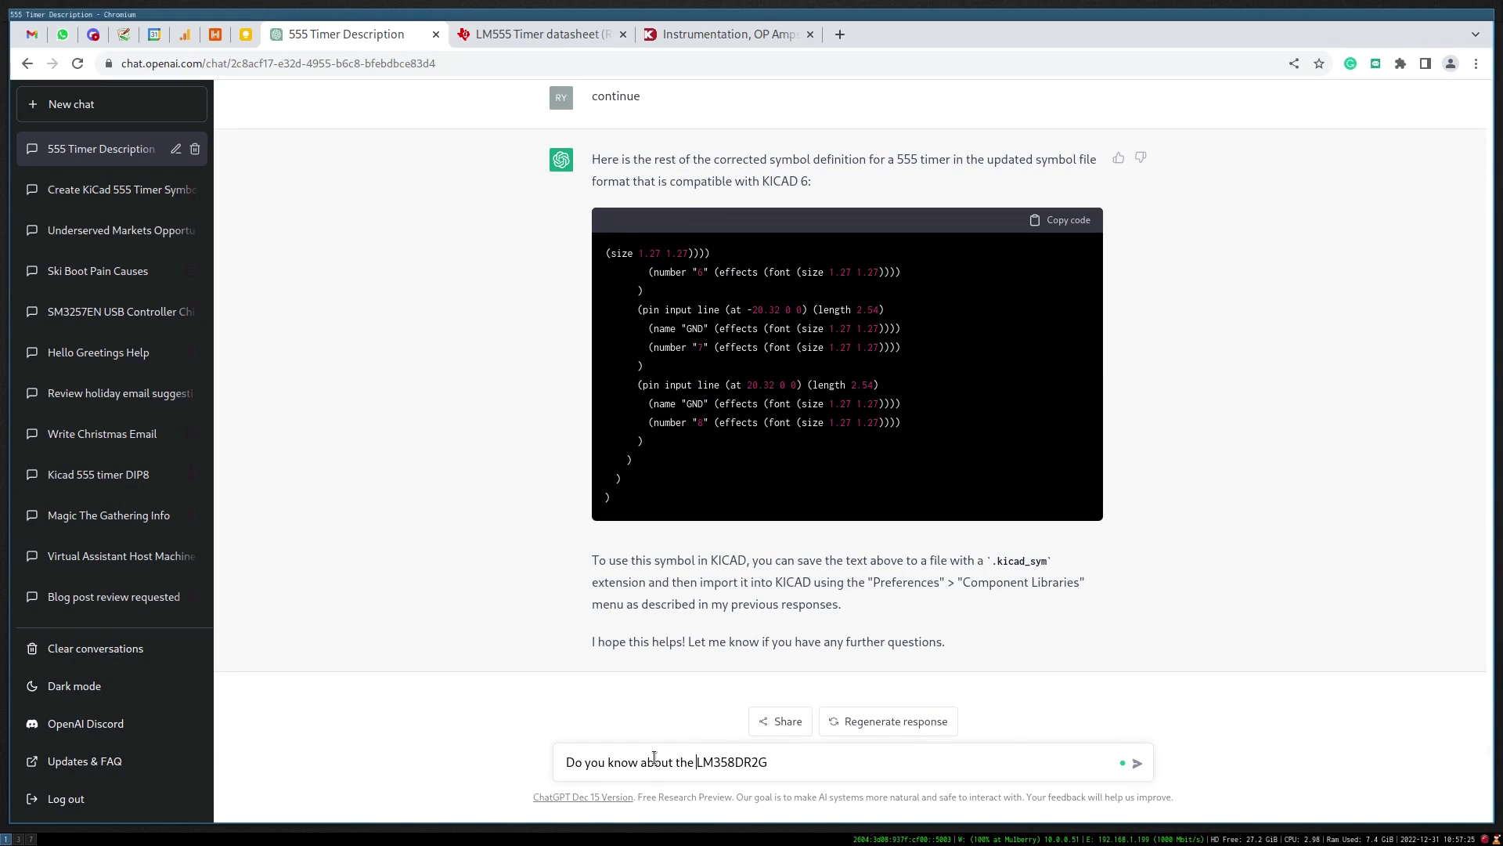
key("Return")
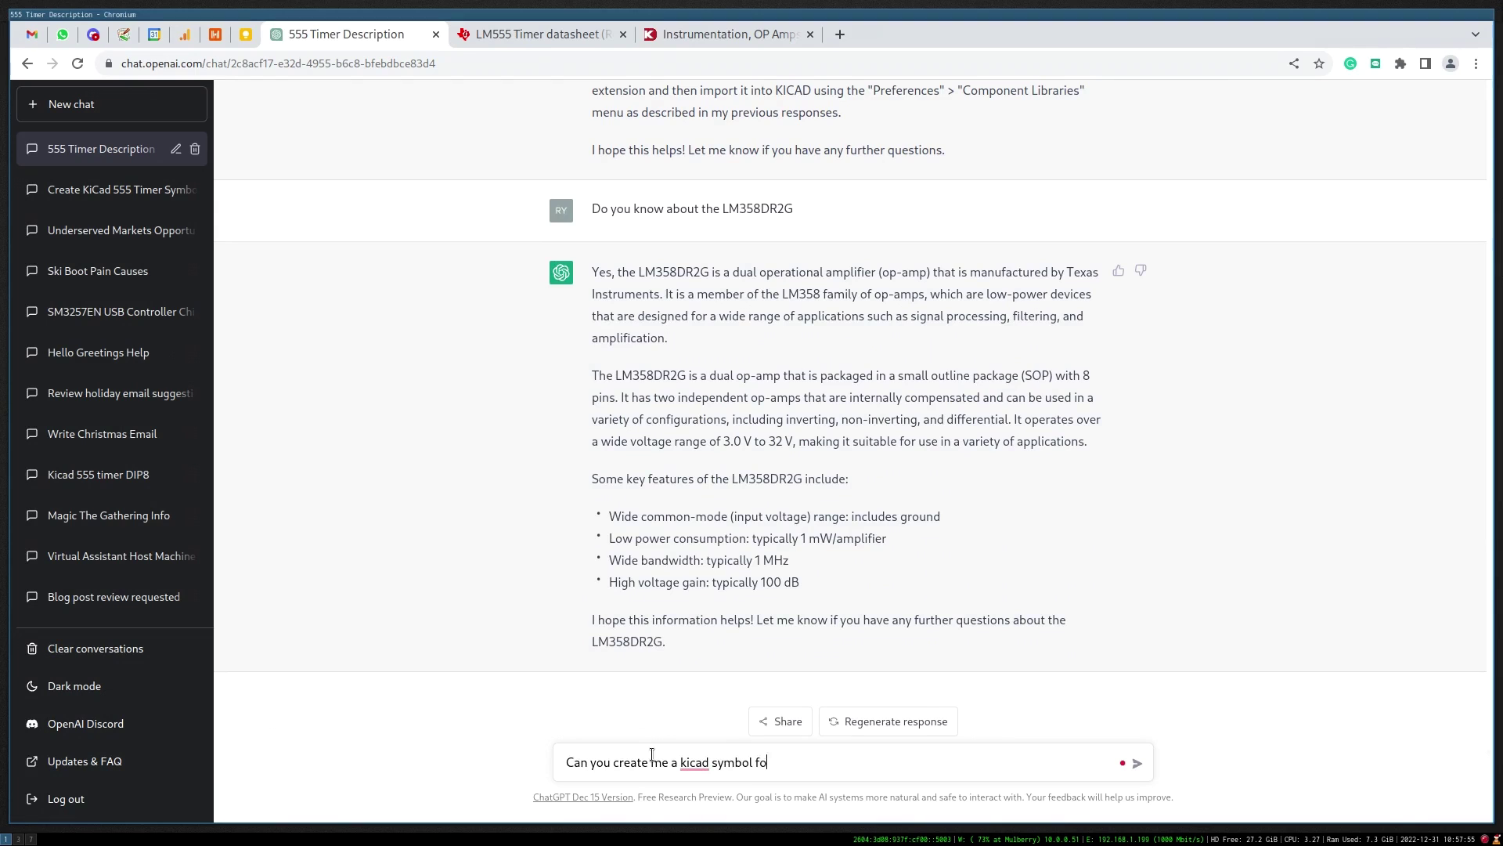
Request a KiCad 6 symbol for the LM358DR2G, then return to the Digi-Key listing.
type("LM358DR2G")
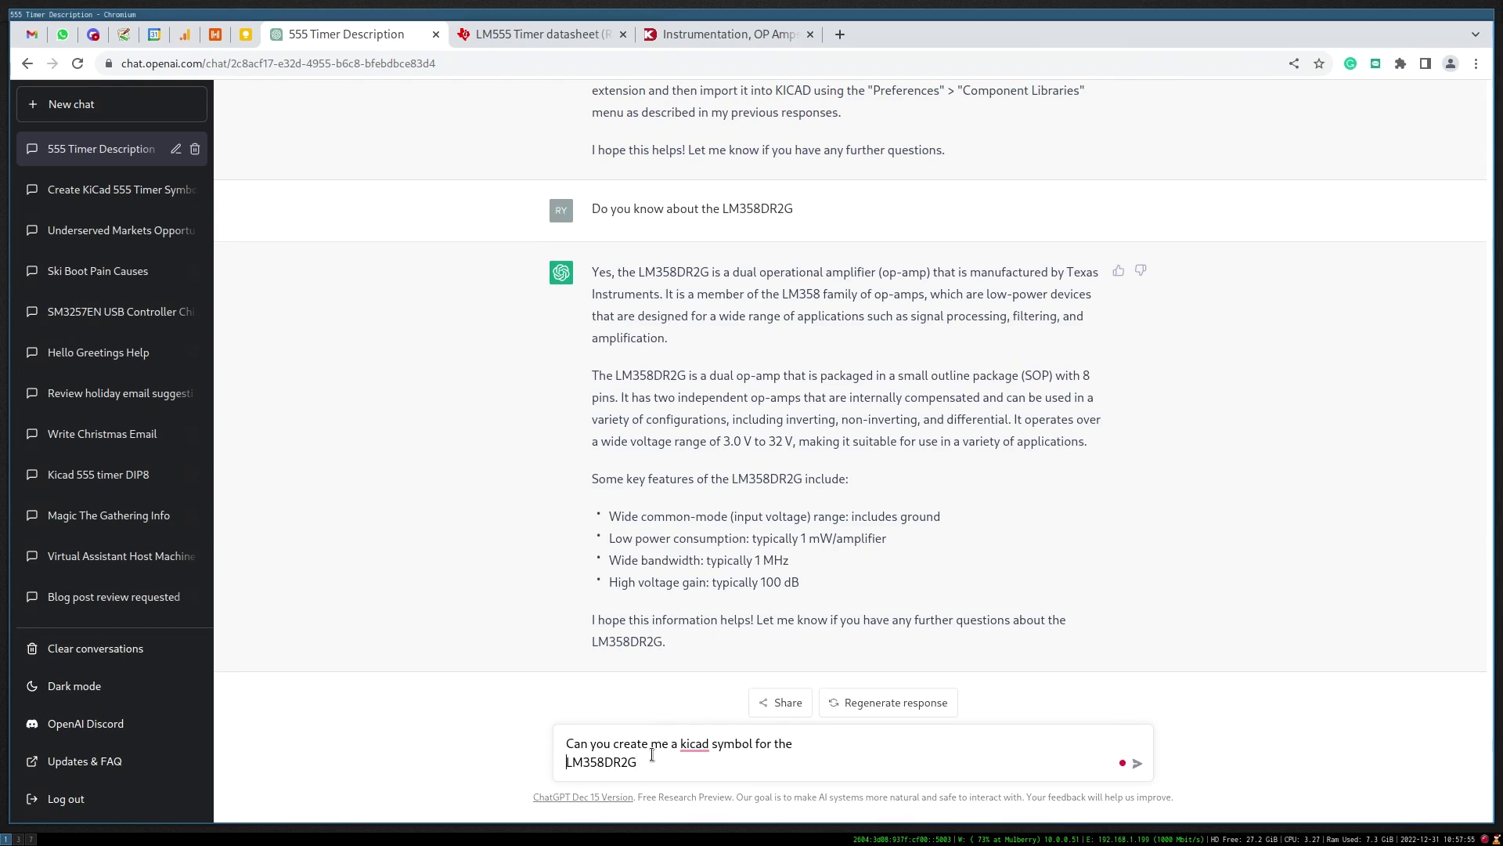
key("Return")
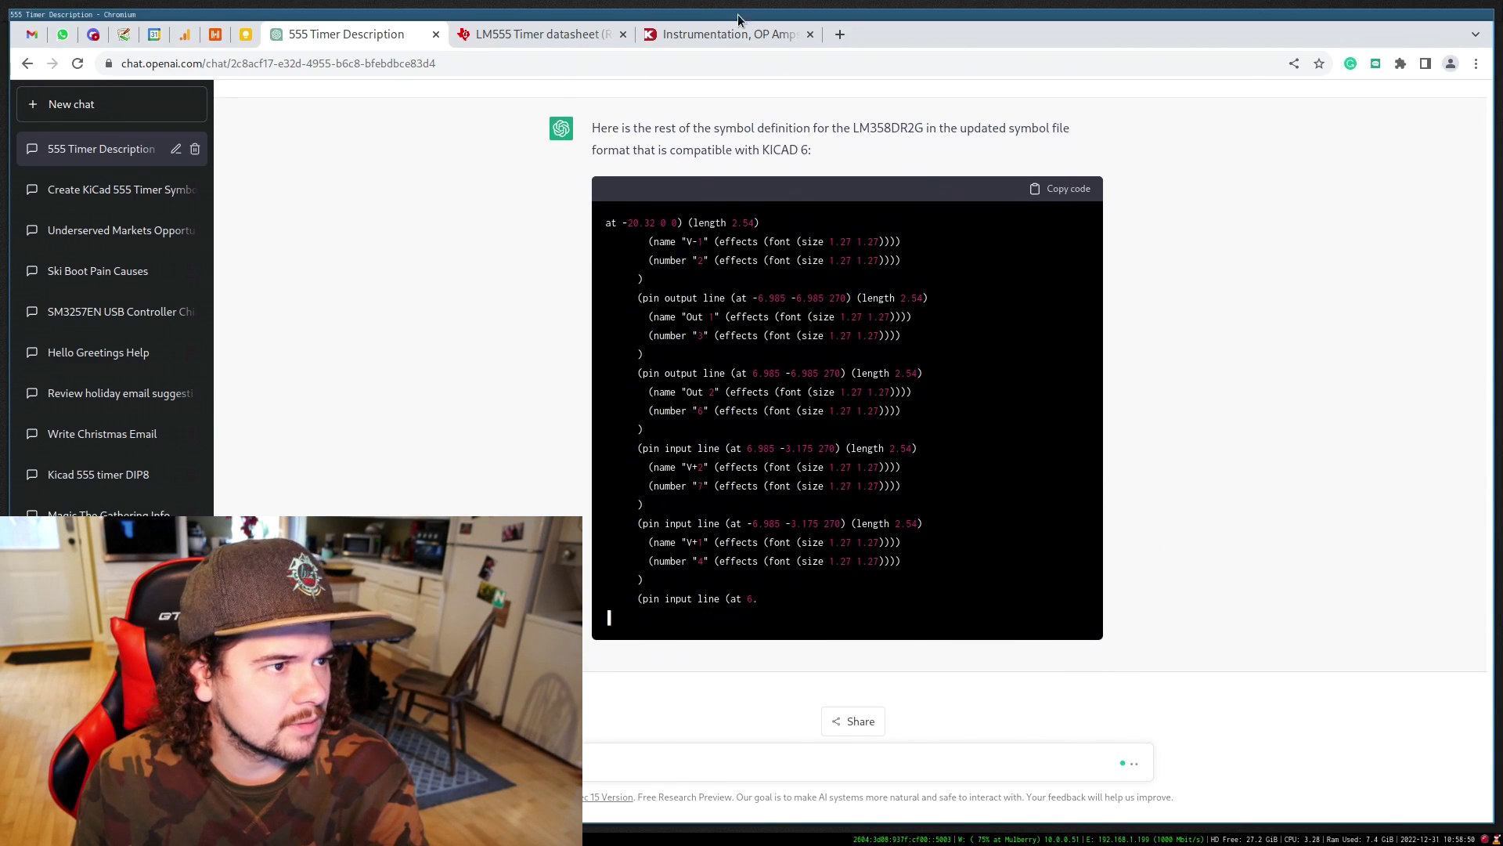
left_click(732, 34)
Open the onsemi LM358DR2G datasheet PDF from its Digi-Key page and view the pin connections.
double_click(221, 307)
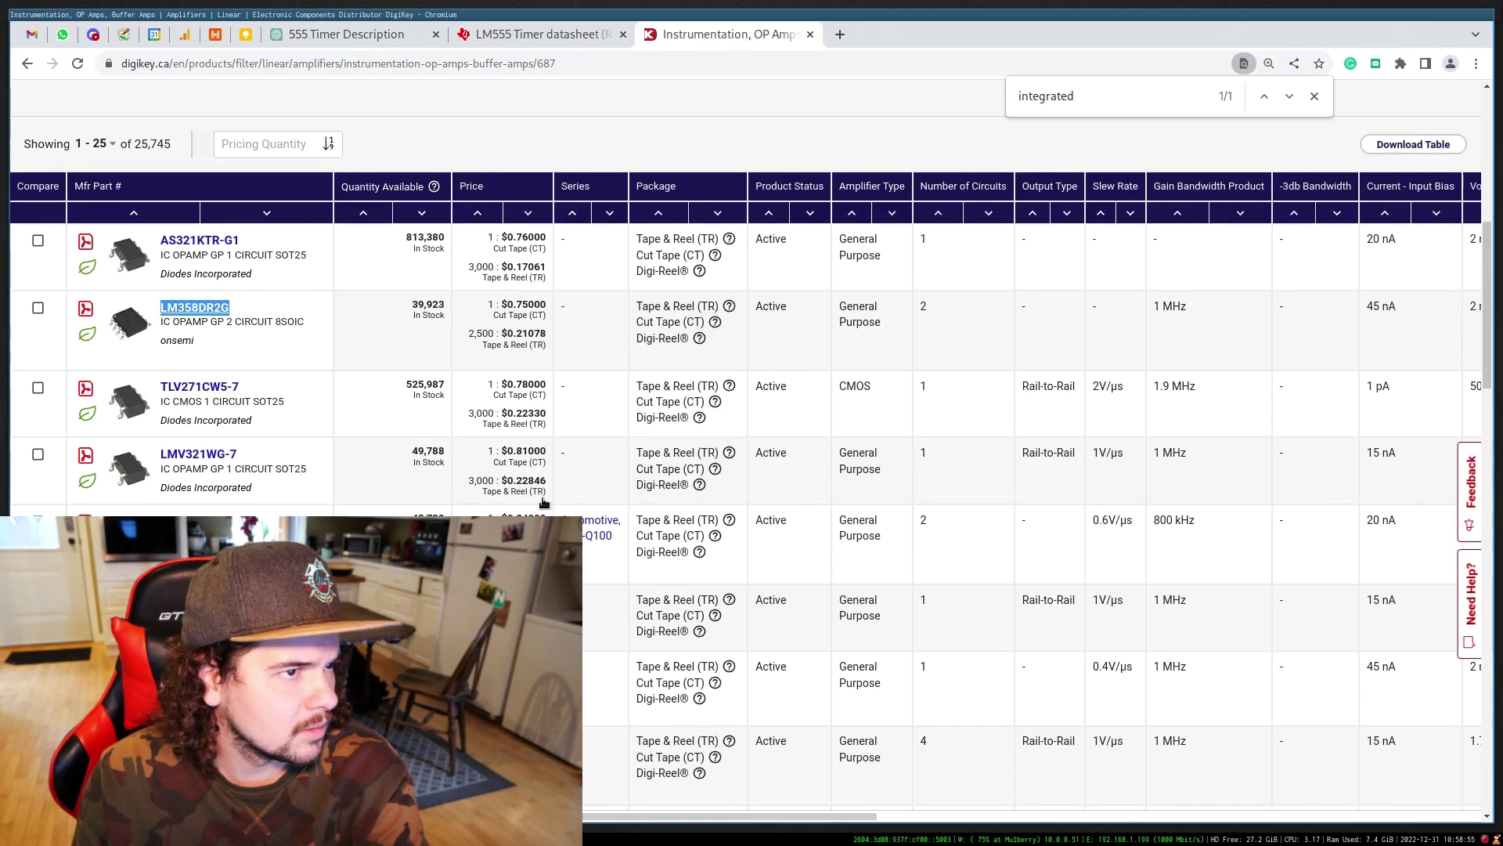
left_click(200, 308)
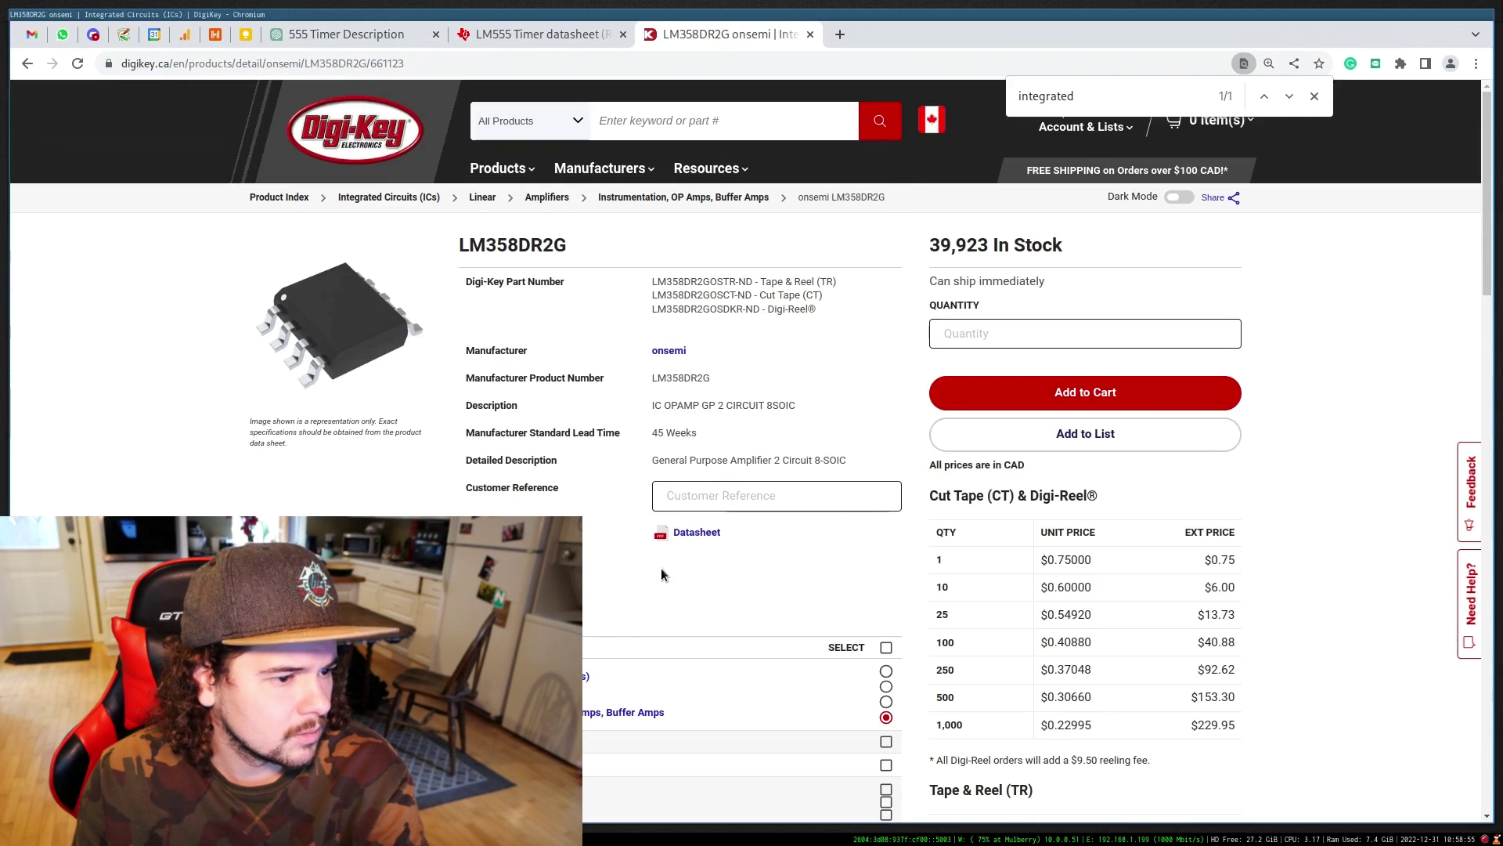
left_click(697, 533)
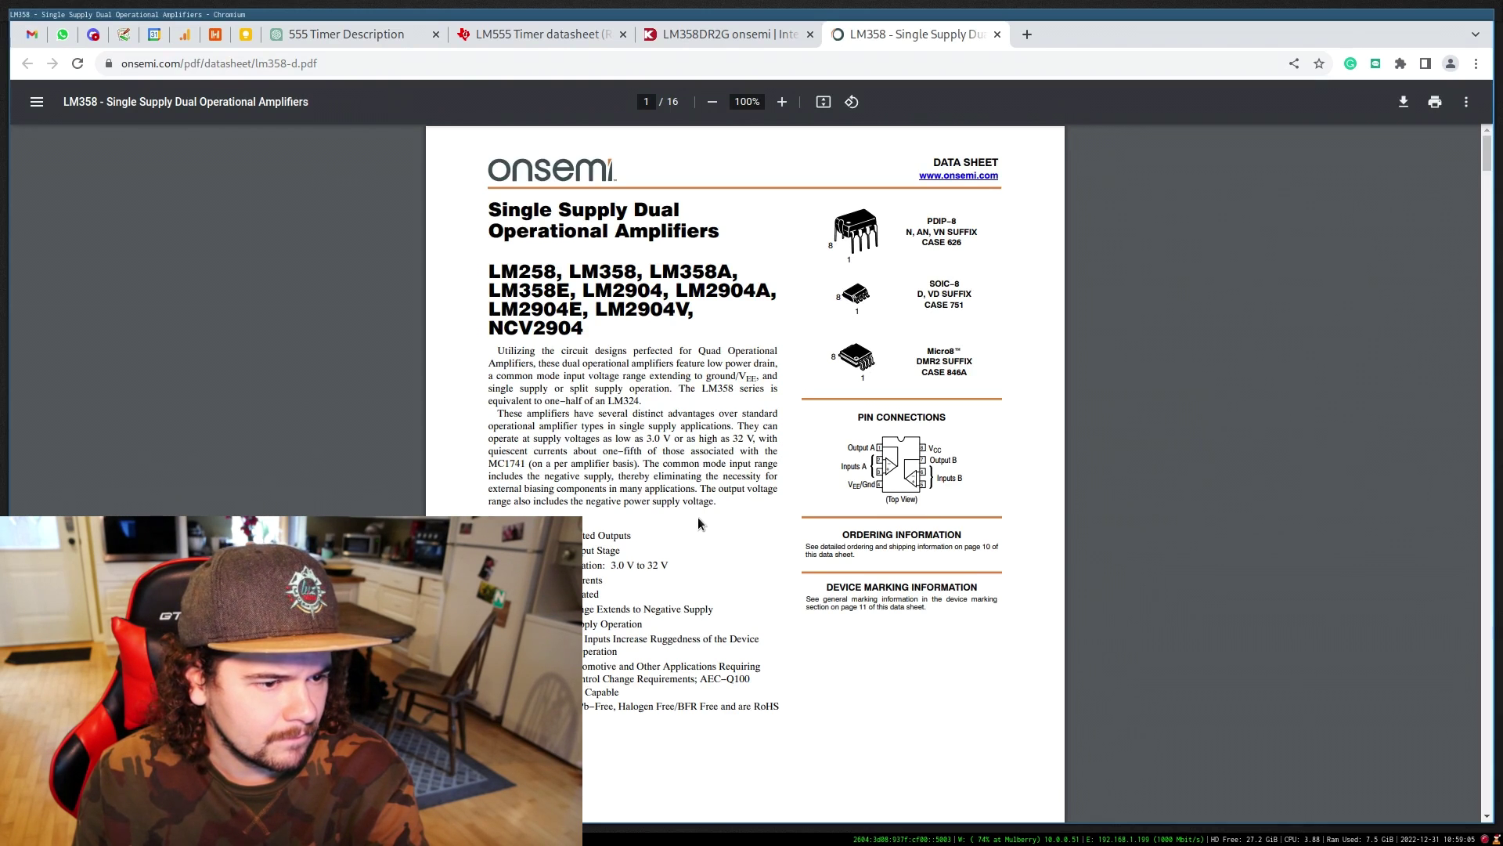
scroll(774, 491, "up", 6, "ctrl")
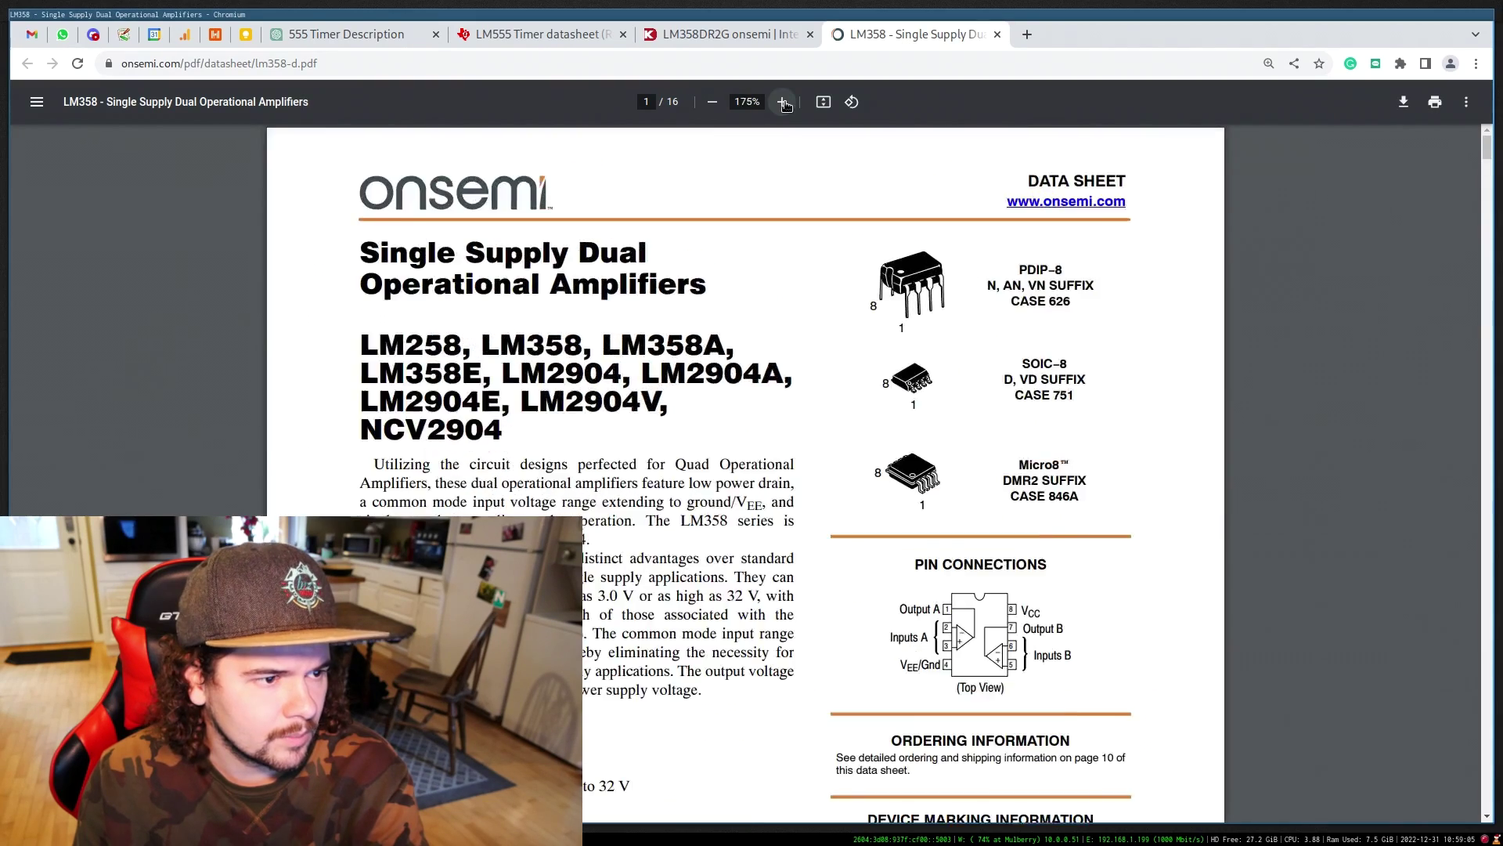
scroll(774, 491, "down", 7)
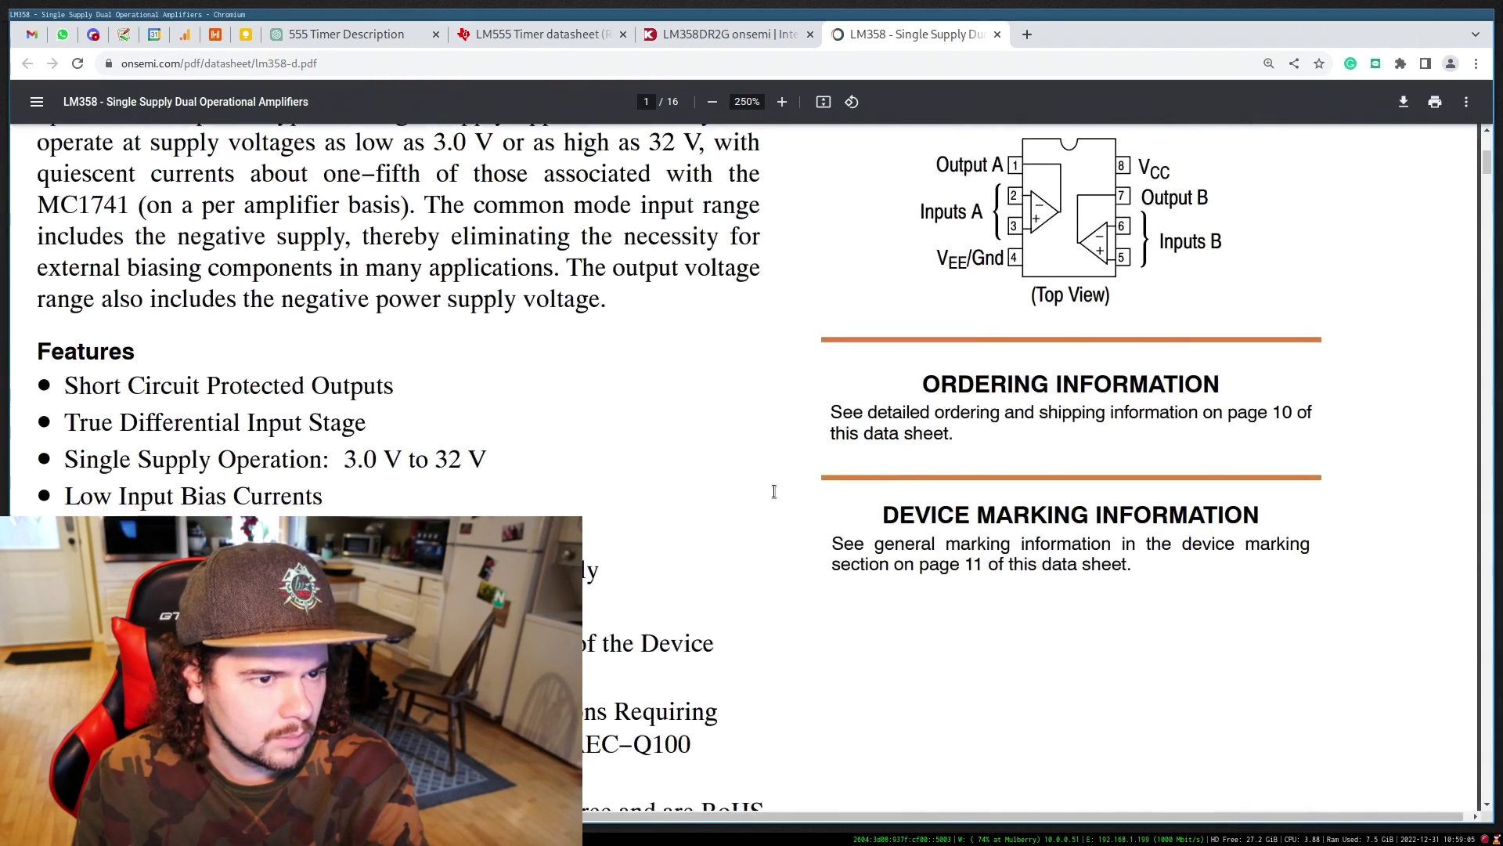
scroll(742, 335, "right", 1)
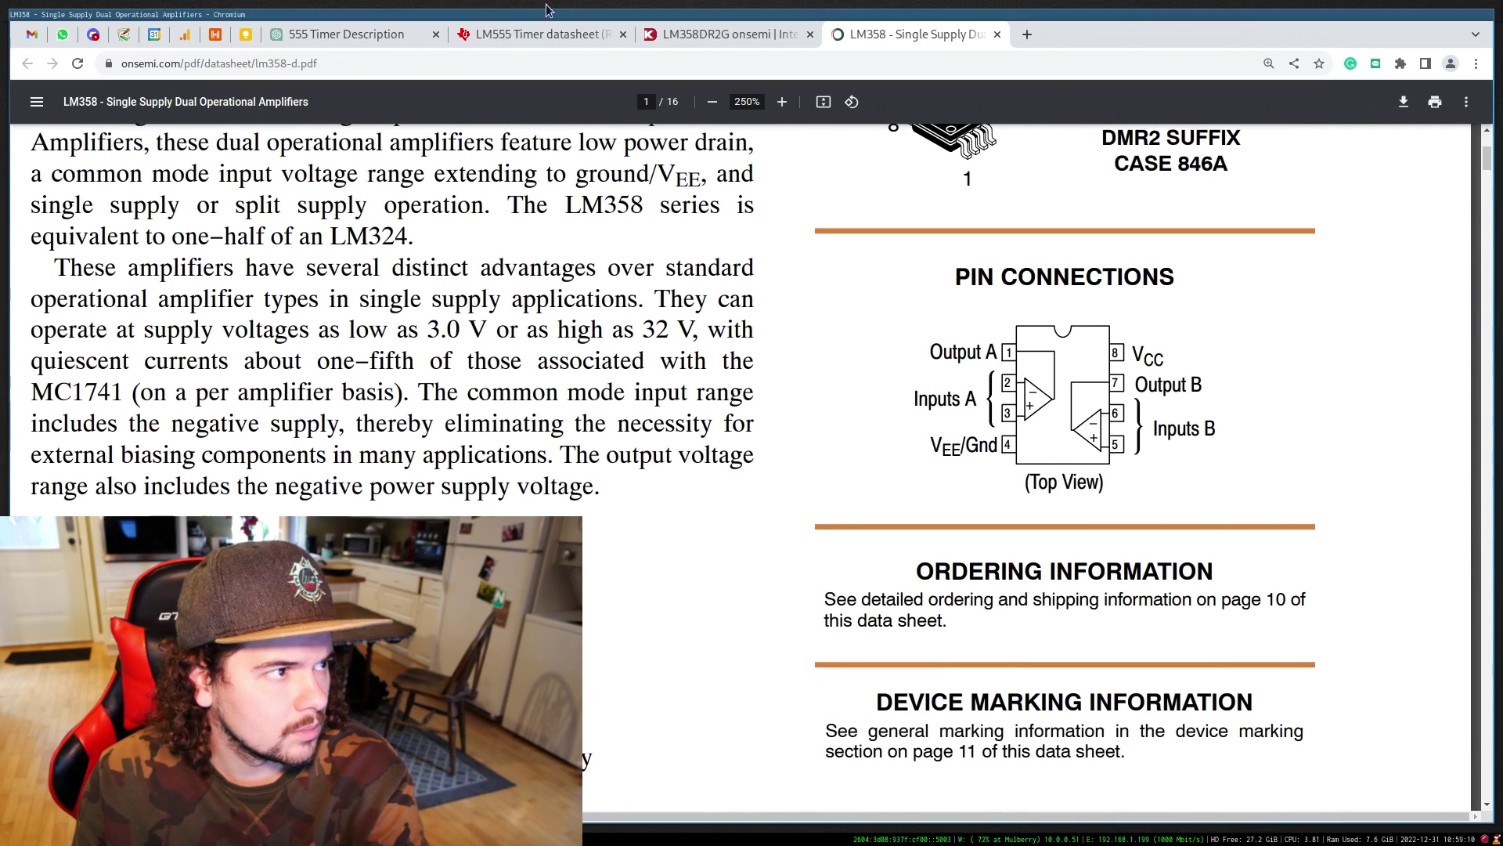
Review the generated LM358DR2G symbol code in the ChatGPT conversation.
left_click(369, 39)
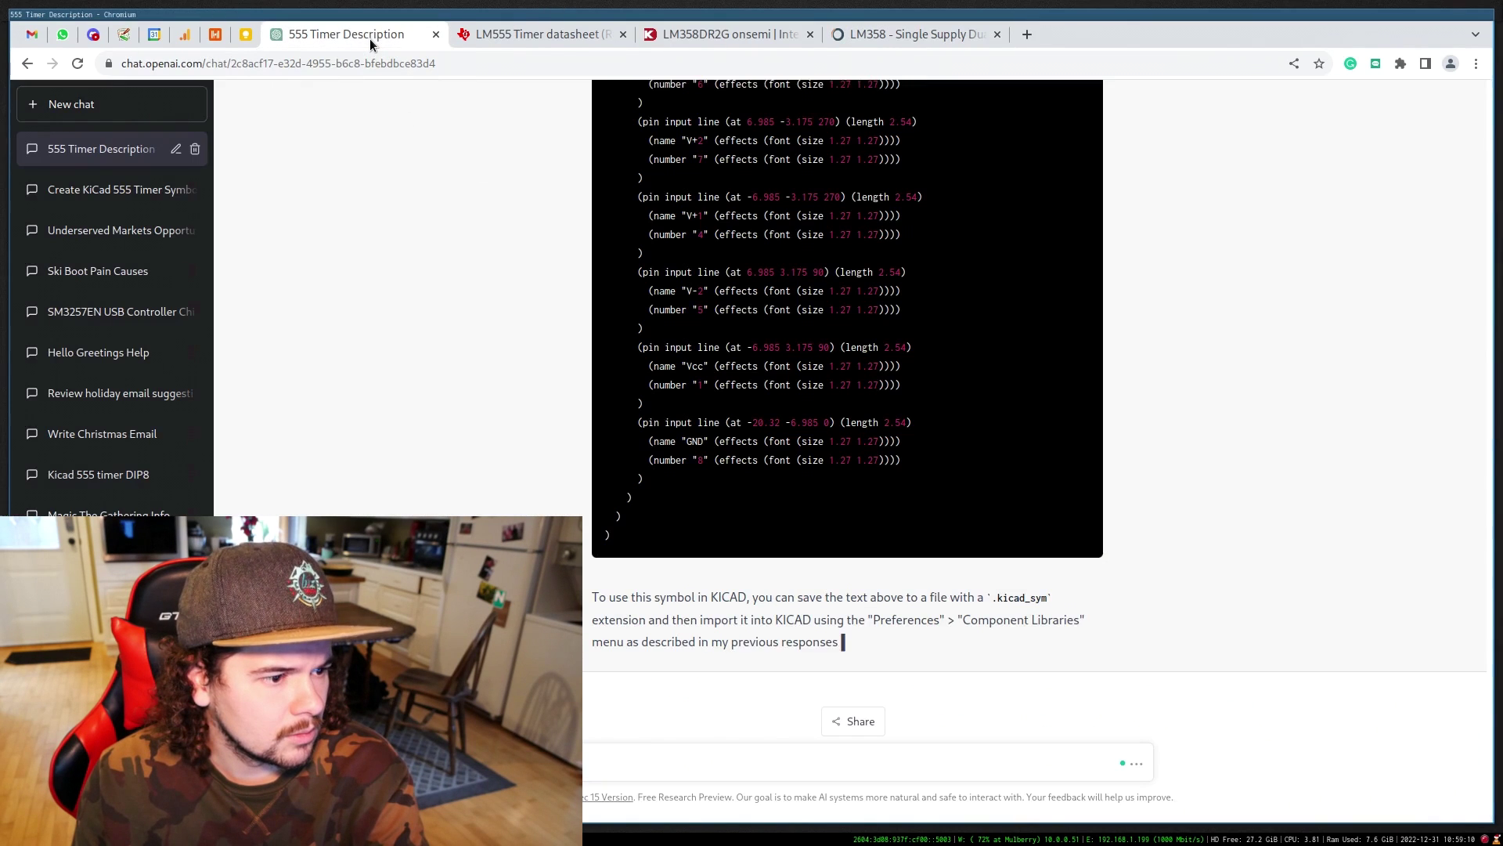
scroll(643, 408, "up", 5)
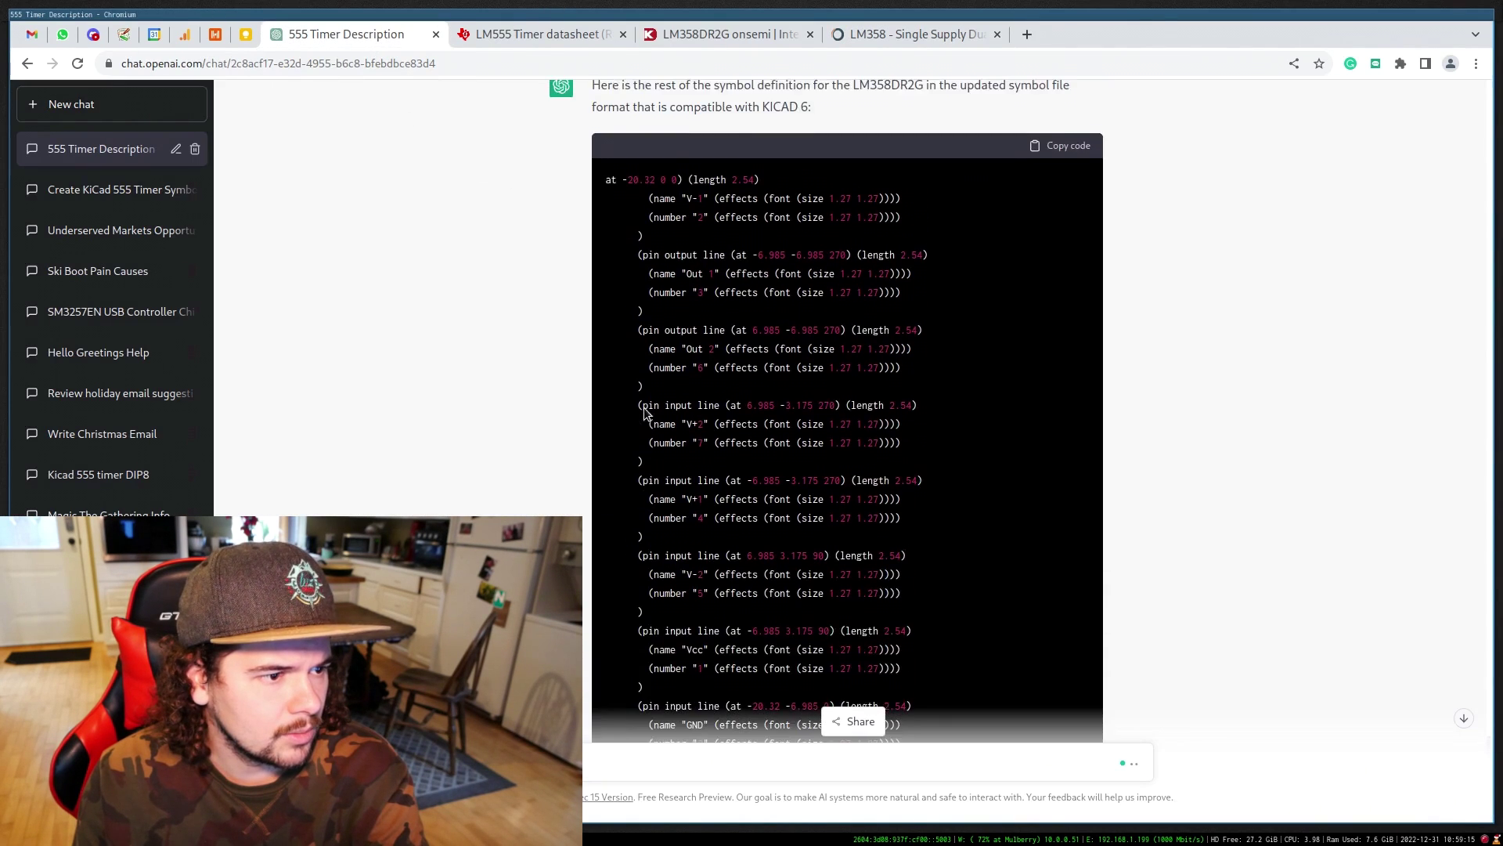
scroll(644, 408, "up", 1)
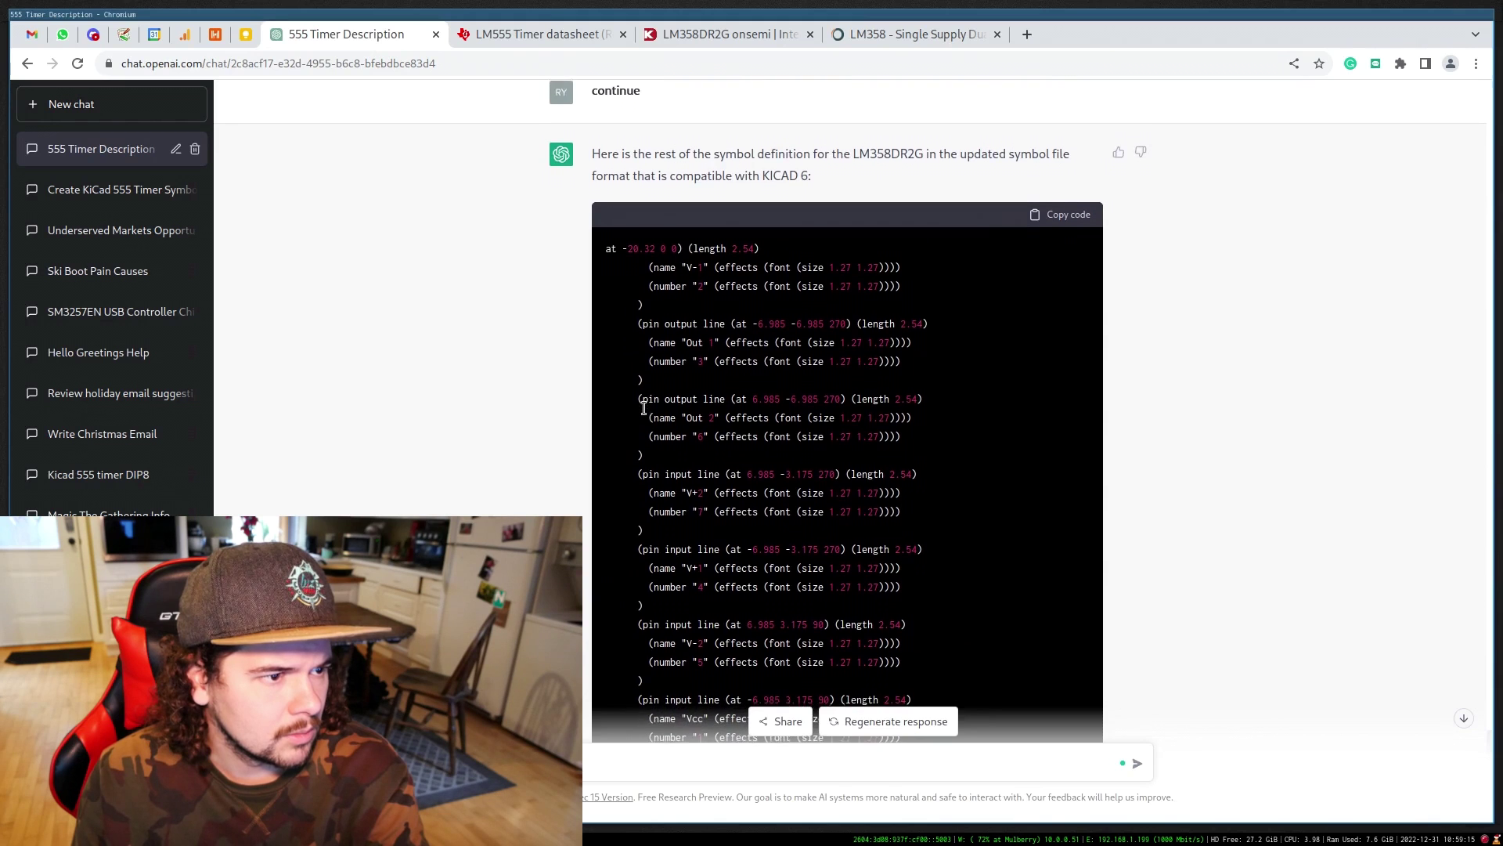
scroll(772, 453, "down", 2)
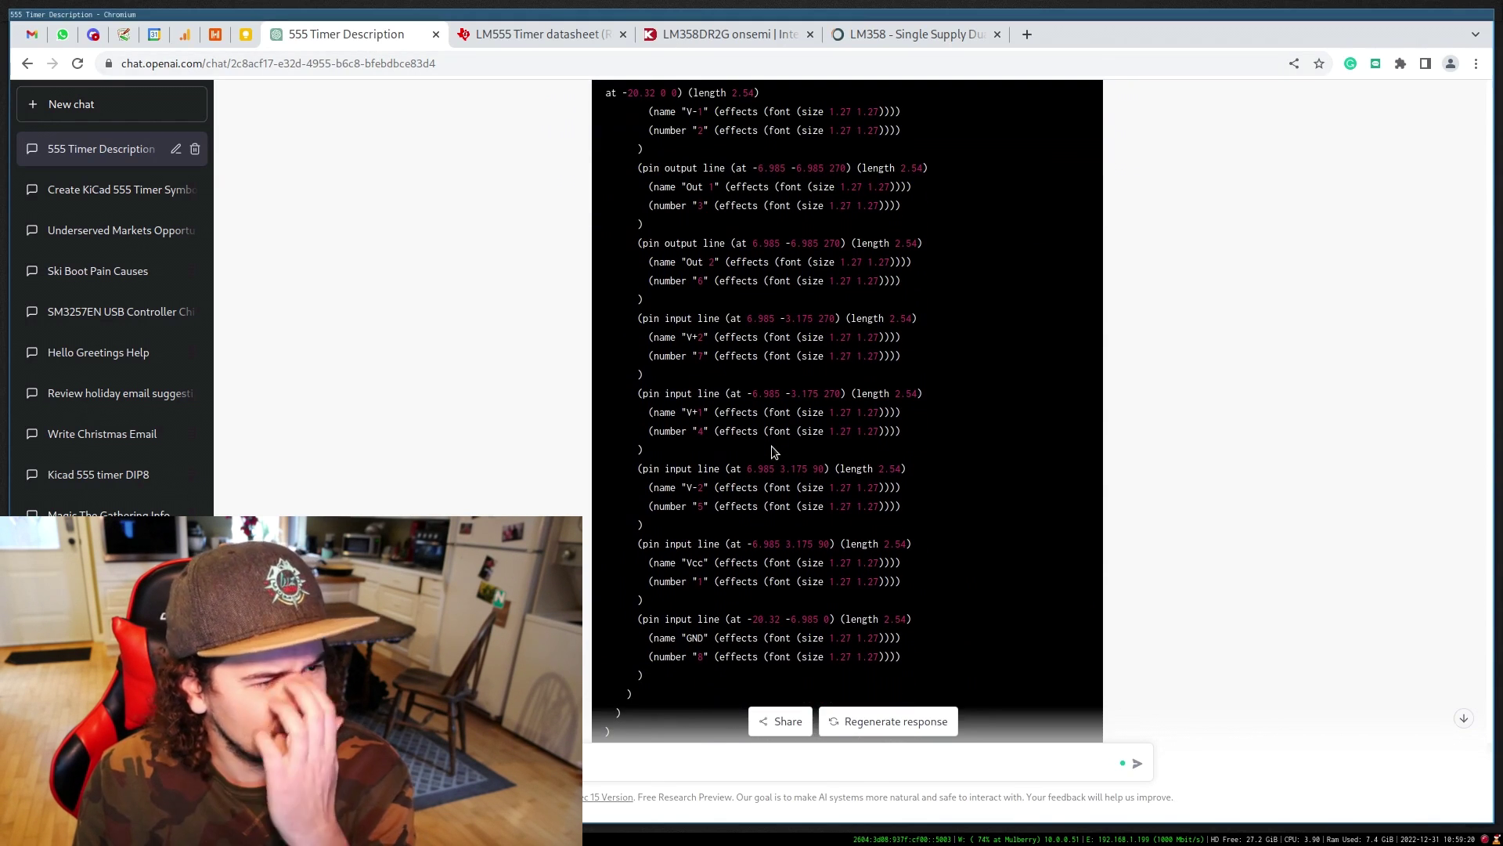
scroll(772, 447, "up", 2)
scroll(772, 452, "up", 4)
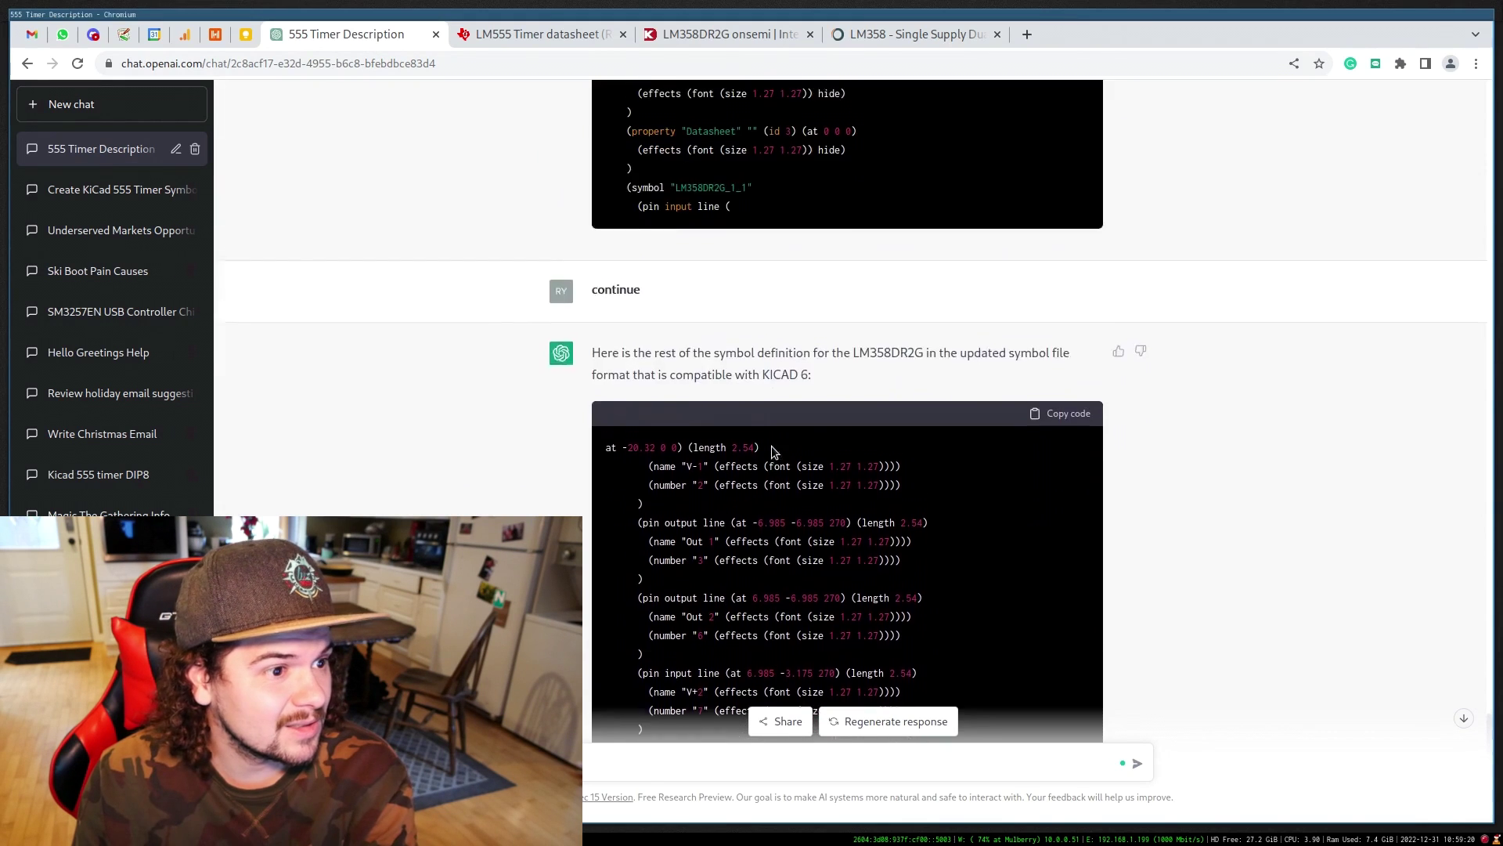
scroll(772, 452, "down", 5)
scroll(772, 450, "up", 1)
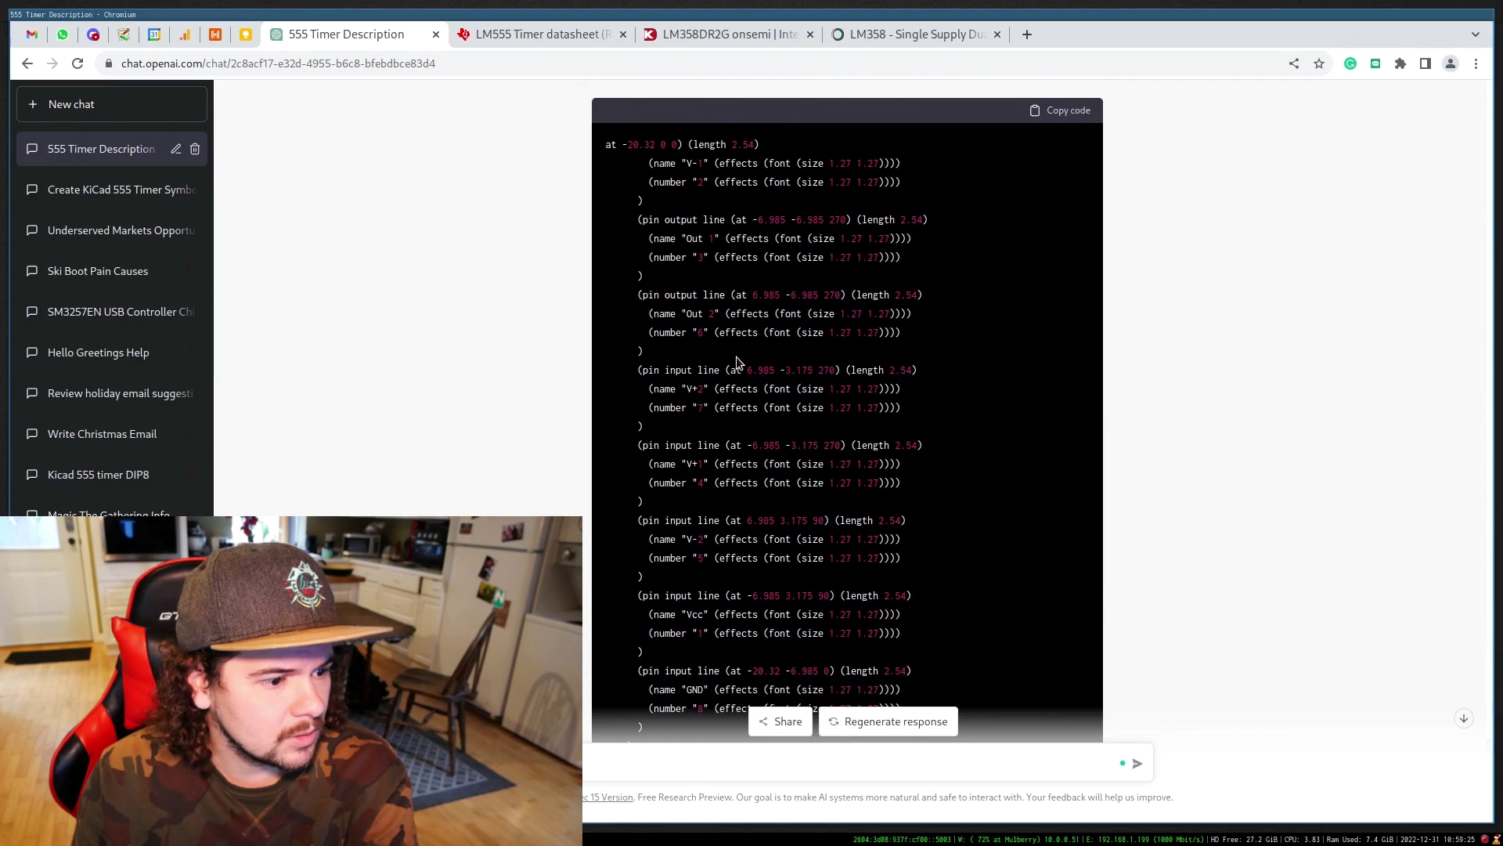
scroll(736, 358, "down", 1)
Close the LM555 datasheet tab, glance at the LM358 PDF, and return to ChatGPT.
left_click(487, 38)
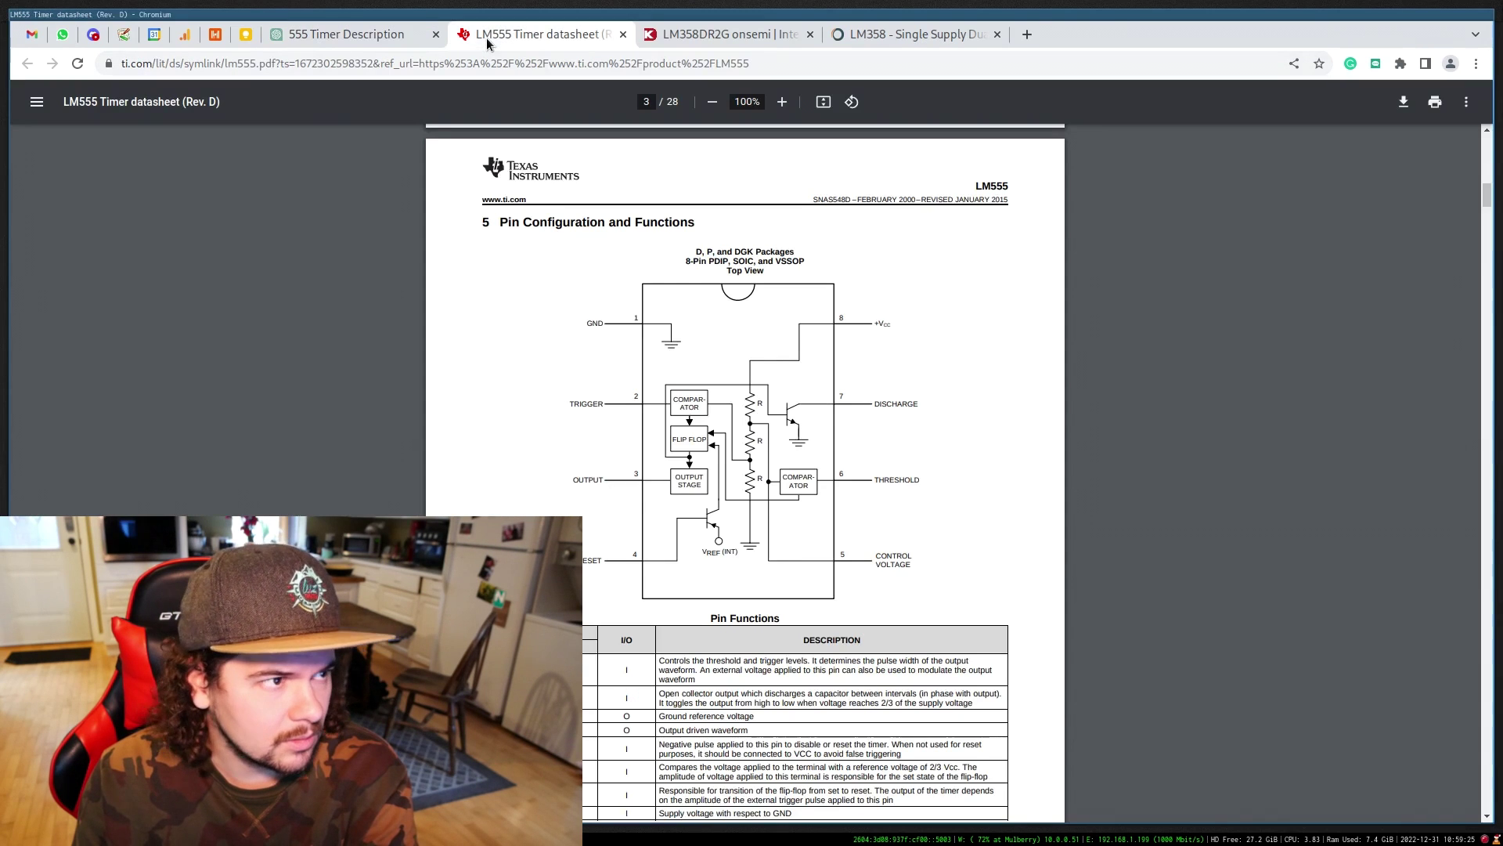
left_click(623, 36)
left_click(689, 34)
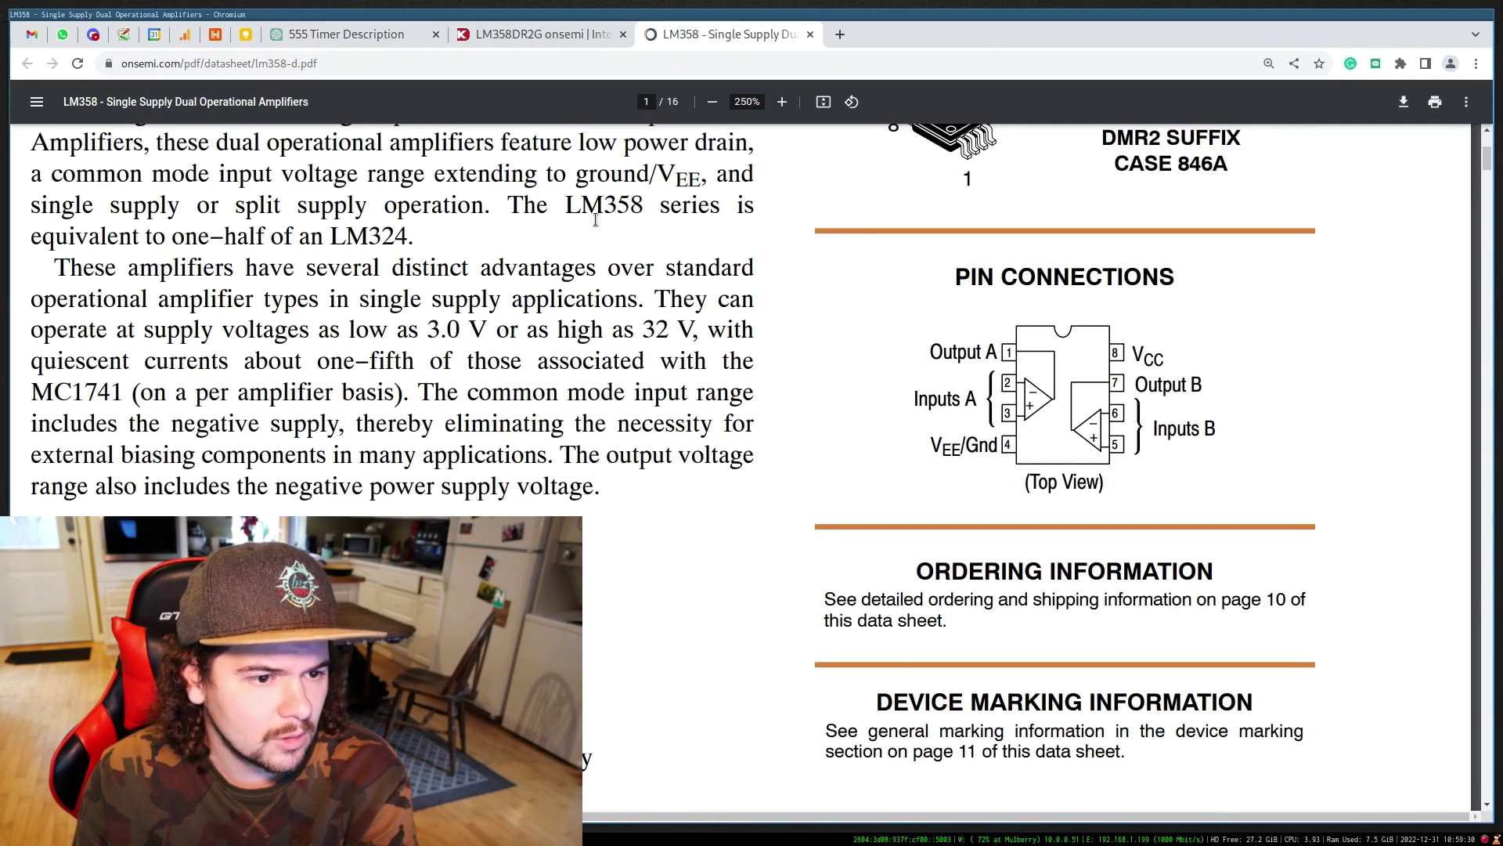
left_click(325, 37)
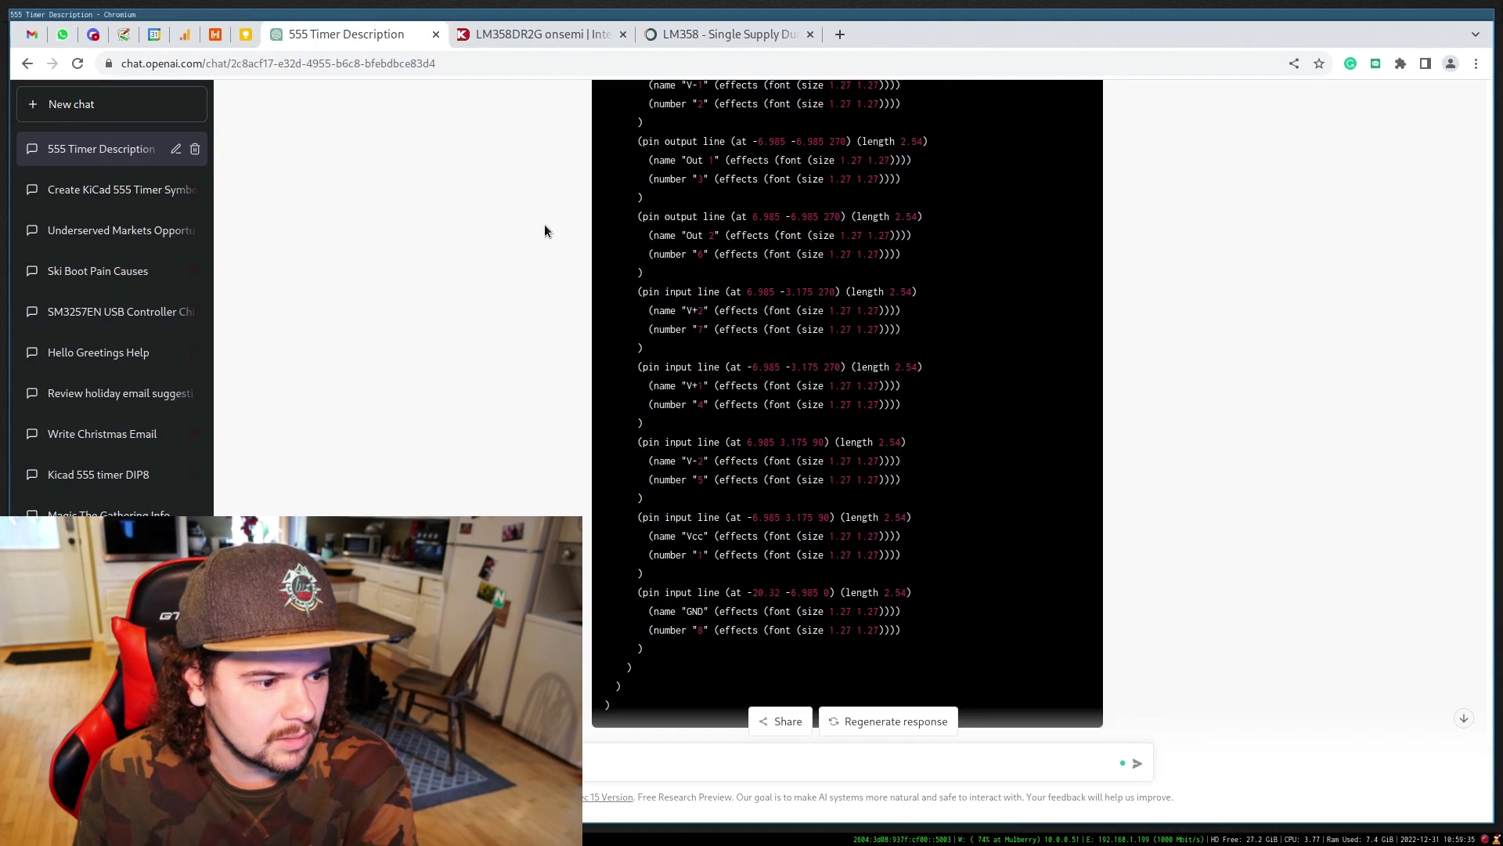